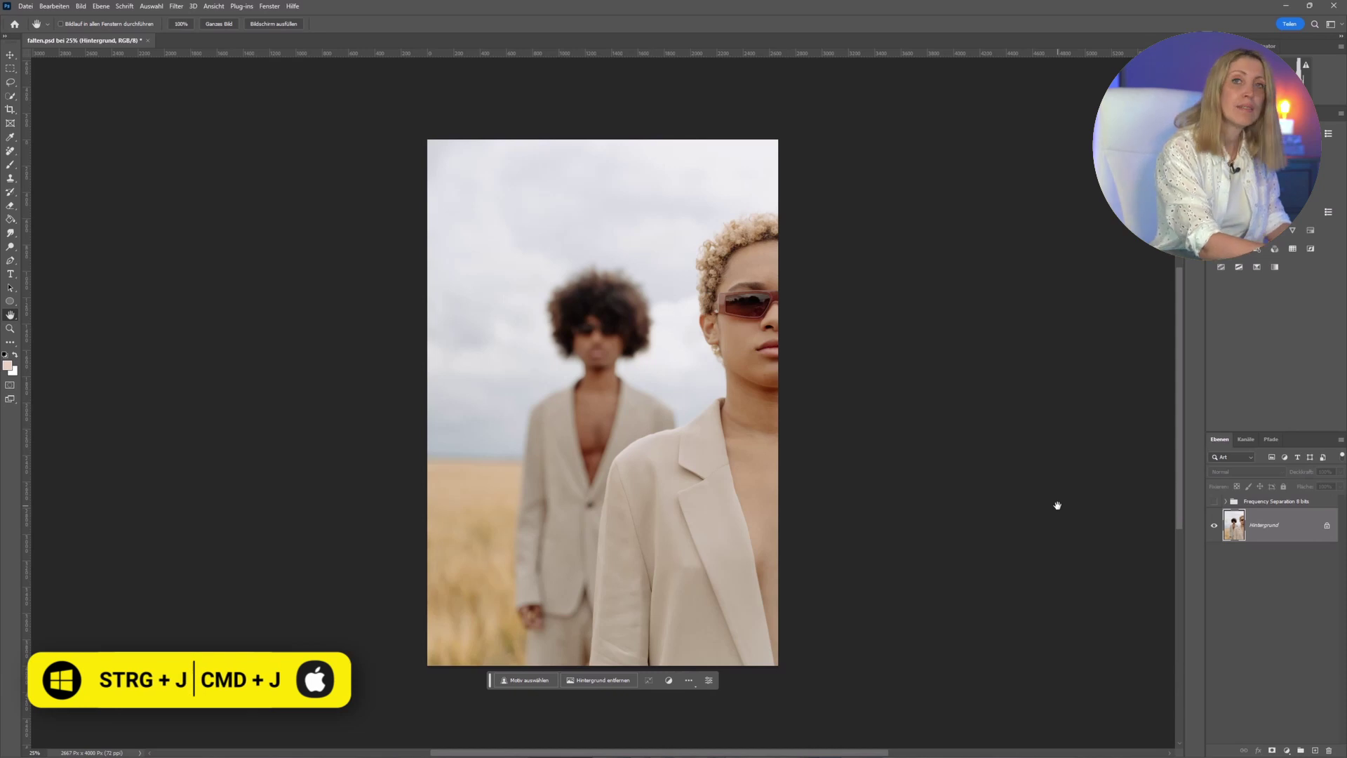
# Duplicate the Hintergrund background layer and name the copy Texturen.
pyautogui.hotkey('ctrl', 'j')
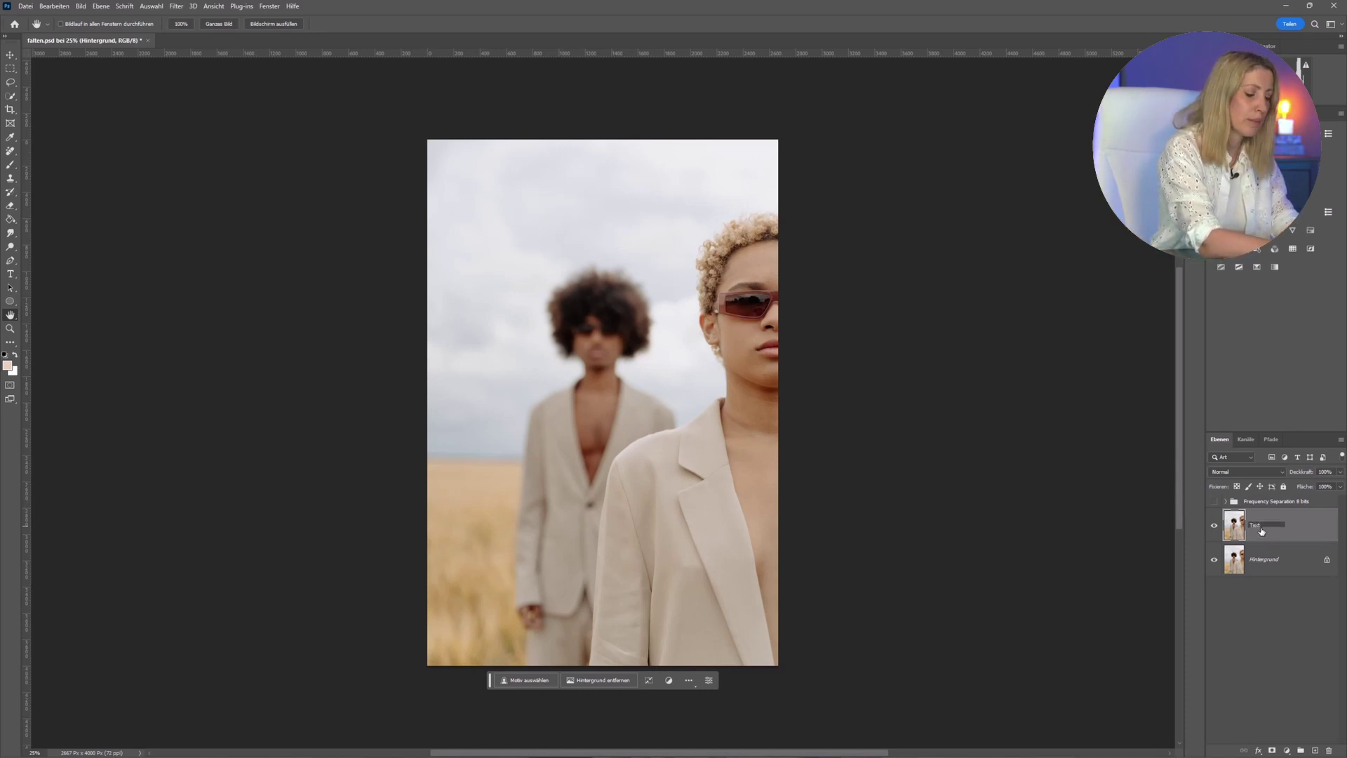
pyautogui.write('uren')
pyautogui.press('Return')
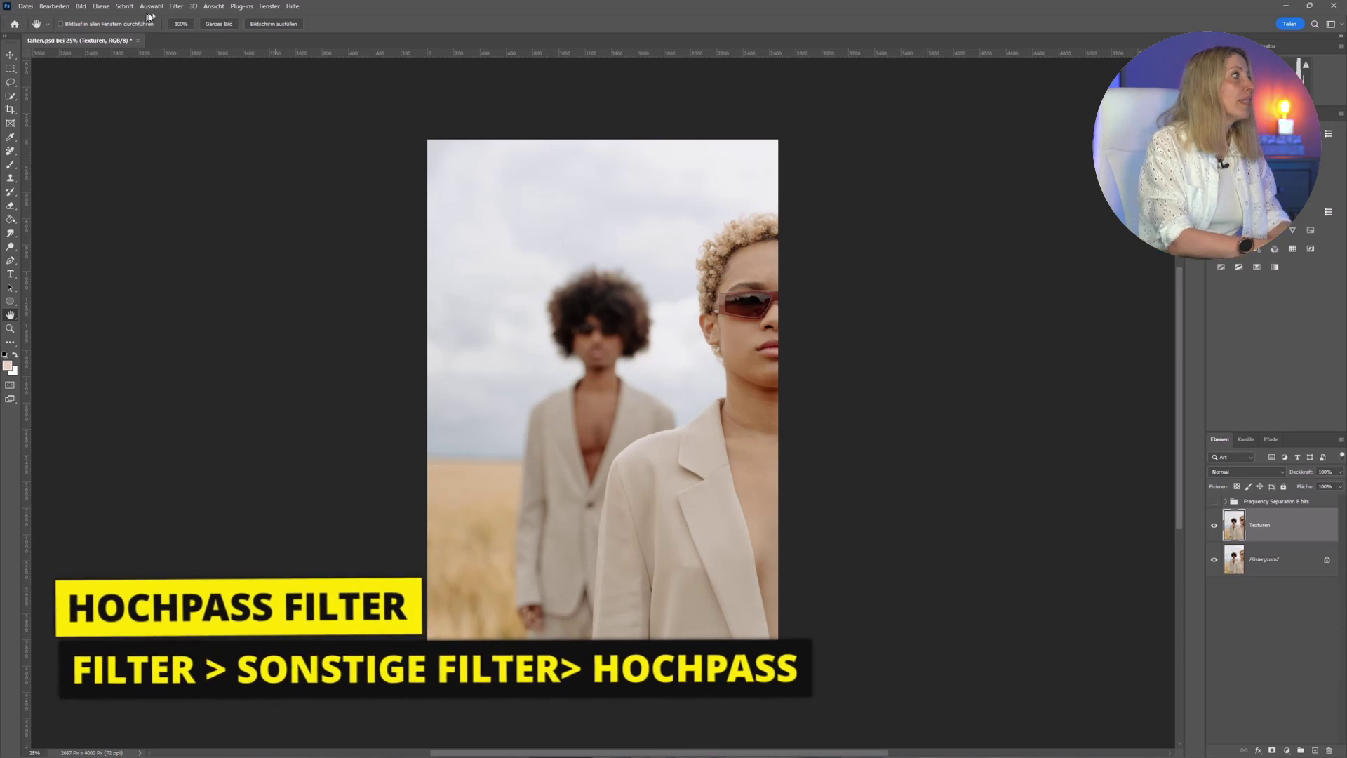
# Apply a High Pass (Hochpass) filter with a 5.0 px radius to Texturen.
pyautogui.click(176, 6)
pyautogui.moveTo(210, 251)
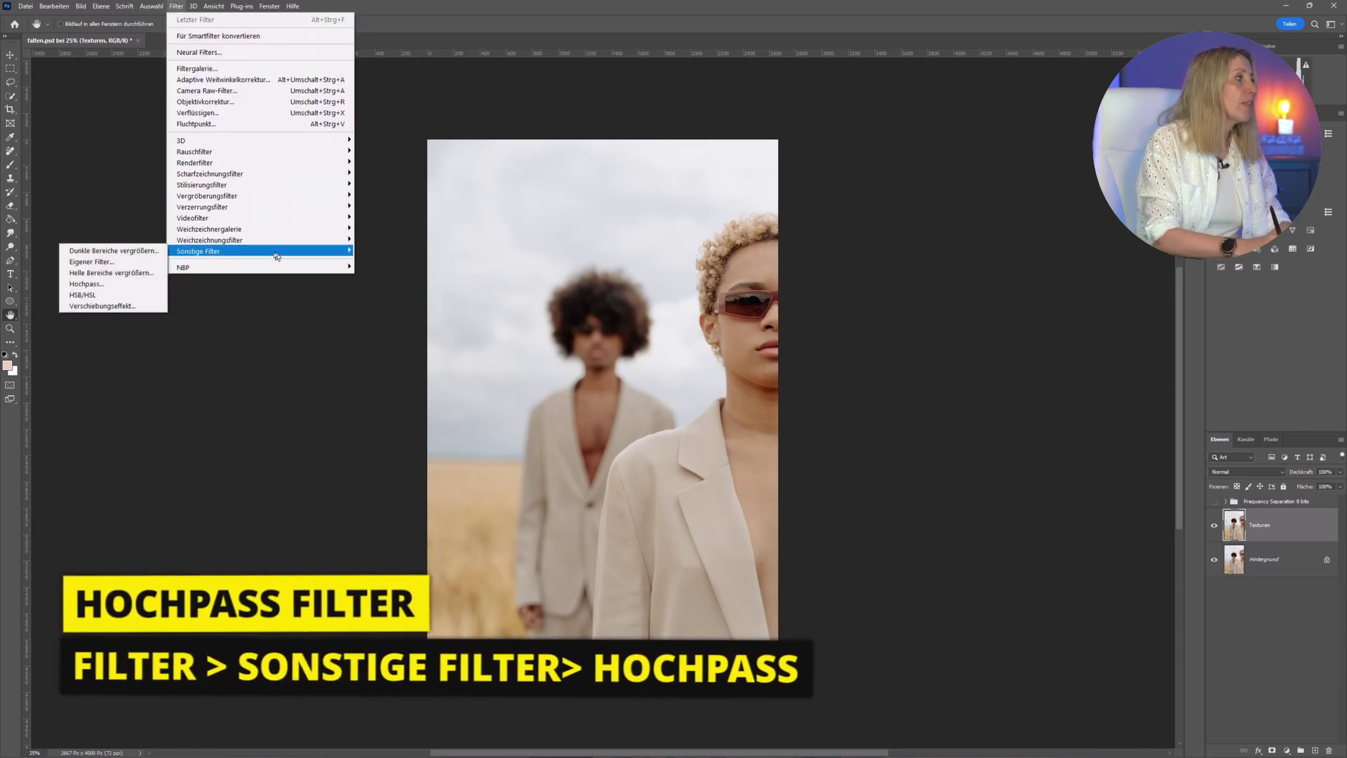
pyautogui.click(86, 284)
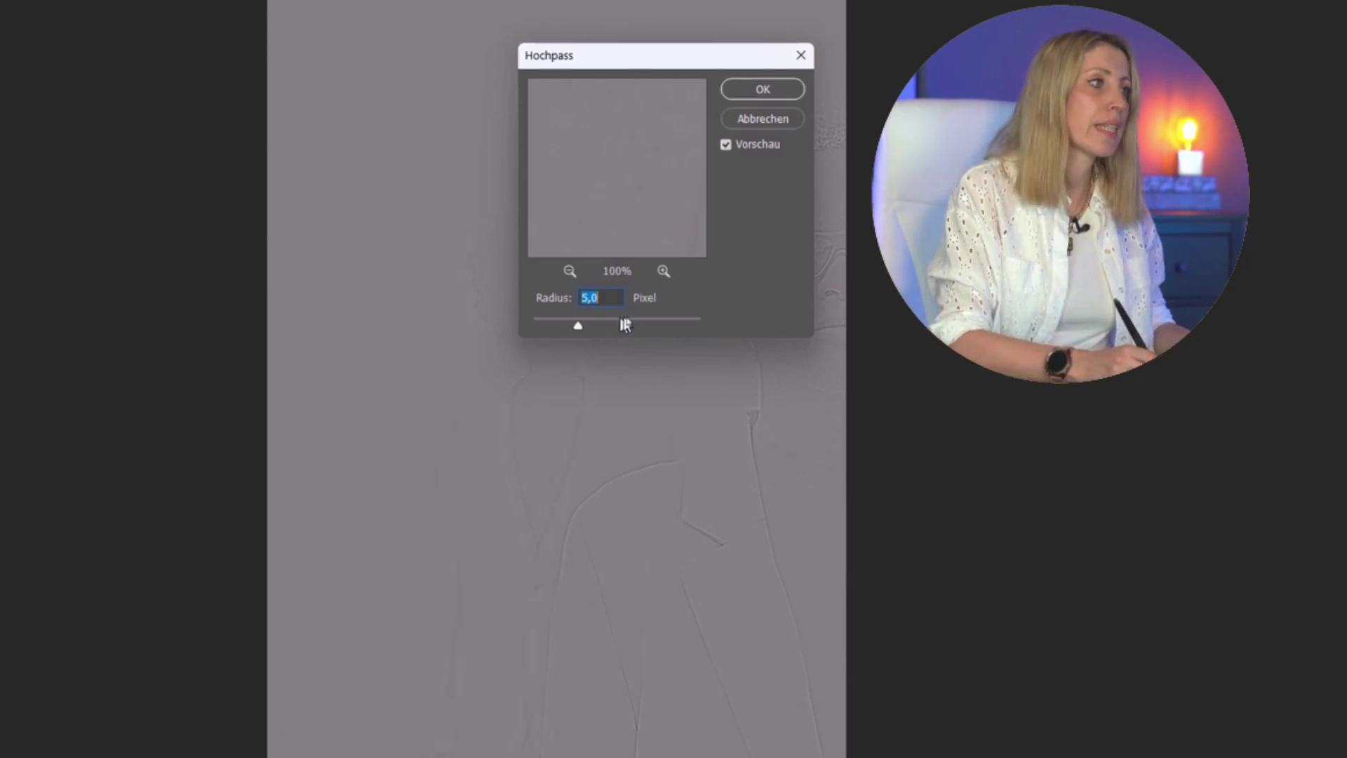
pyautogui.click(763, 89)
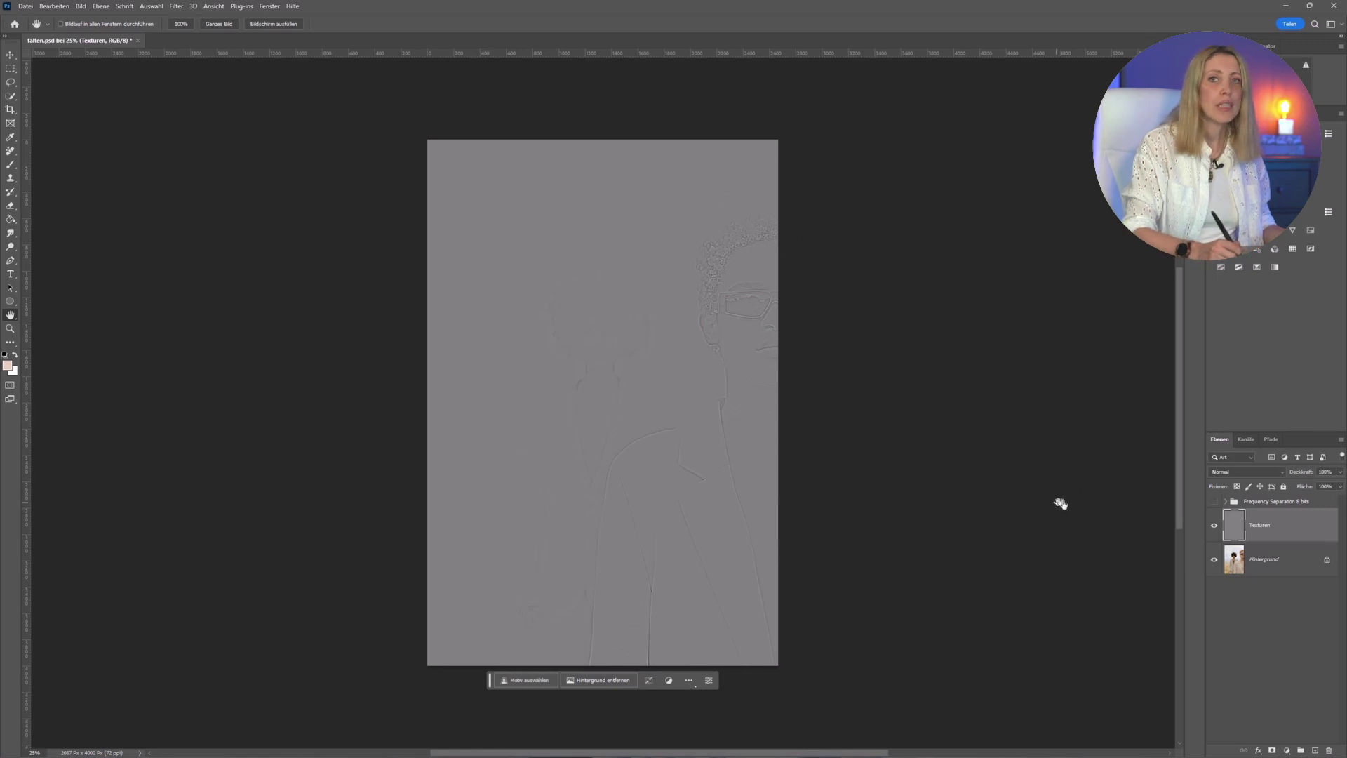
# Zoom into the jacket folds, switch to Clone Stamp, pan across them, and show the blend modes.
pyautogui.click(11, 328)
pyautogui.moveTo(559, 627)
pyautogui.mouseDown()
pyautogui.moveTo(604, 571)
pyautogui.moveTo(724, 590)
pyautogui.moveTo(514, 454)
pyautogui.mouseUp()
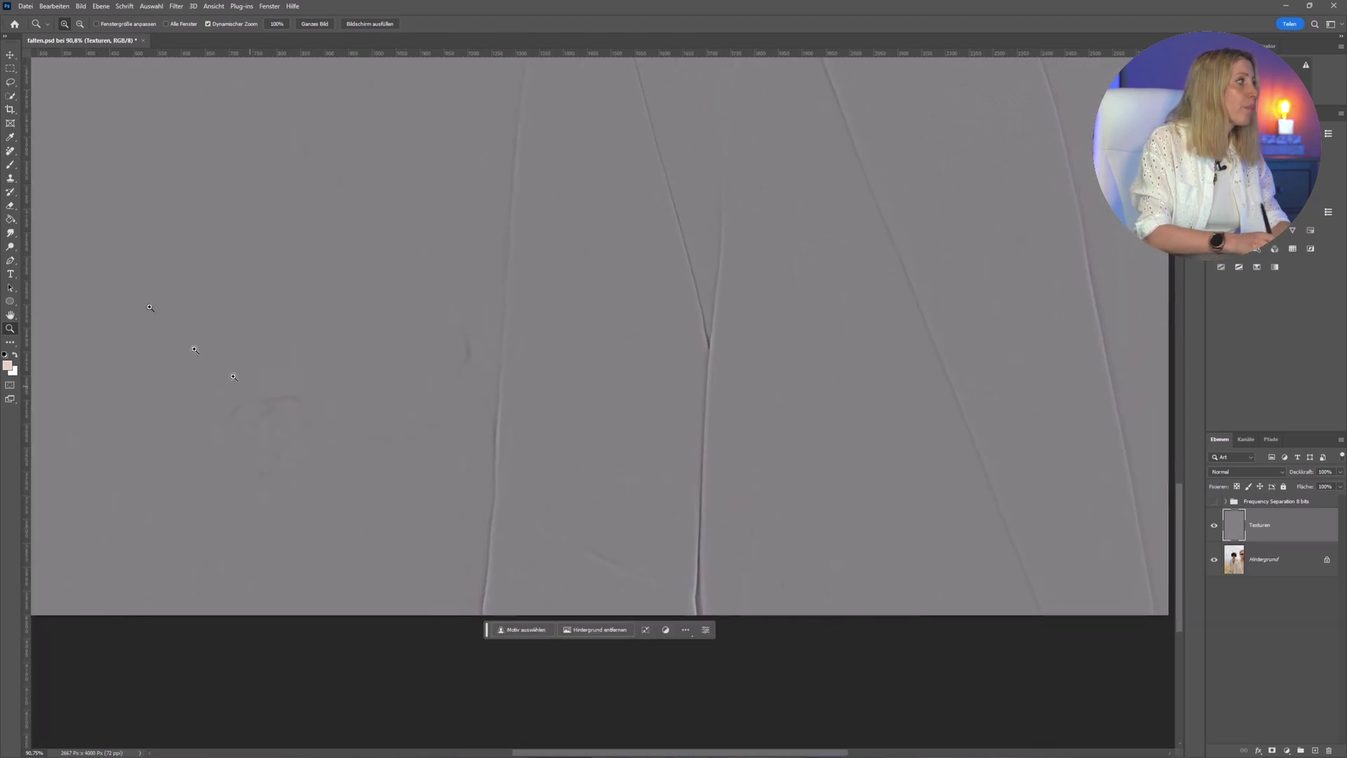
pyautogui.press('s')
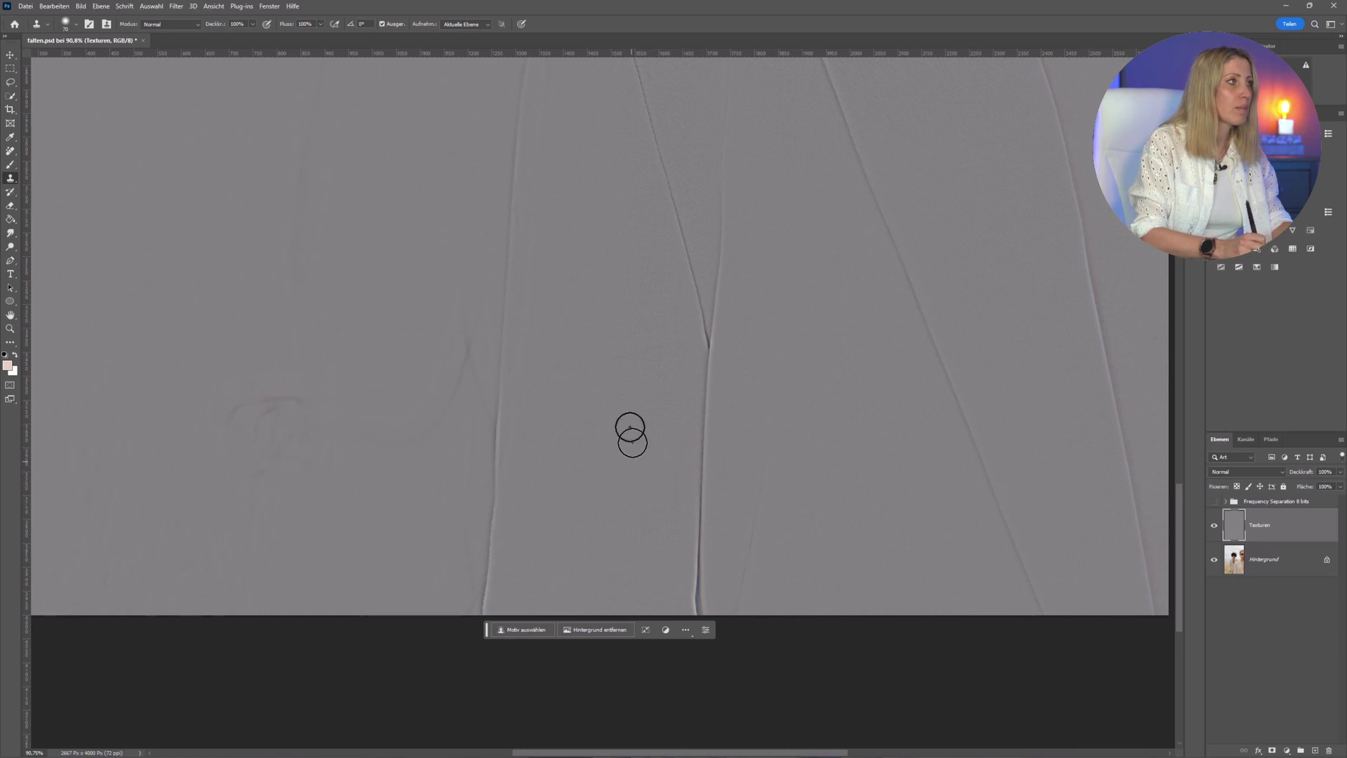
pyautogui.moveTo(576, 260); pyautogui.dragTo(586, 553)
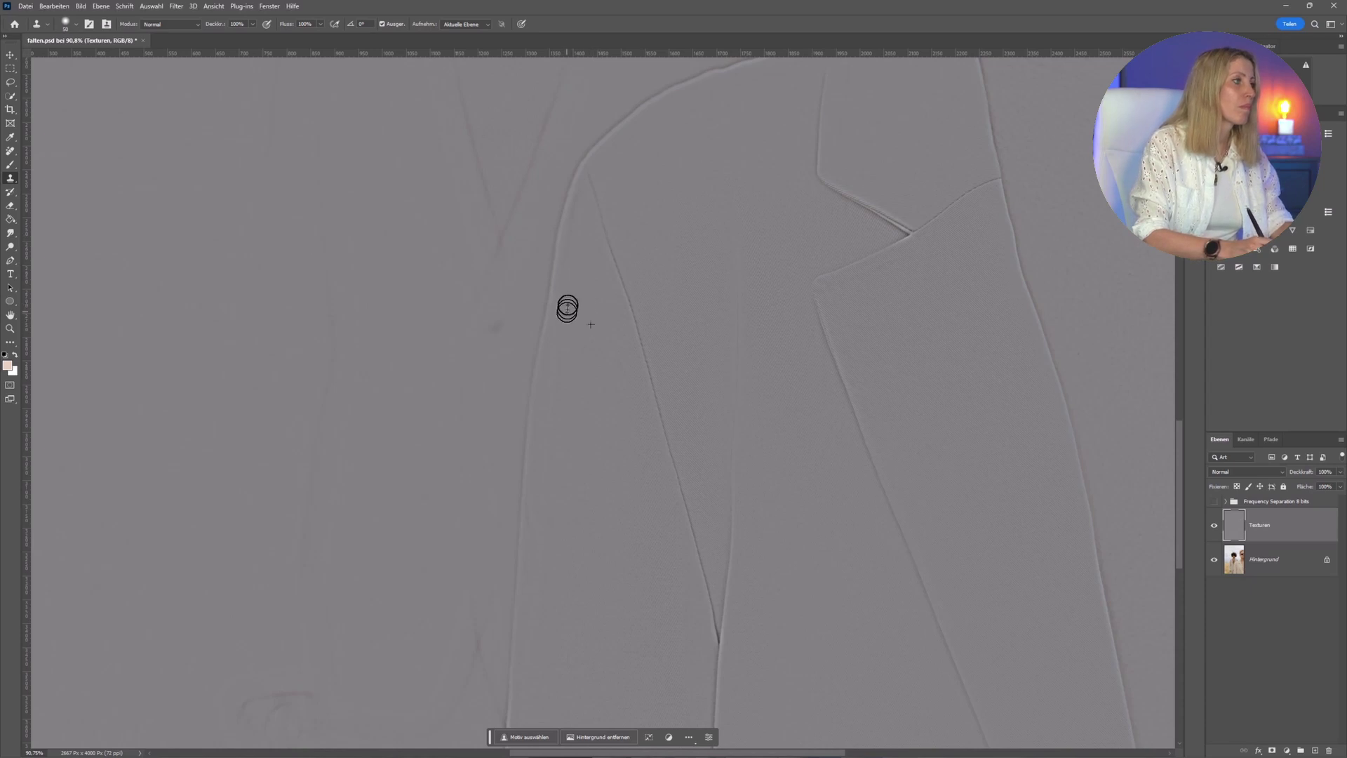
pyautogui.moveTo(565, 490); pyautogui.dragTo(587, 280)
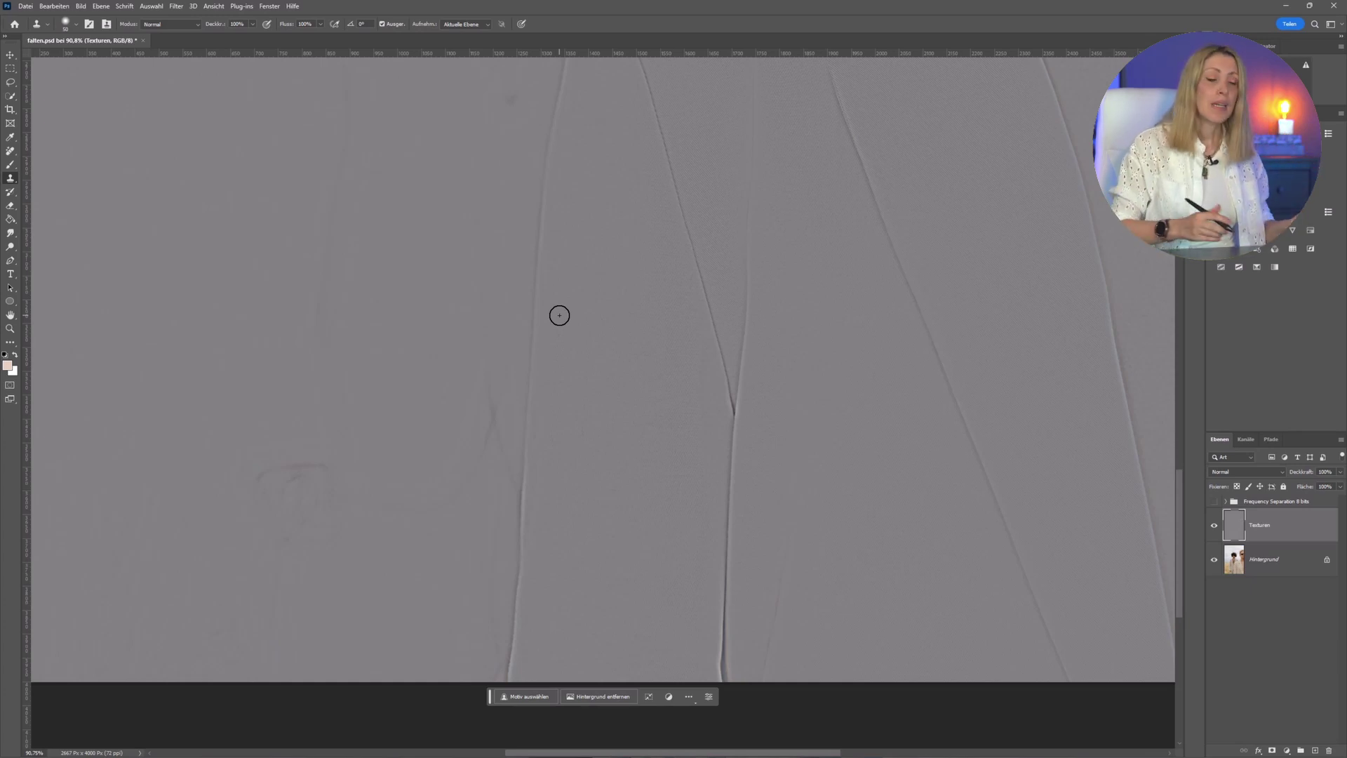
pyautogui.click(1253, 471)
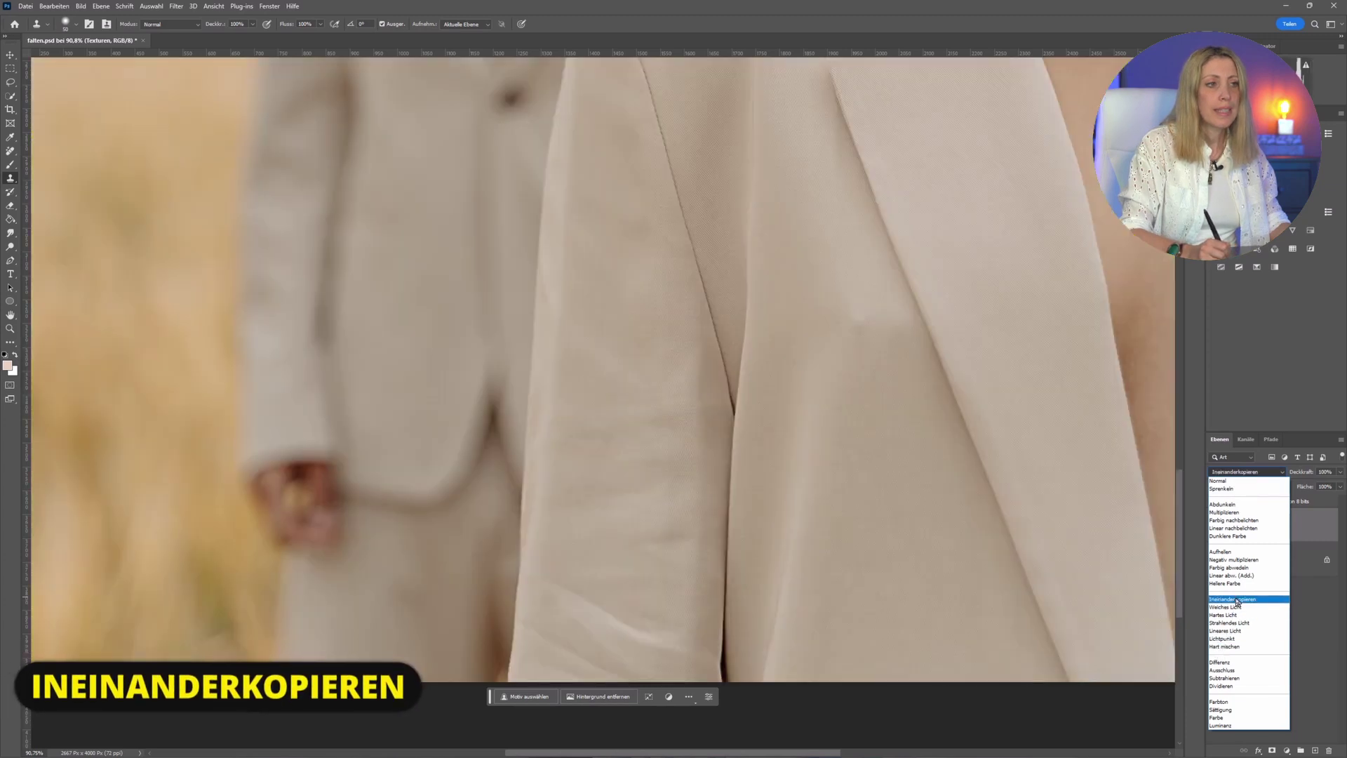
# Set Texturen to Ineinanderkopieren and clip it to a new Farben layer placed beneath it.
pyautogui.click(1233, 599)
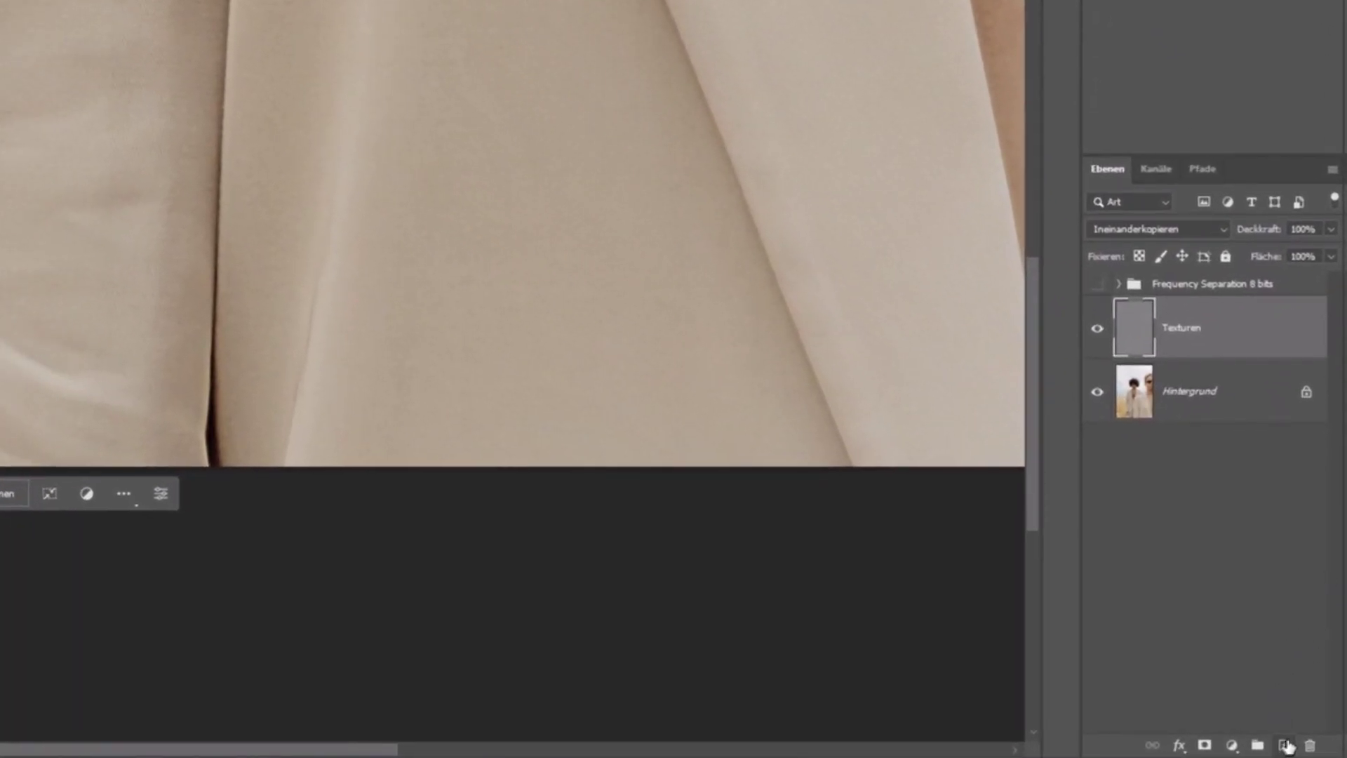
pyautogui.click(1286, 745)
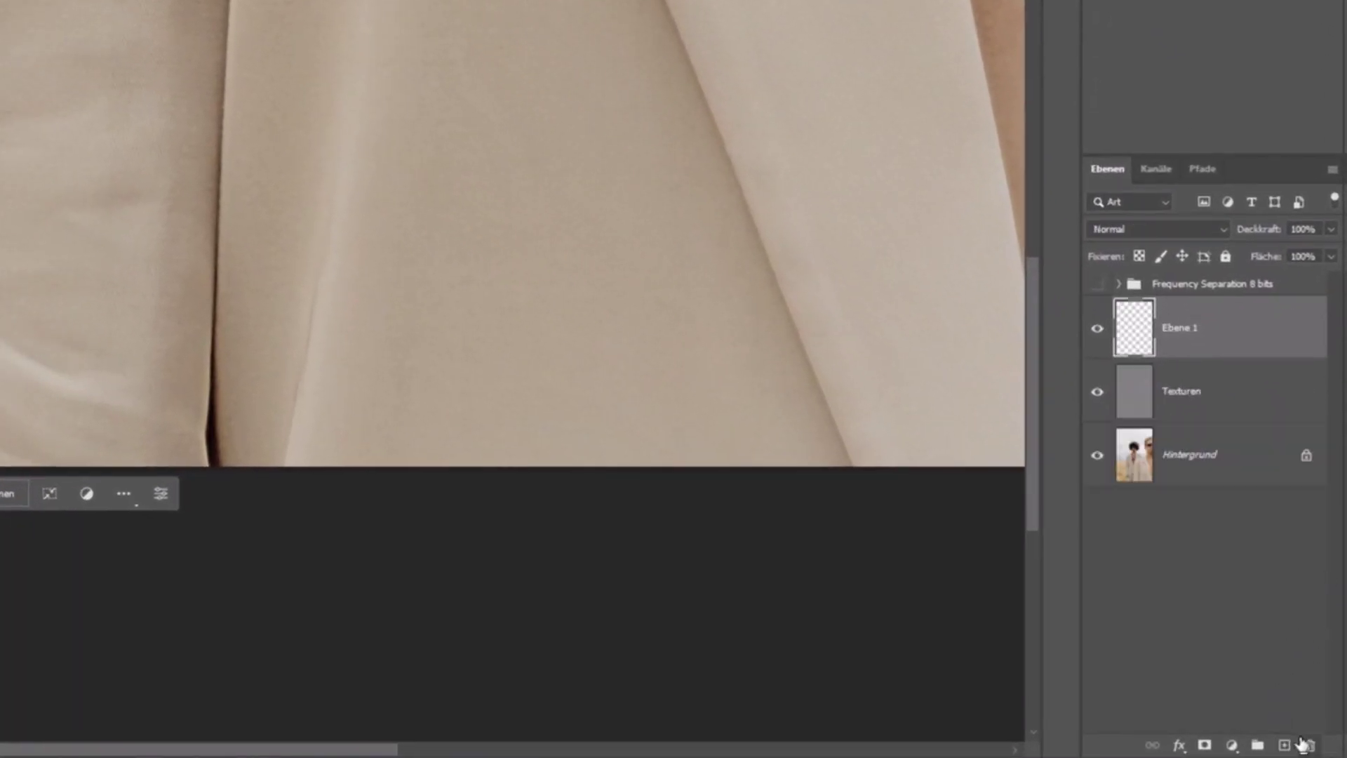
pyautogui.moveTo(1214, 330); pyautogui.dragTo(1195, 405)
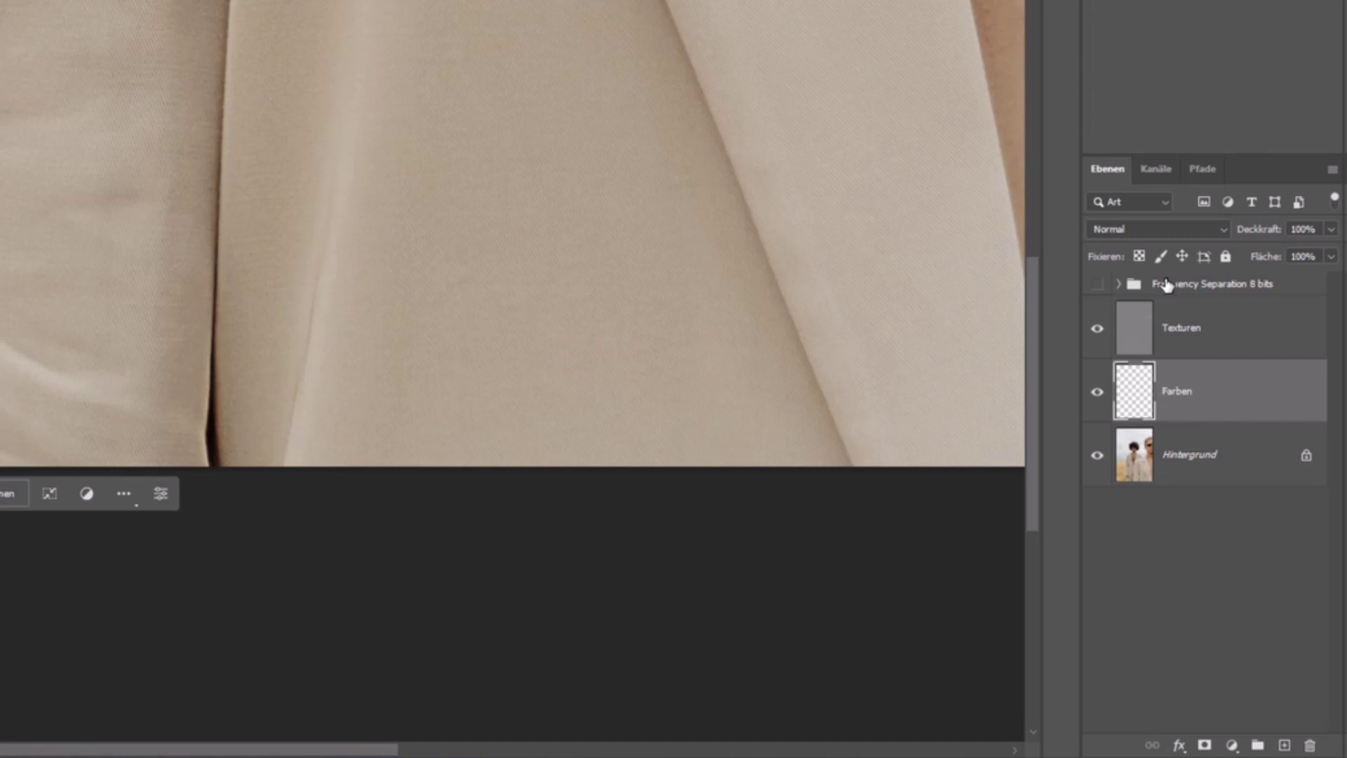
pyautogui.hotkey('ctrl', '-')
pyautogui.keyDown('alt'); pyautogui.click(1189, 372); pyautogui.keyUp('alt')
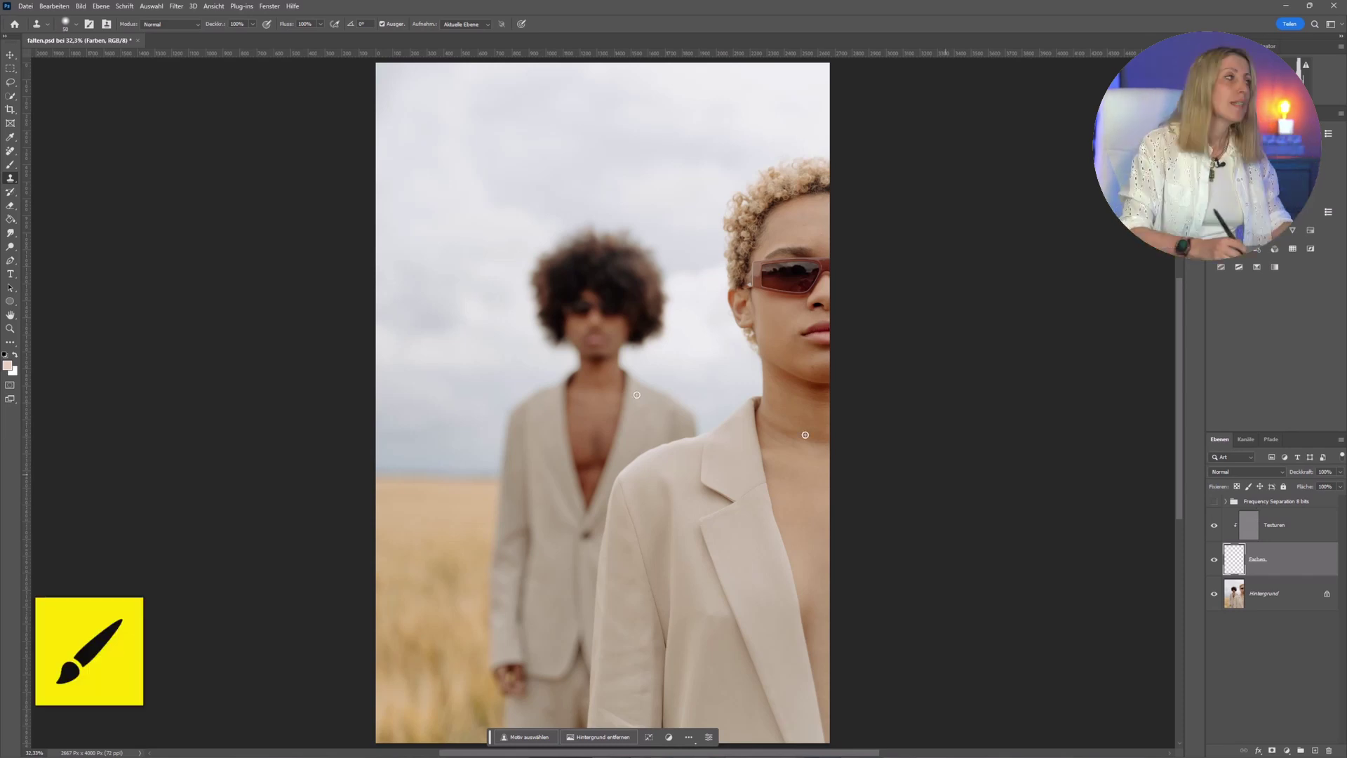
# Zoom onto the sleeve, set a soft brush at 22% flow, and sample the jacket's beige.
pyautogui.press('b')
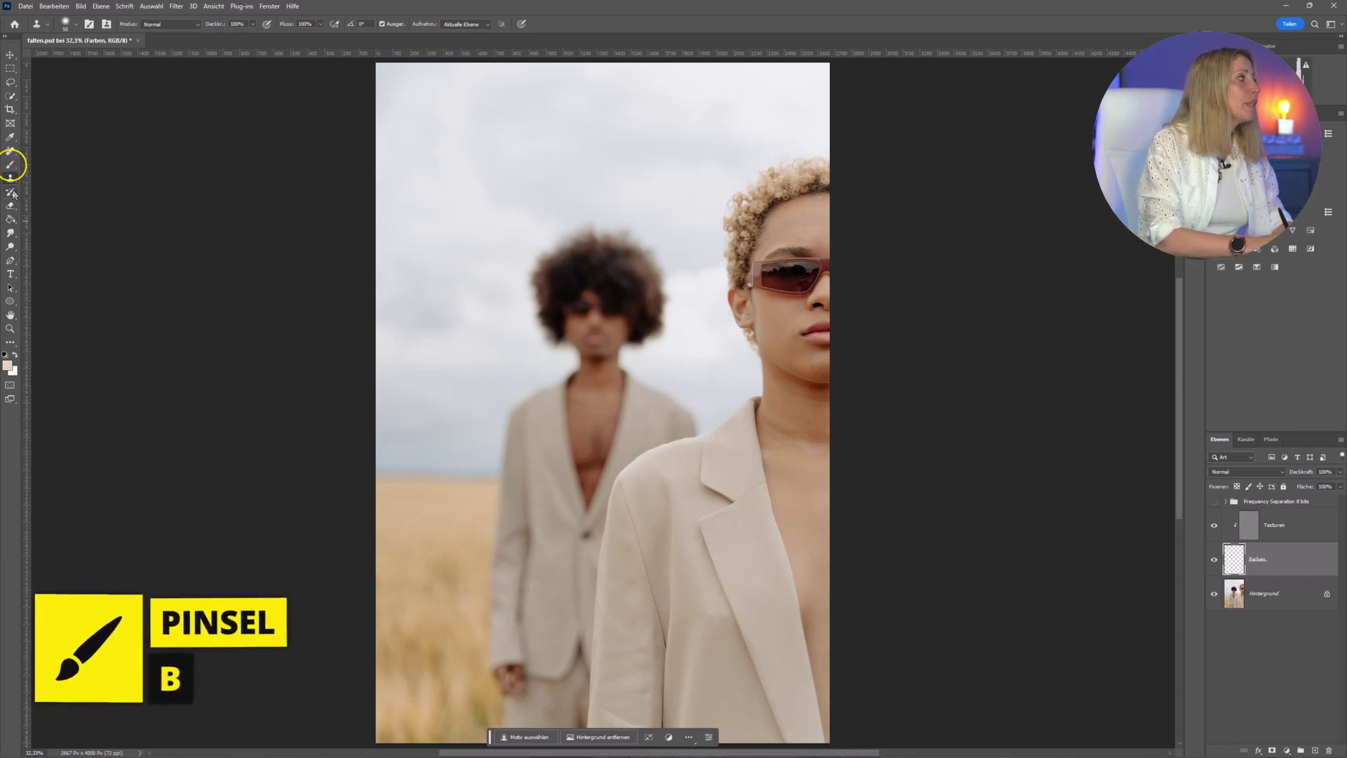
pyautogui.press('z')
pyautogui.moveTo(649, 663)
pyautogui.mouseDown()
pyautogui.moveTo(677, 623)
pyautogui.moveTo(589, 379)
pyautogui.moveTo(509, 364)
pyautogui.mouseUp()
pyautogui.press('b')
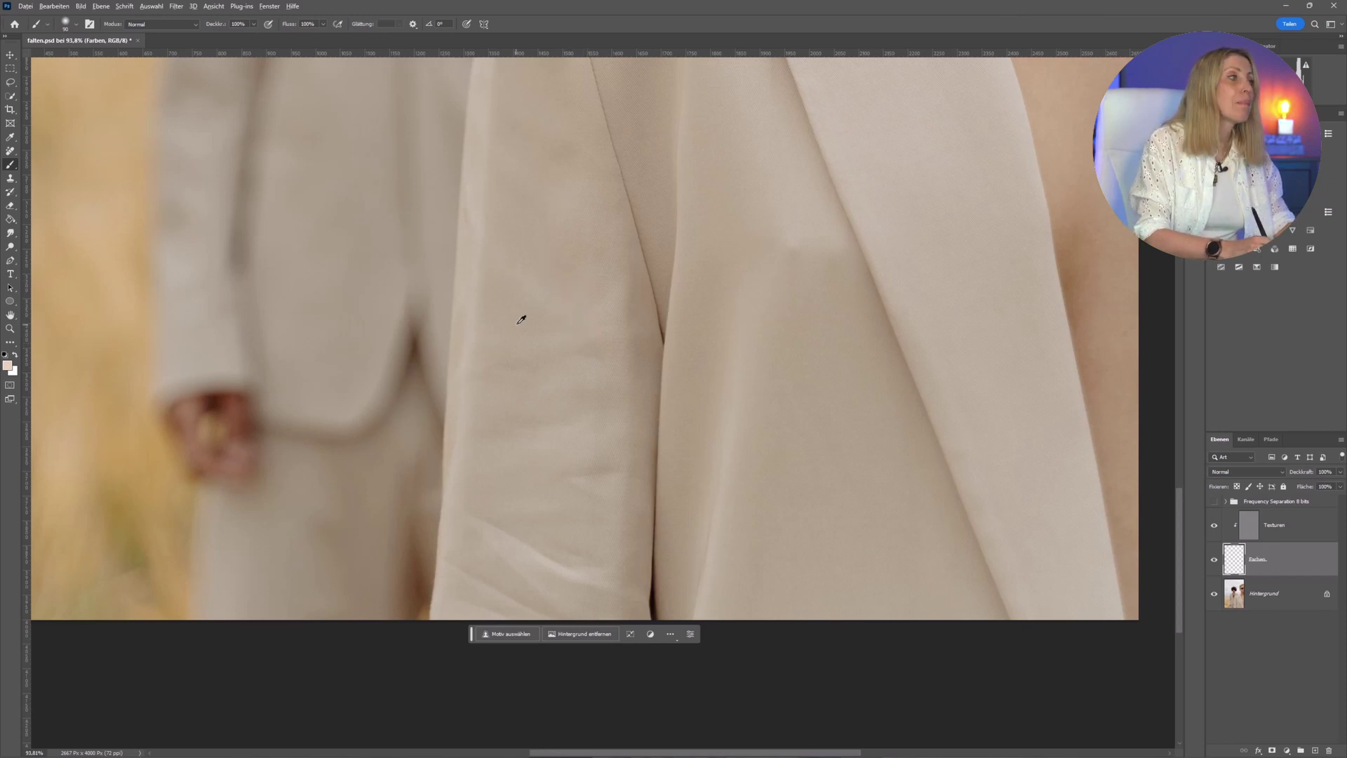
pyautogui.rightClick(530, 333)
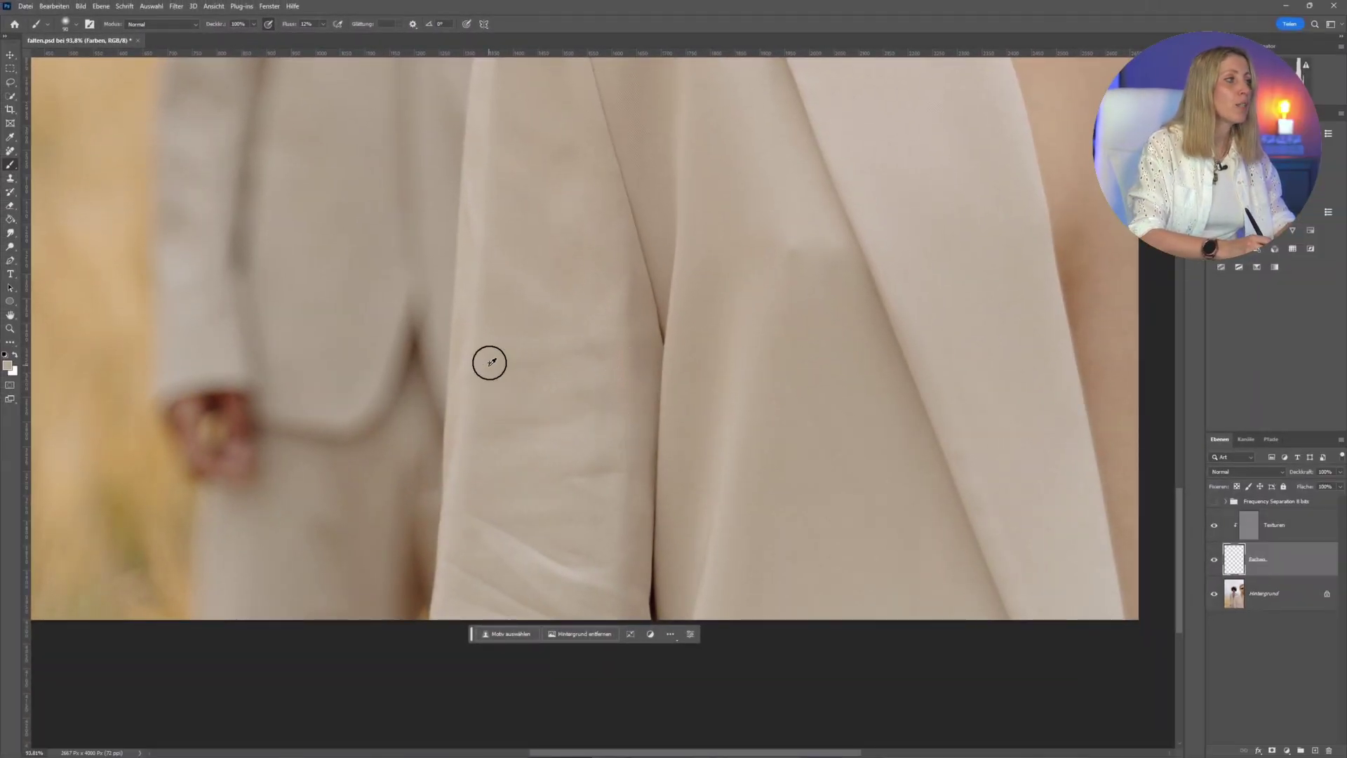
pyautogui.keyDown('alt'); pyautogui.click(570, 309); pyautogui.keyUp('alt')
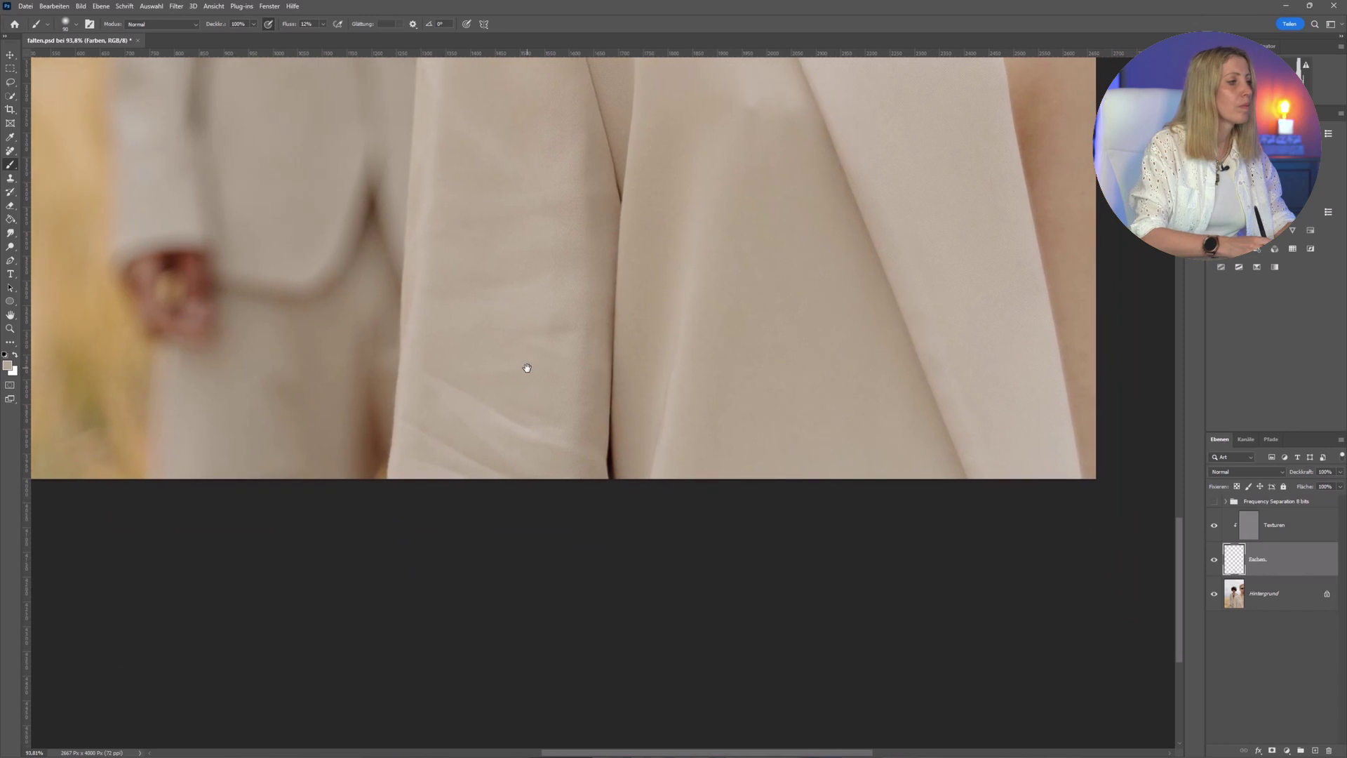
pyautogui.moveTo(577, 547); pyautogui.dragTo(535, 407)
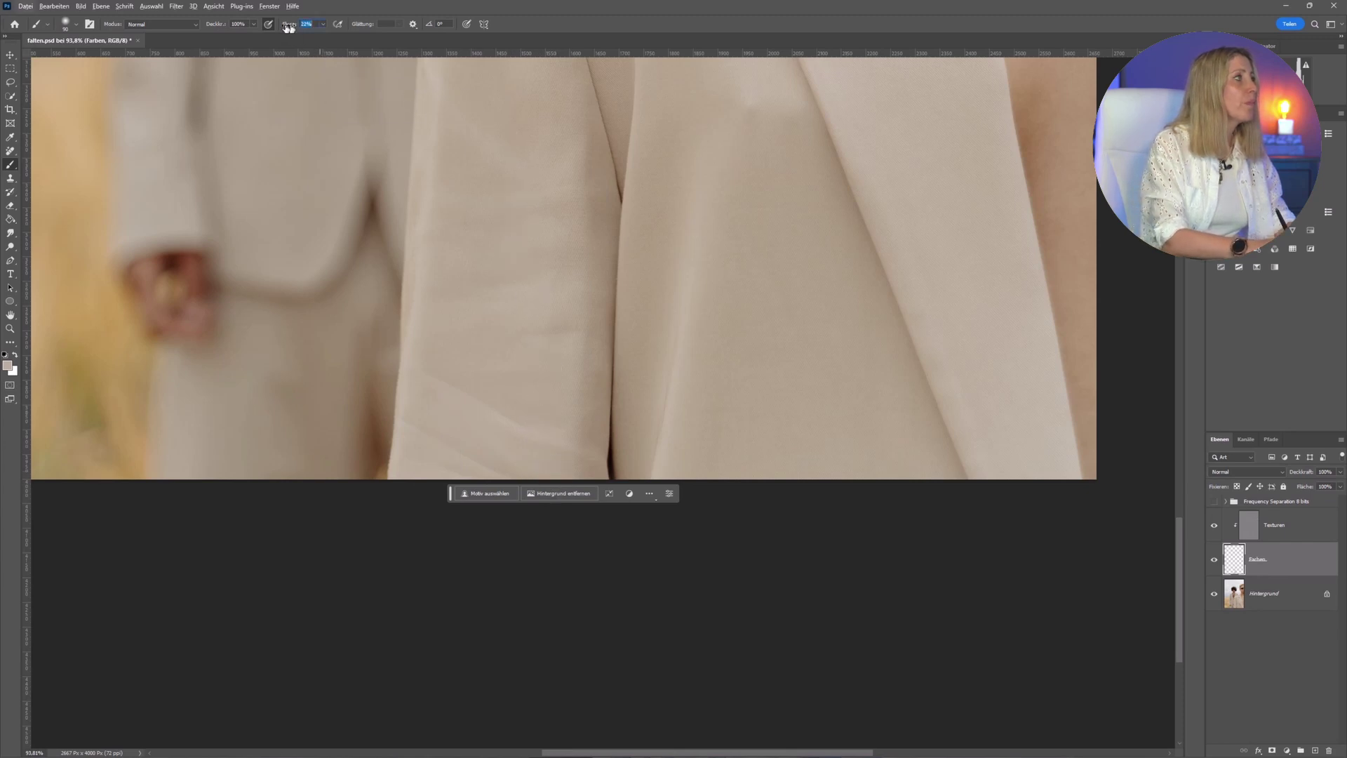
# Raise brush flow to 26%, resample jacket tones, and zoom in and out over the sleeve folds.
pyautogui.moveTo(288, 26); pyautogui.dragTo(291, 27)
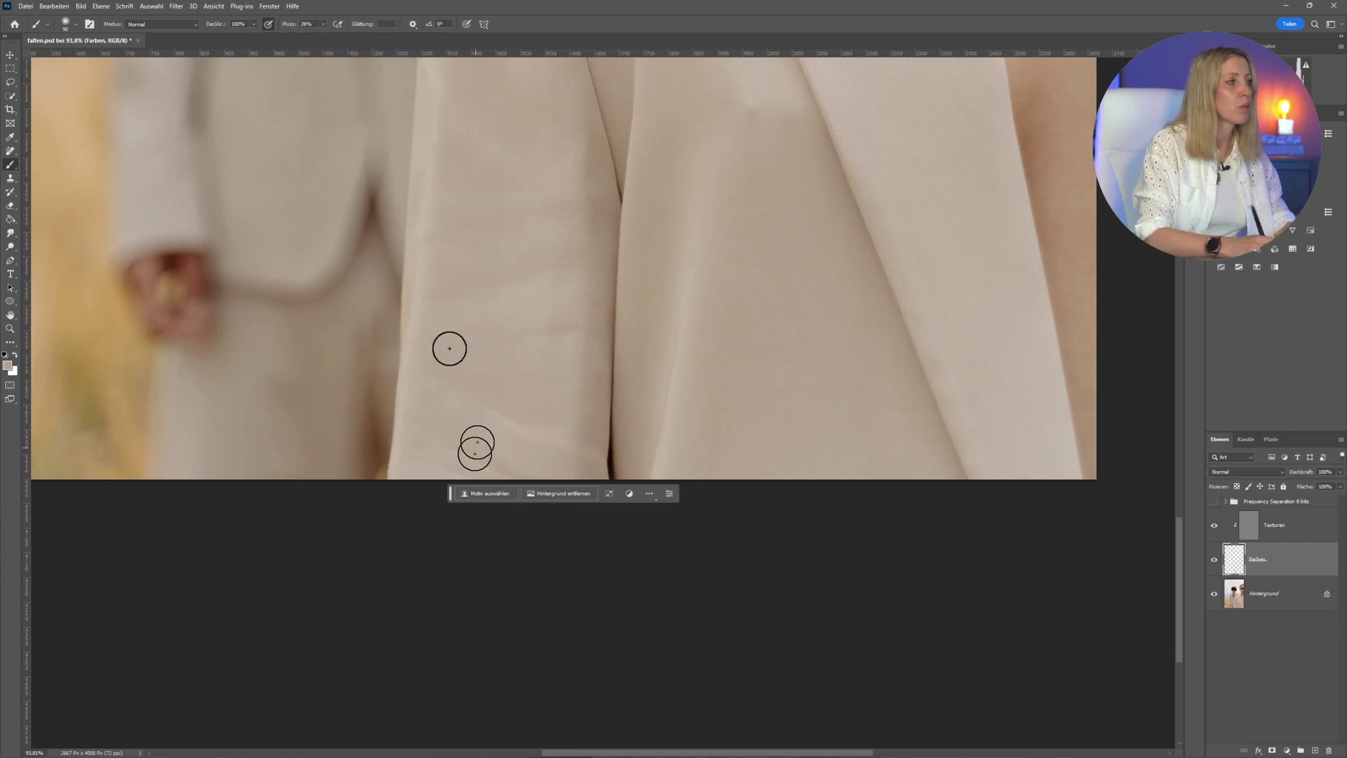
pyautogui.keyDown('alt'); pyautogui.click(596, 408); pyautogui.keyUp('alt')
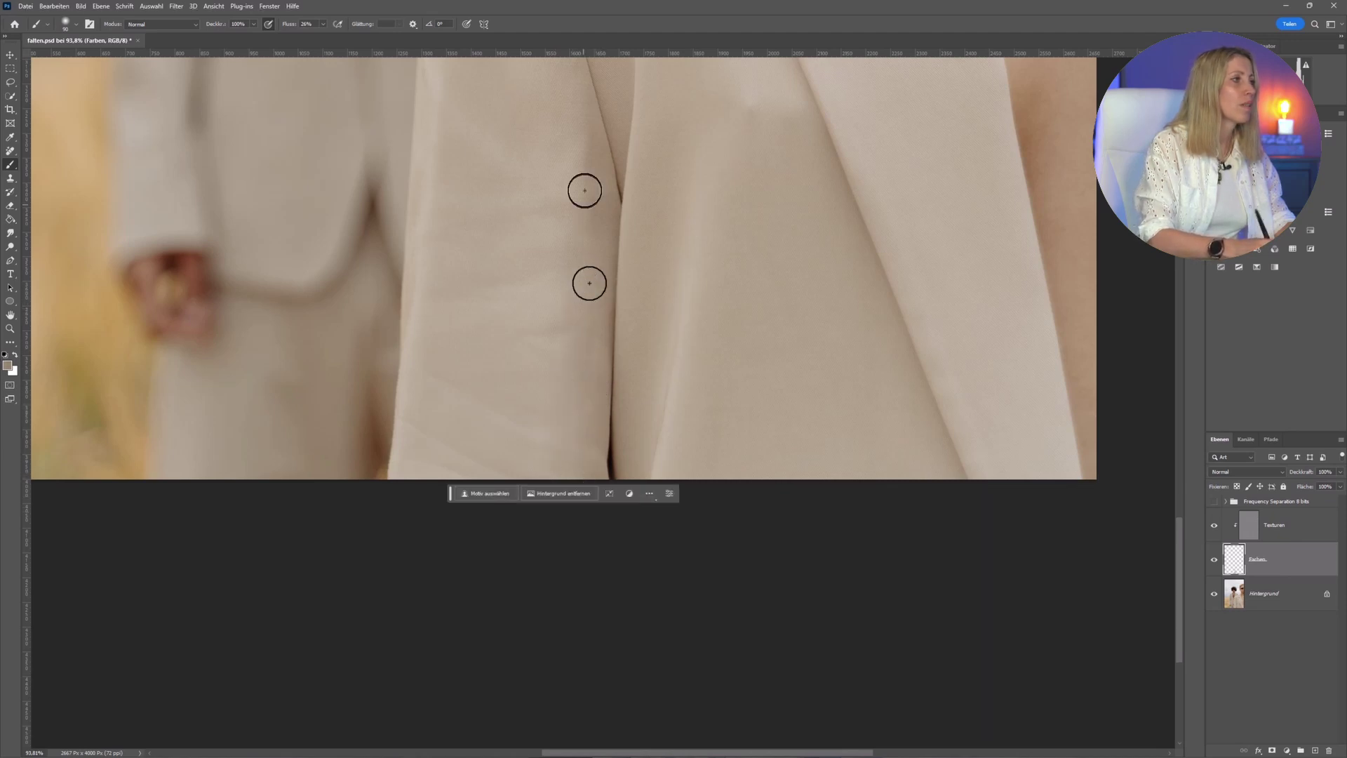
pyautogui.keyDown('alt'); pyautogui.click(549, 127); pyautogui.keyUp('alt')
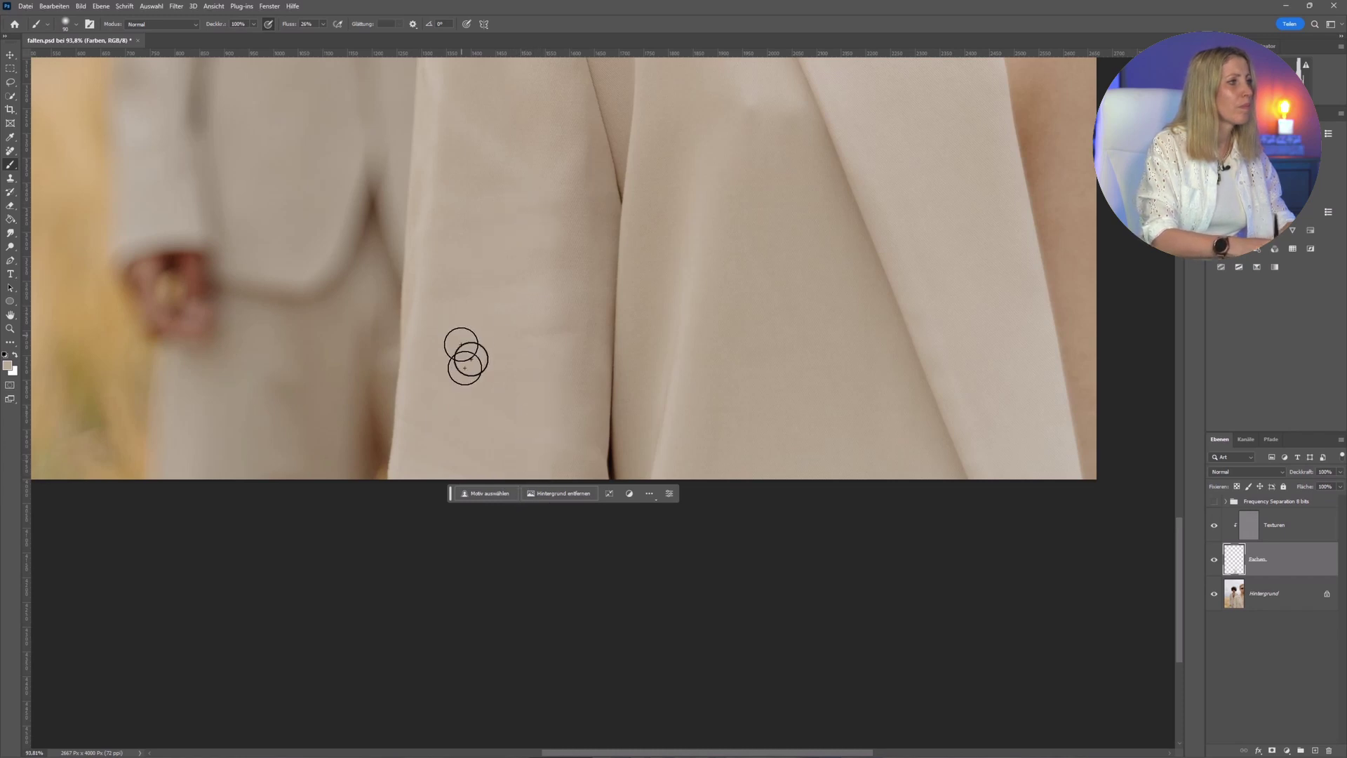
pyautogui.scroll(5, 464, 316)
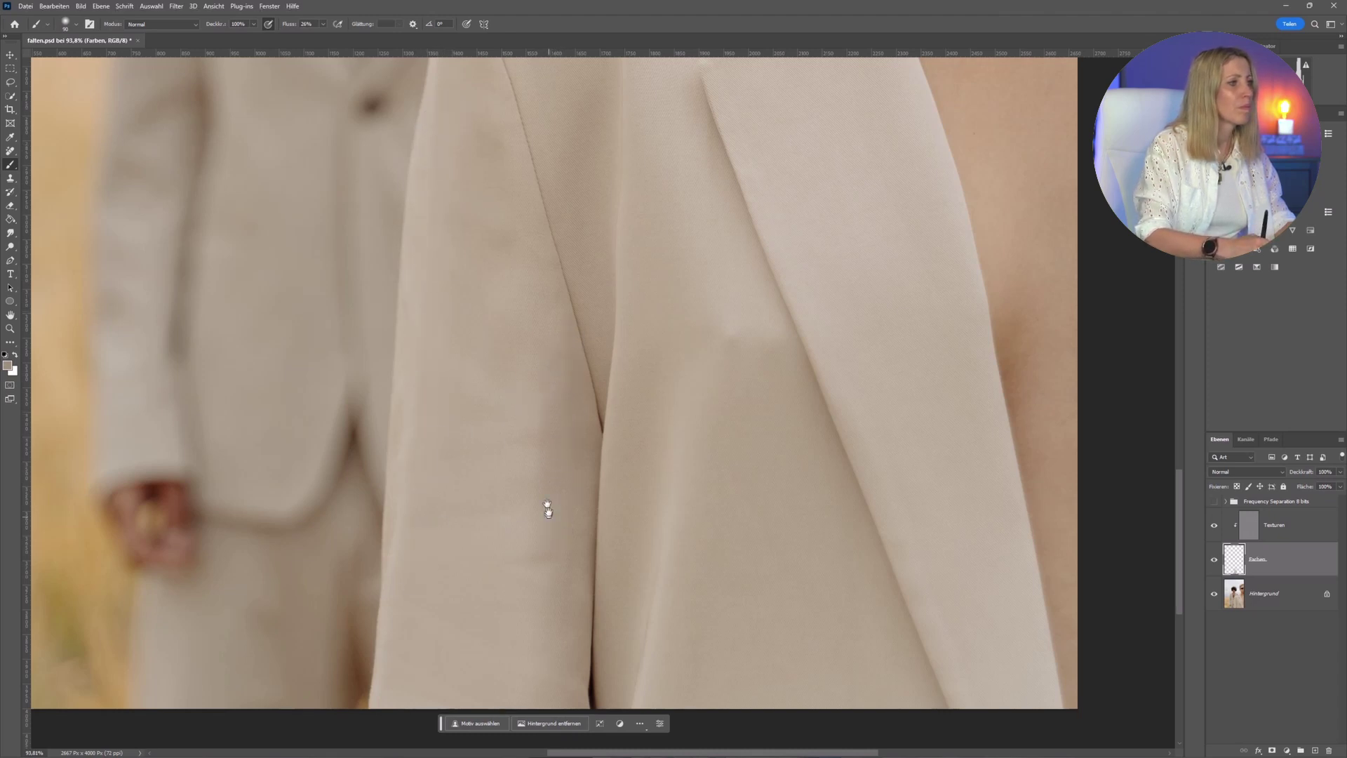
pyautogui.moveTo(548, 508); pyautogui.dragTo(525, 312)
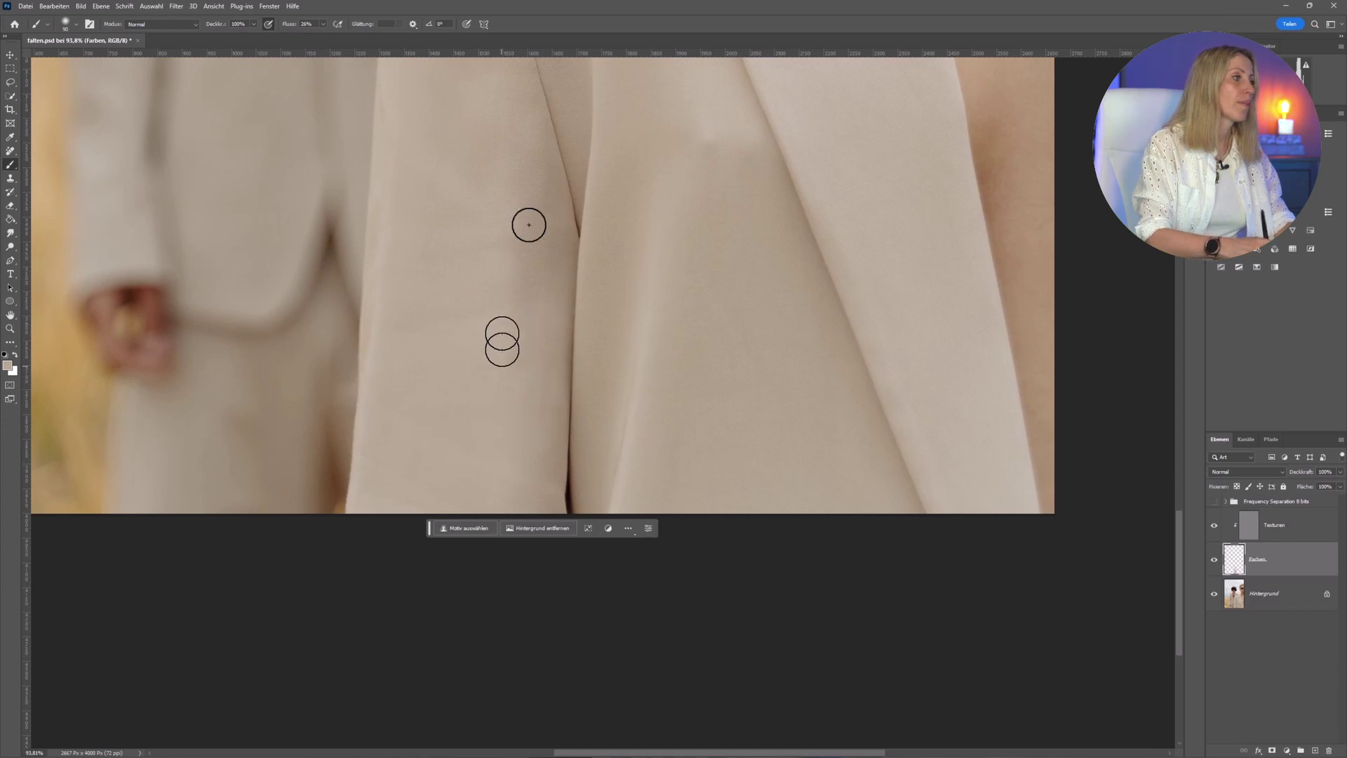
pyautogui.moveTo(396, 449); pyautogui.dragTo(674, 456)
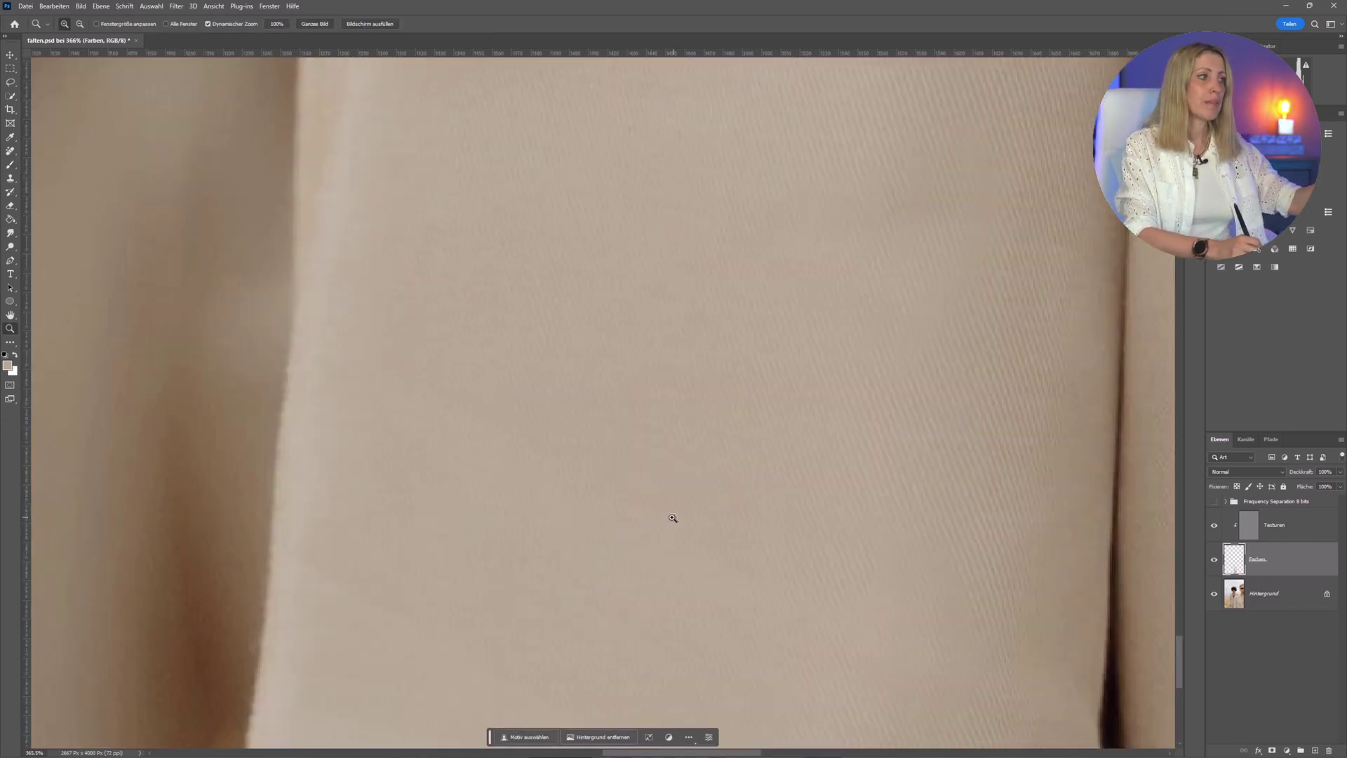
pyautogui.moveTo(686, 491); pyautogui.dragTo(653, 488)
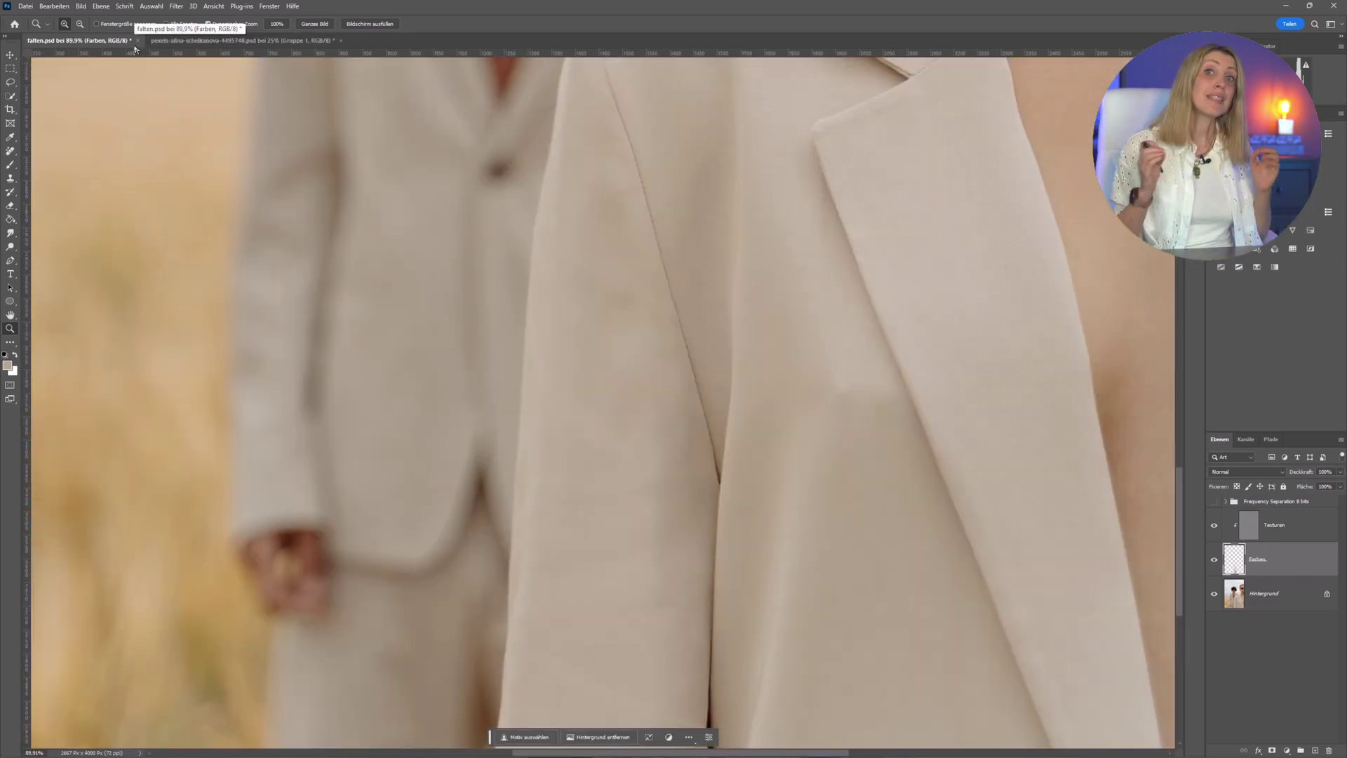
# Switch to the pexels-alina photo and toggle Ebene 1 and Gruppe 1 visibility.
pyautogui.click(305, 49)
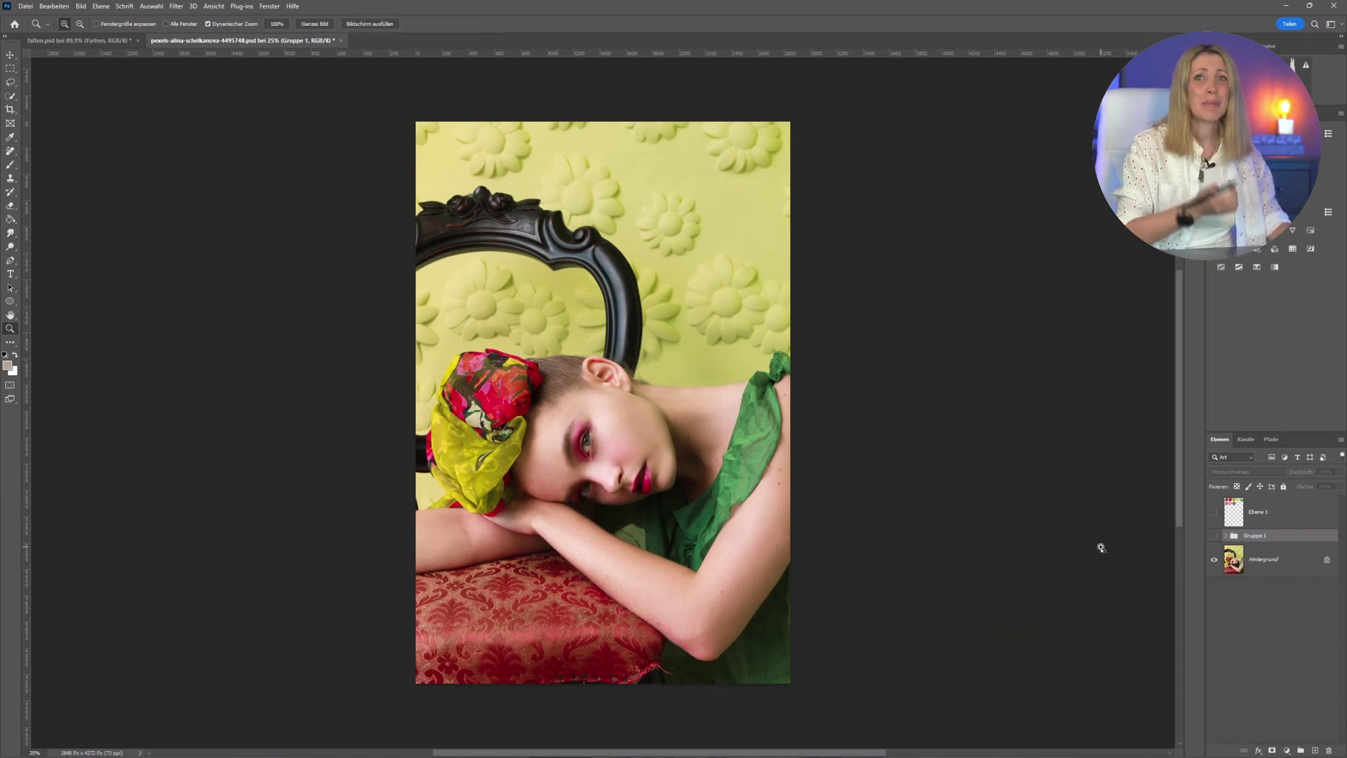
pyautogui.click(1213, 513)
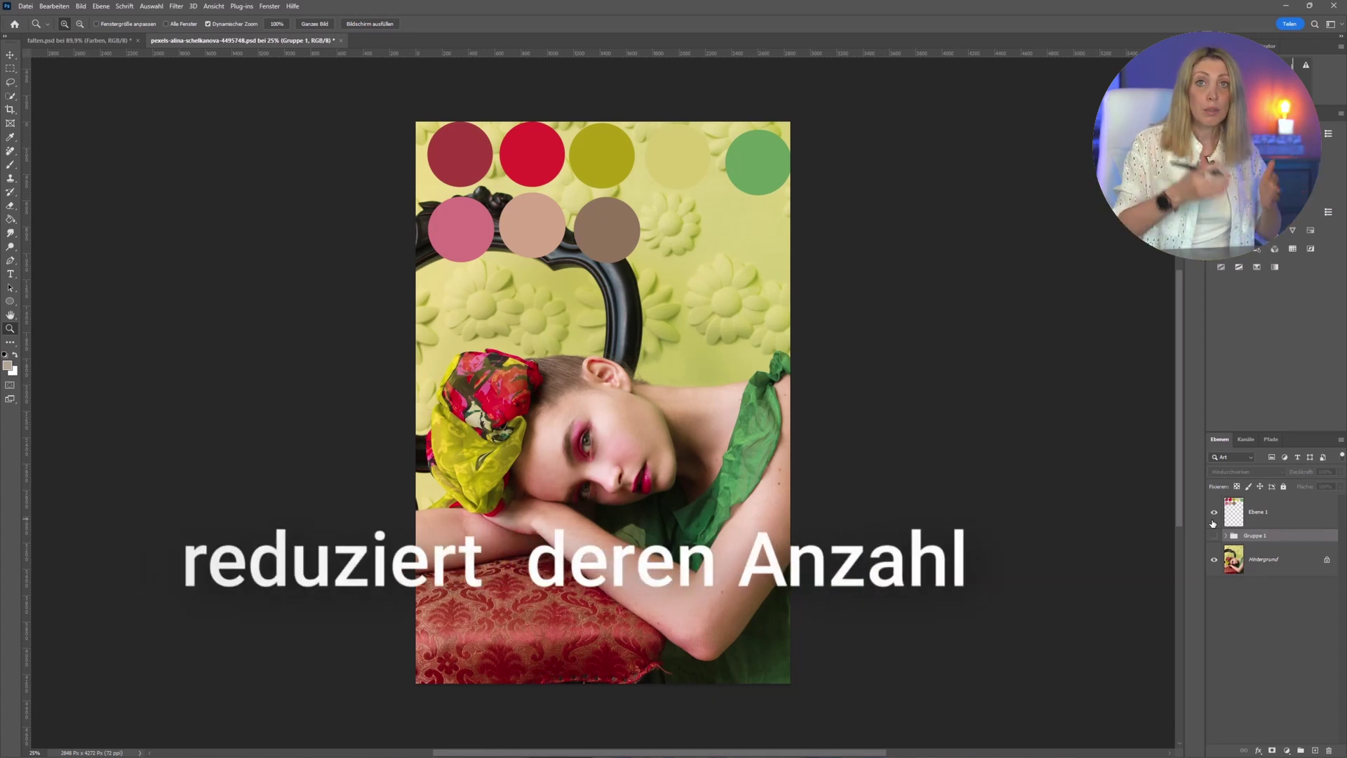
pyautogui.click(1215, 537)
pyautogui.click(1214, 512)
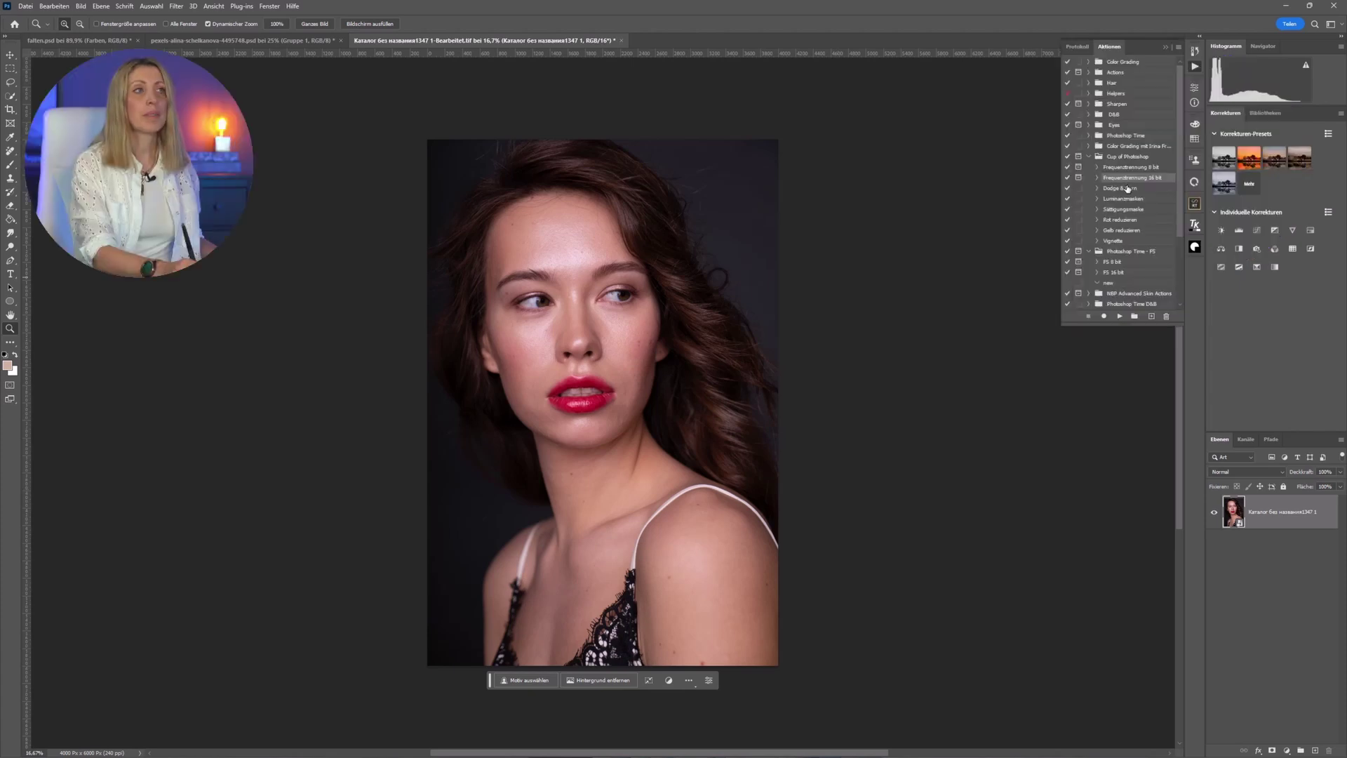
# Run the 16-bit Frequency Separation action, compare Low and High Frequency, then select Smooth&Sculpt.
pyautogui.click(1120, 317)
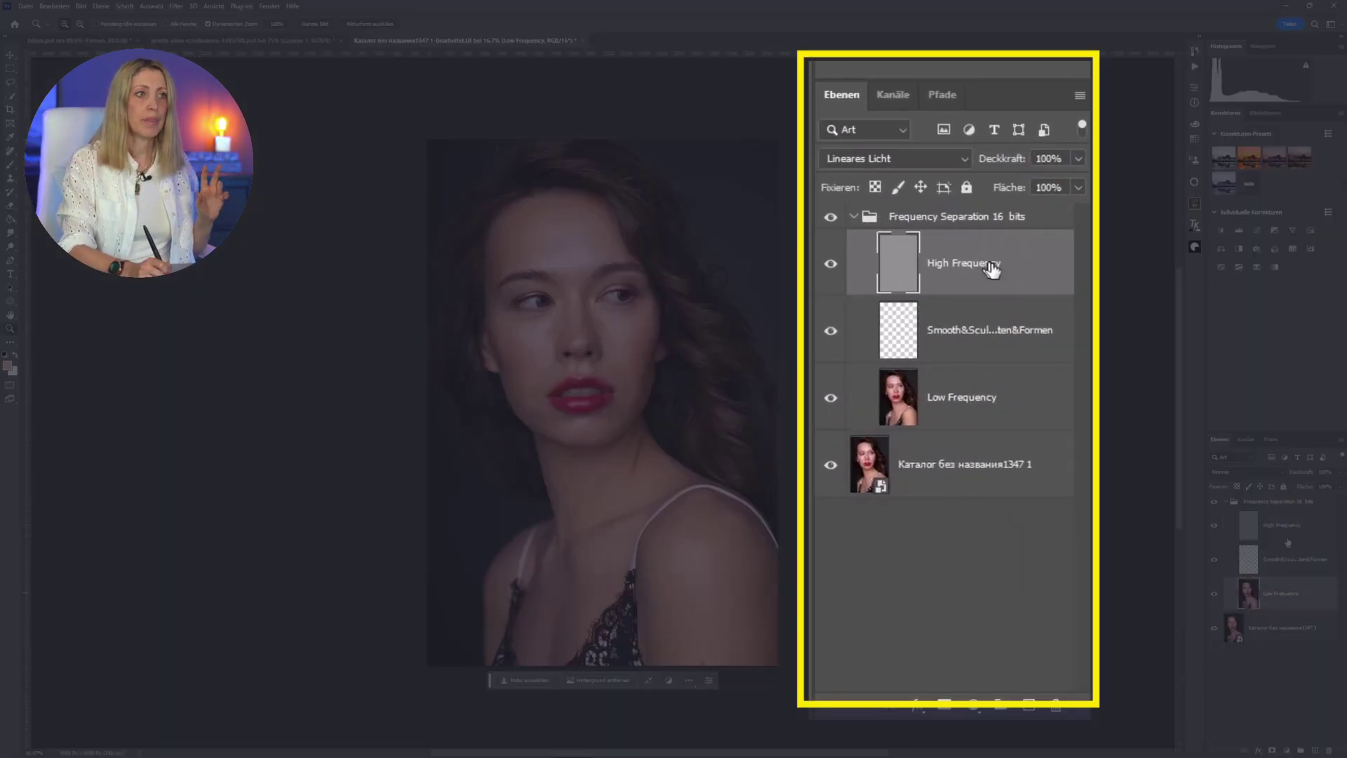
pyautogui.click(1293, 537)
pyautogui.click(964, 399)
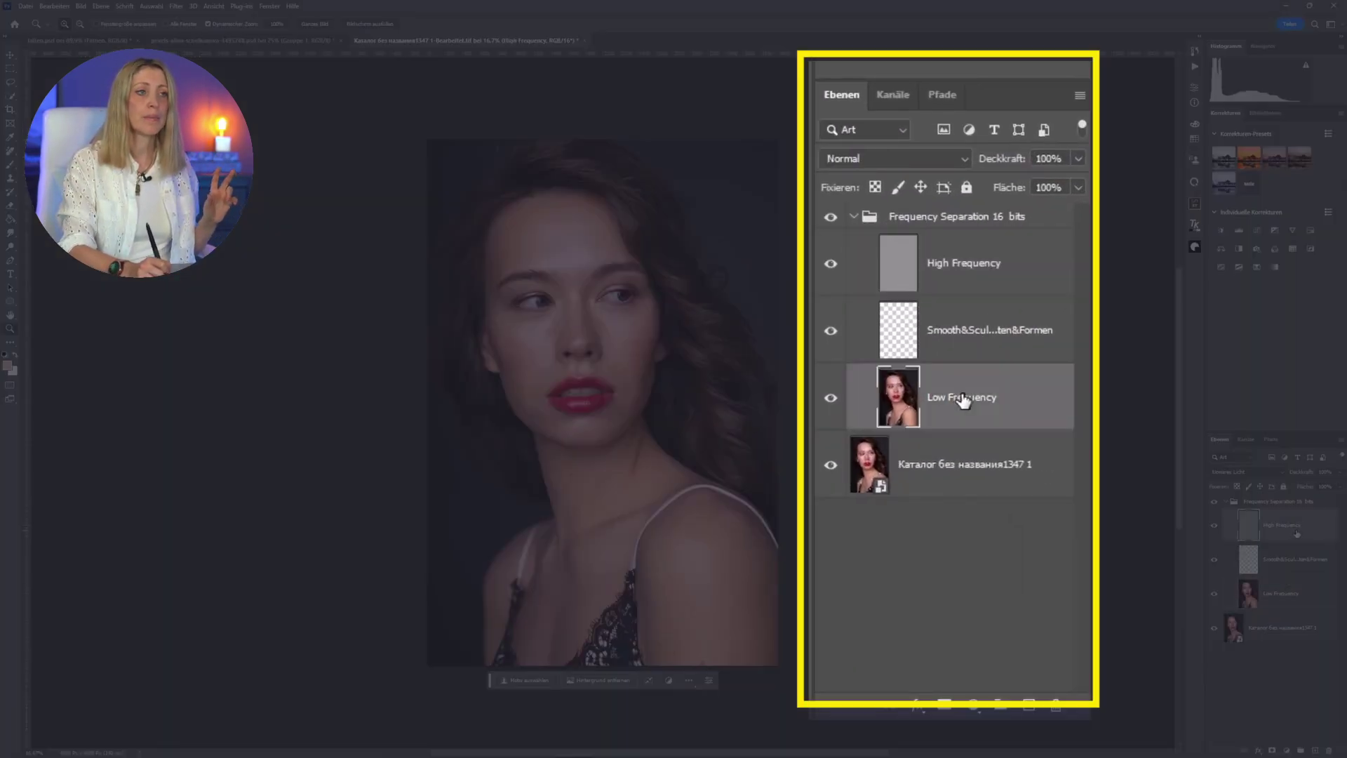
pyautogui.click(986, 285)
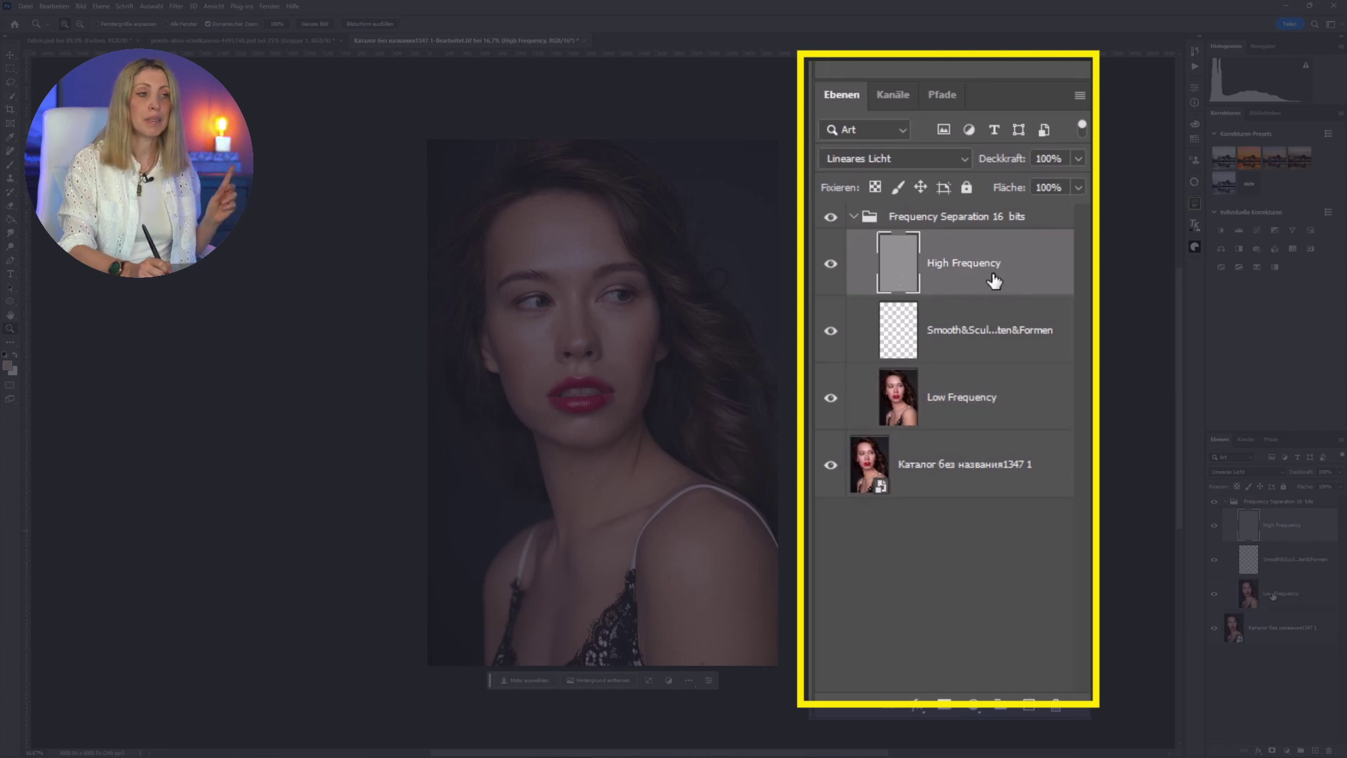
pyautogui.click(946, 404)
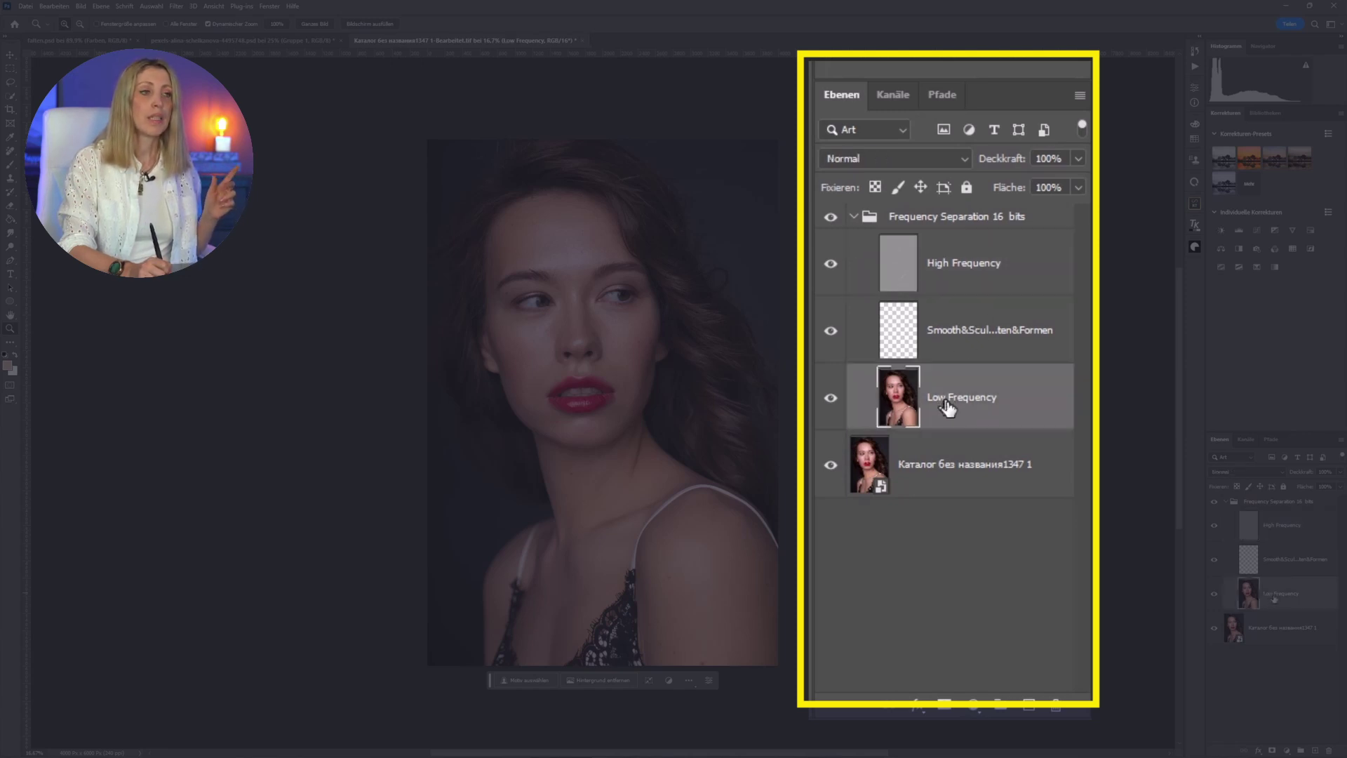
pyautogui.click(1277, 570)
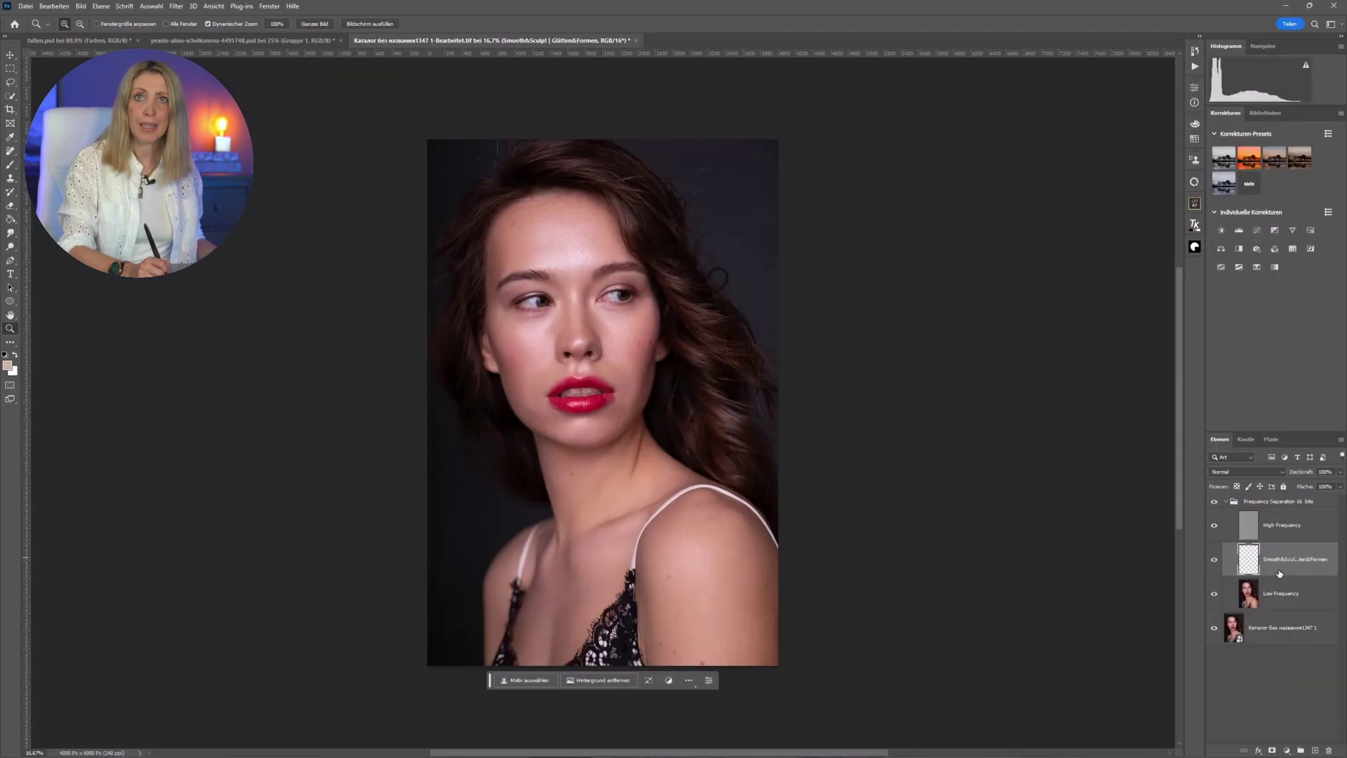
# Set up a soft round 500 px brush with 0% hardness and 3% flow.
pyautogui.press('b')
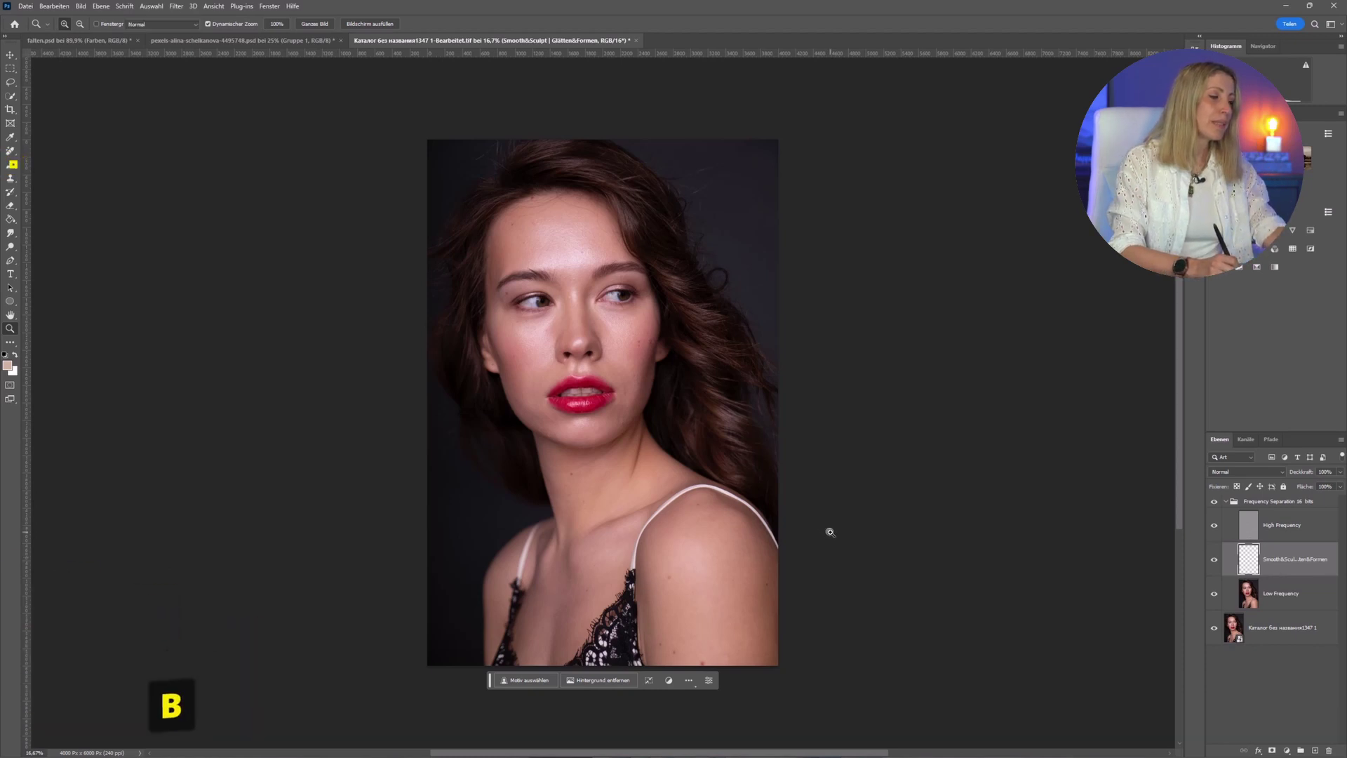
pyautogui.press('b')
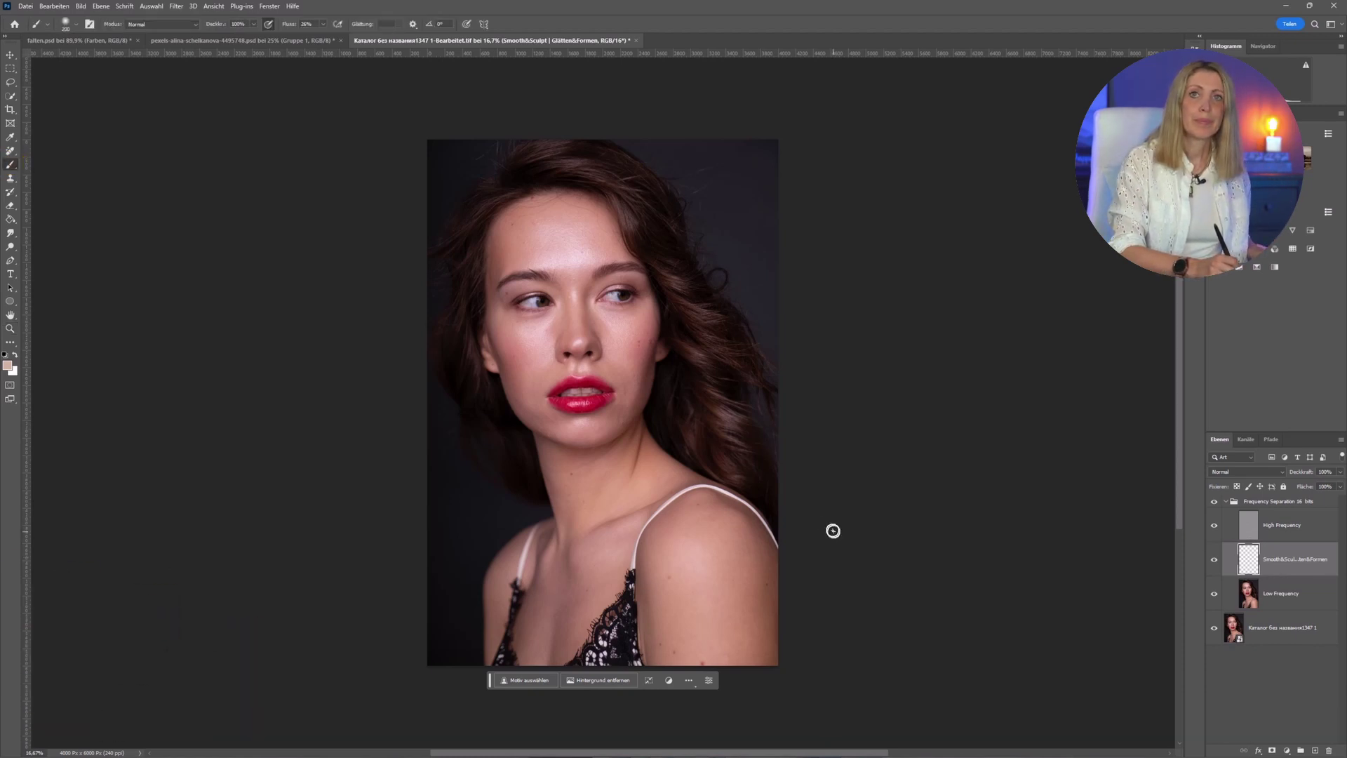
pyautogui.rightClick(595, 480)
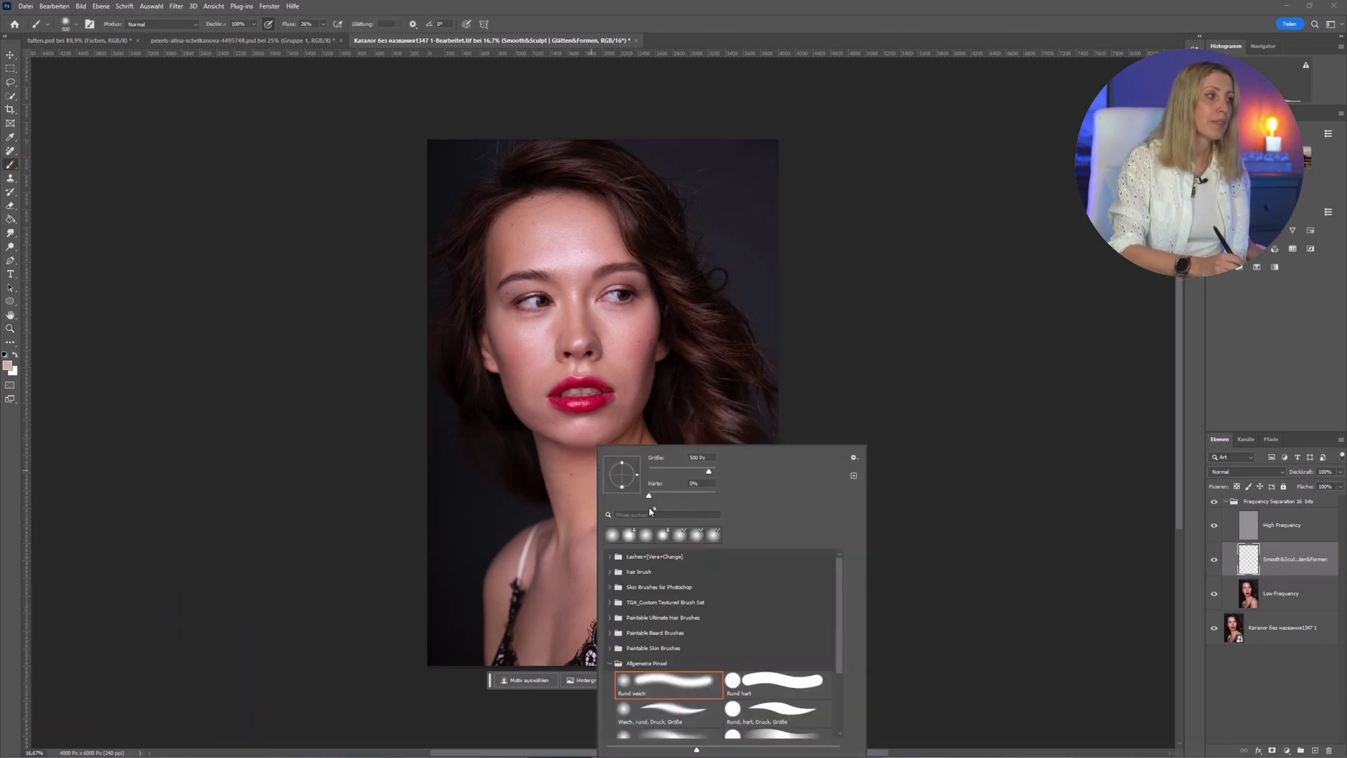
pyautogui.press('Escape')
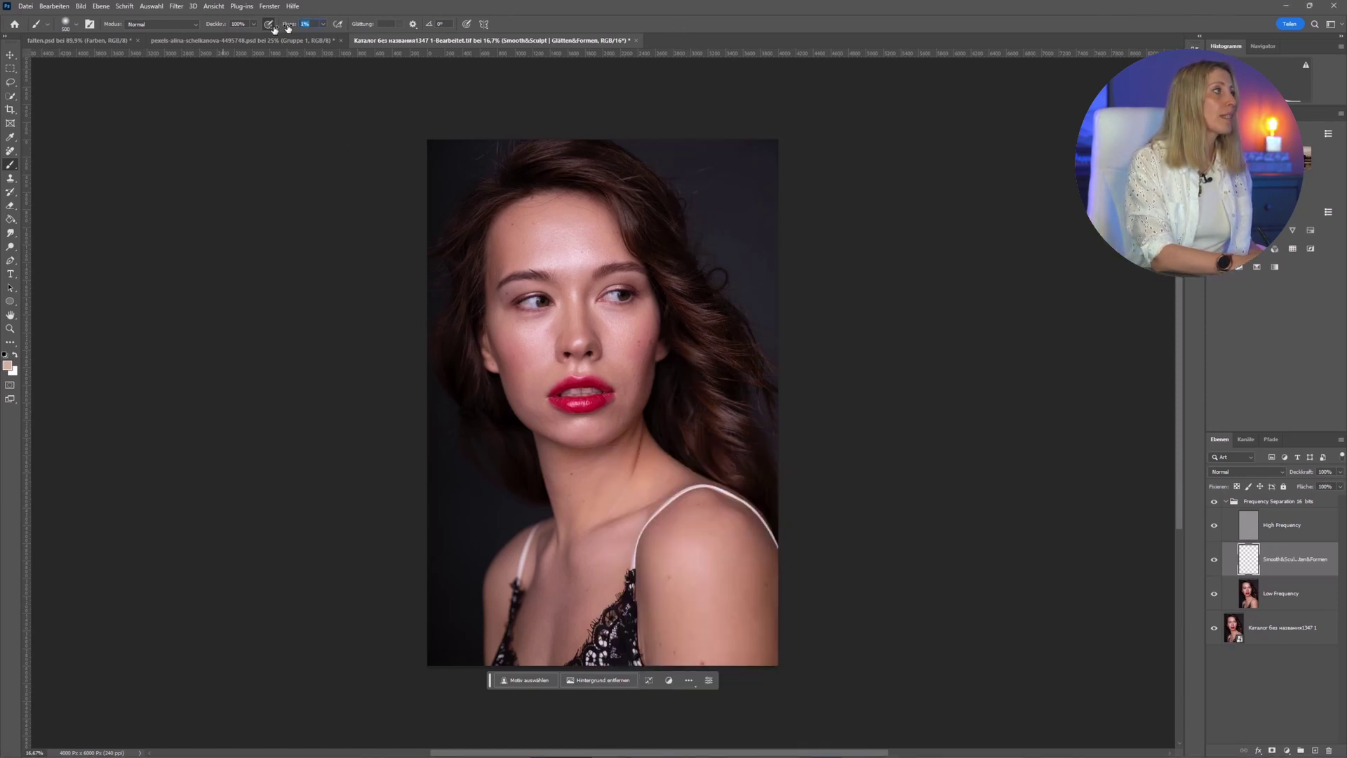
pyautogui.press('Return')
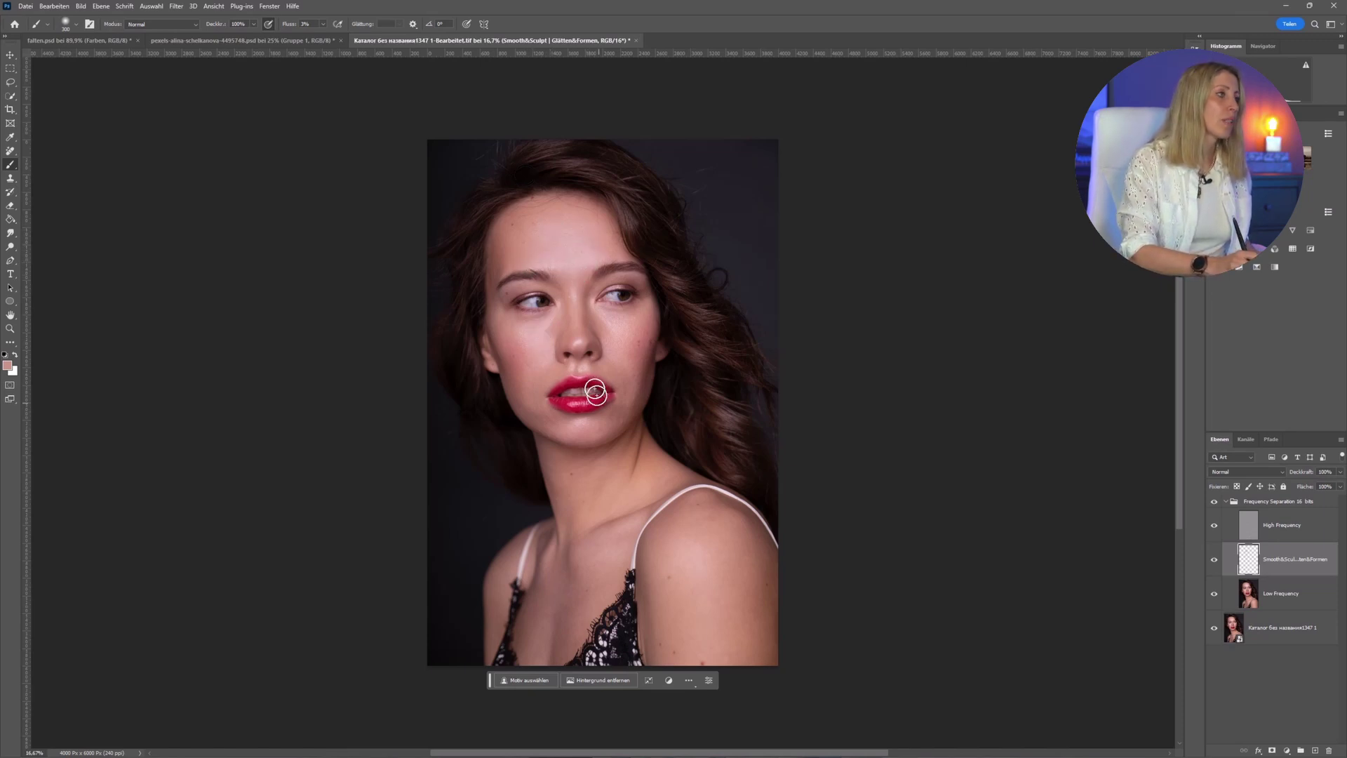
# Compare the portrait with Smooth&Sculpt hidden and shown, then delete the Frequency Separation group.
pyautogui.click(1216, 562)
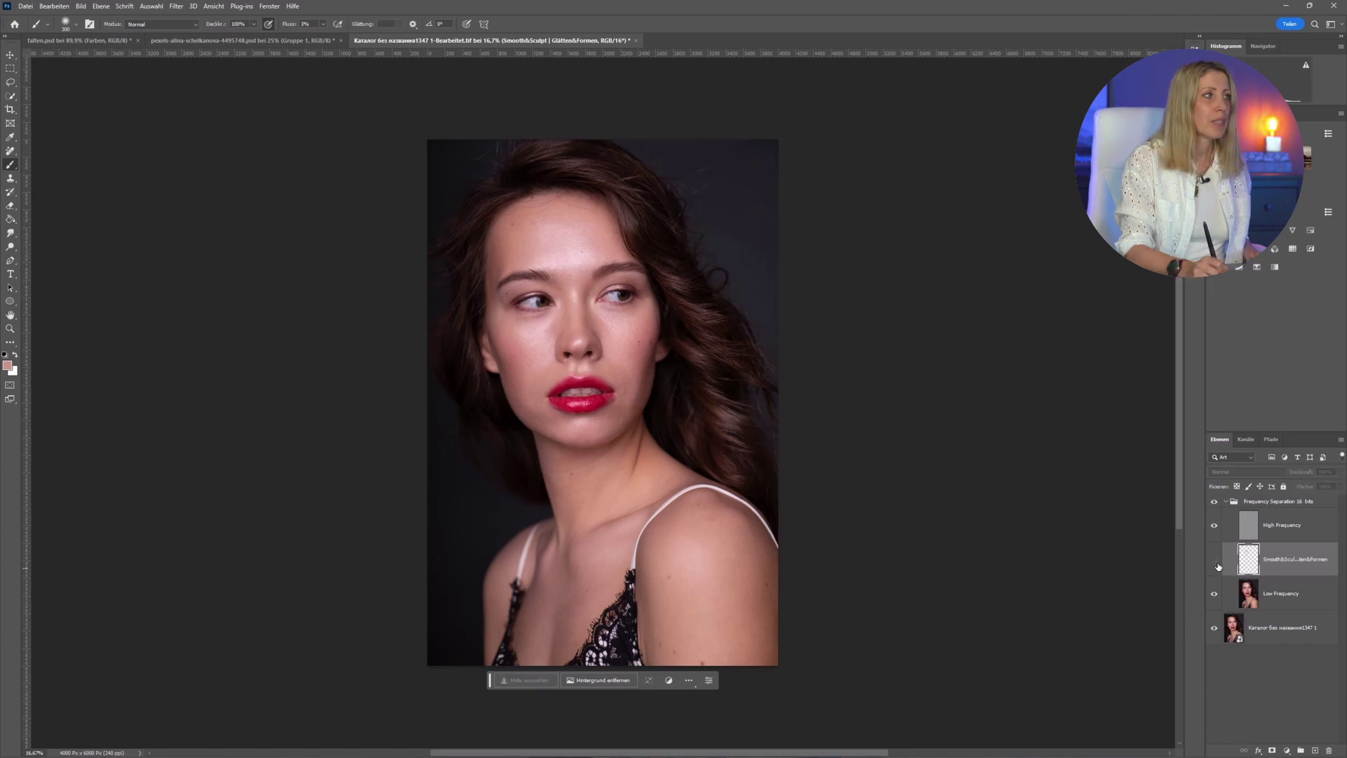
pyautogui.click(1216, 561)
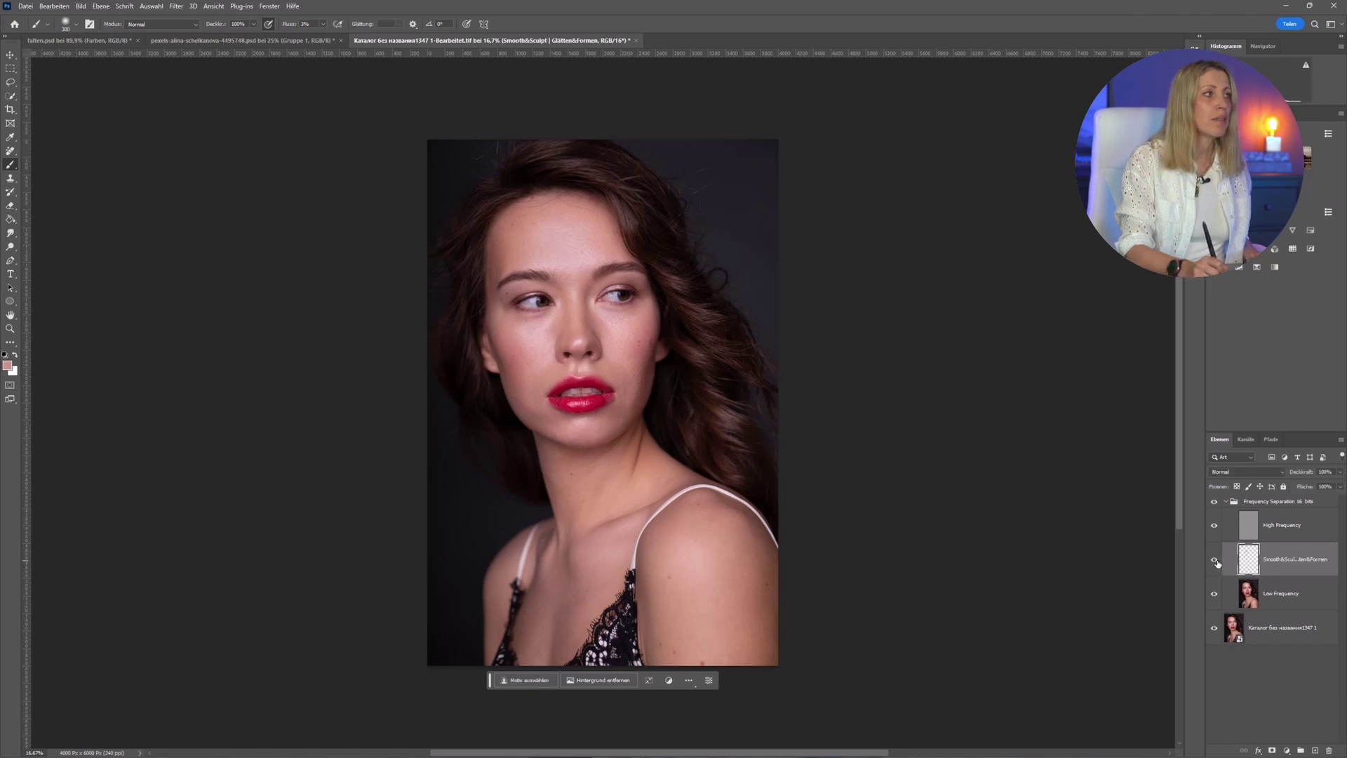
pyautogui.click(1216, 561)
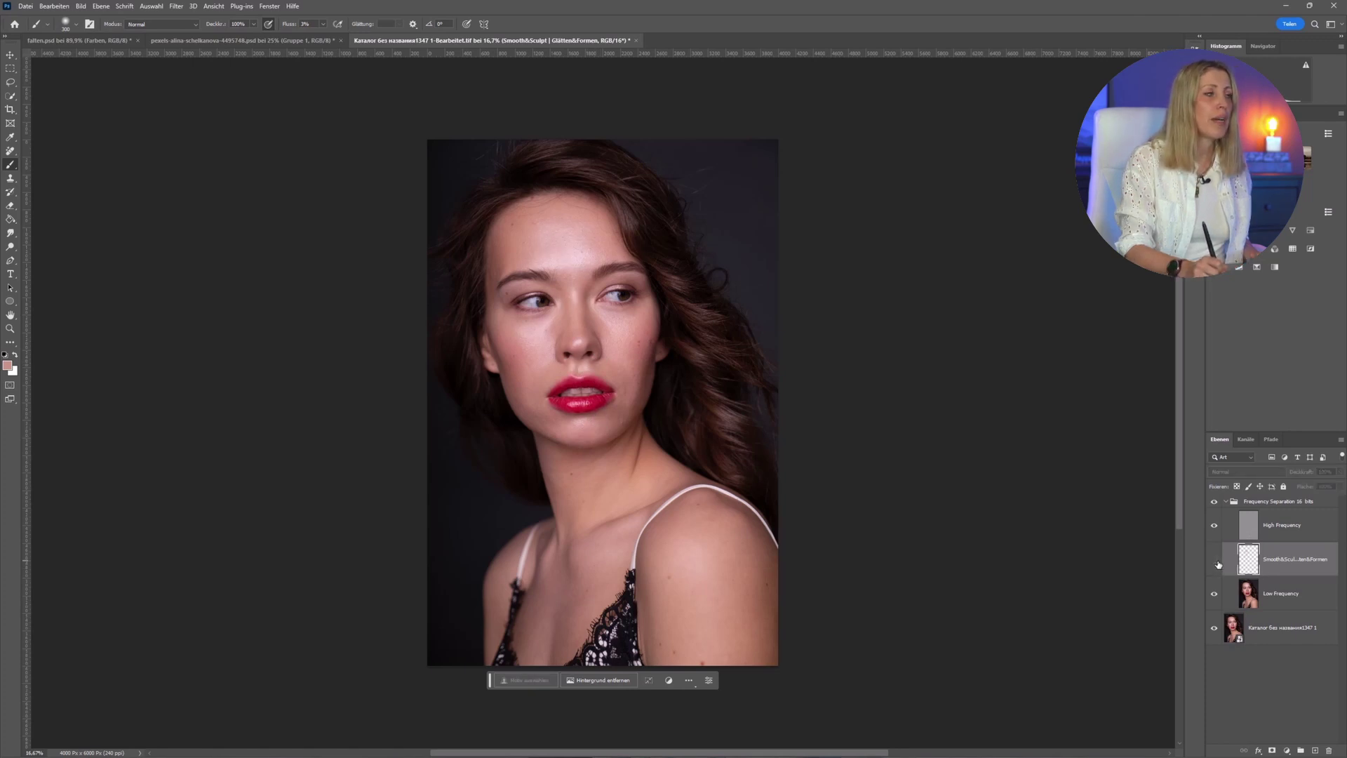
pyautogui.moveTo(1263, 500); pyautogui.dragTo(1325, 749)
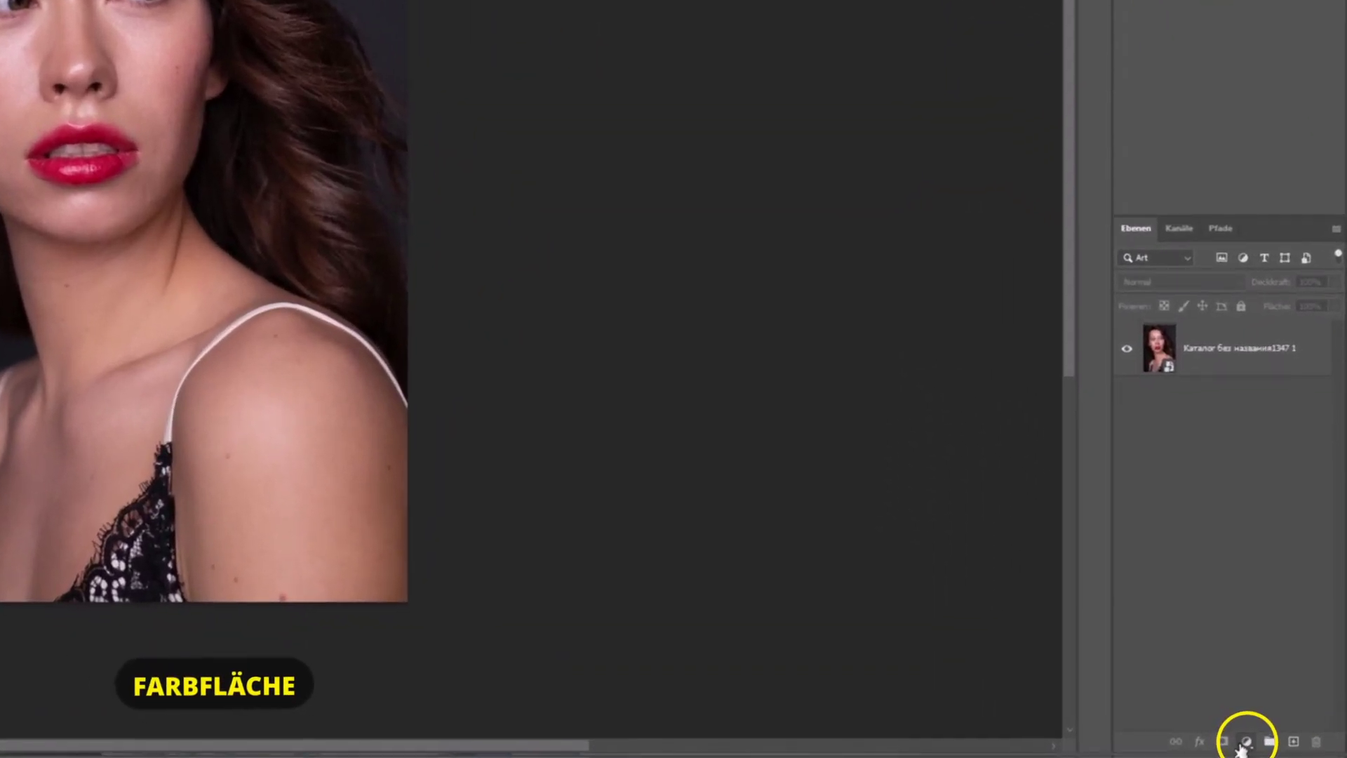
# Add a #a58871 solid colour fill layer and invert its mask to black.
pyautogui.click(1245, 744)
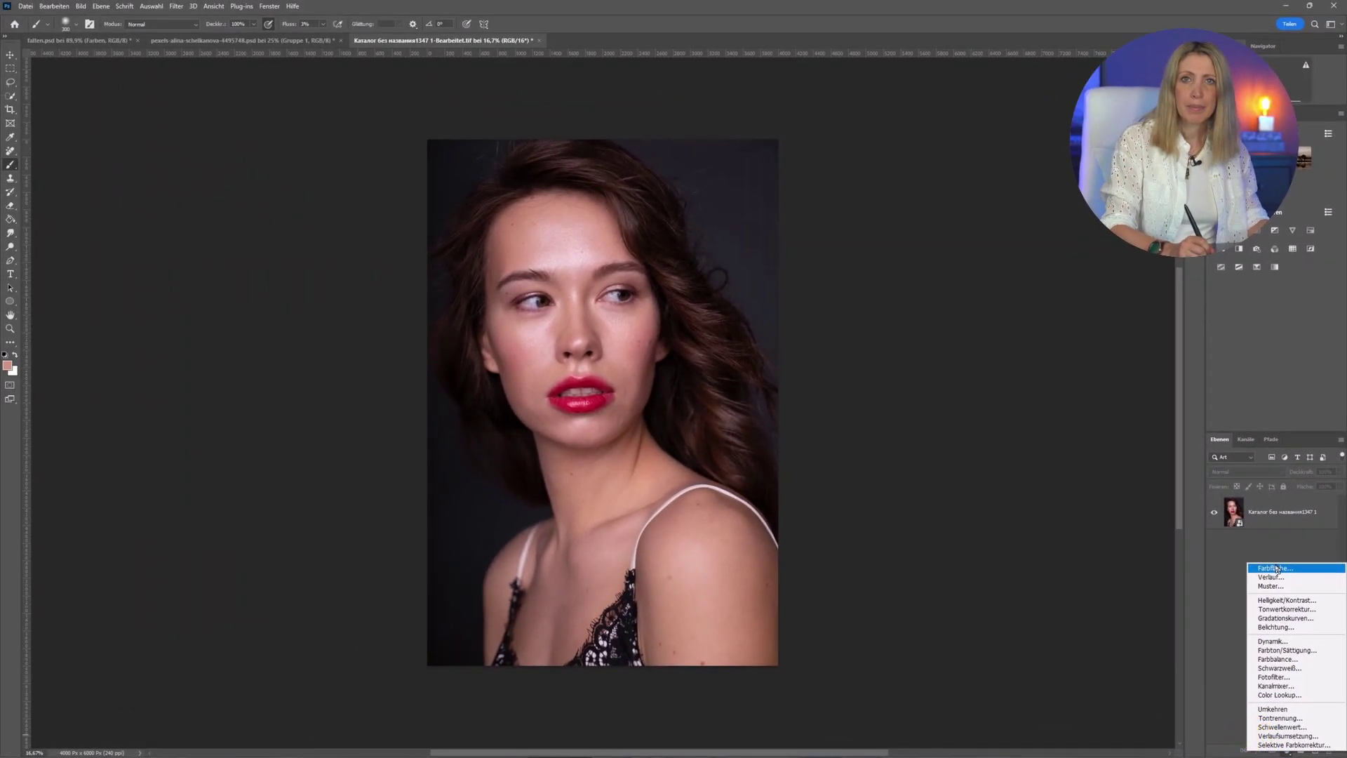
pyautogui.click(1275, 567)
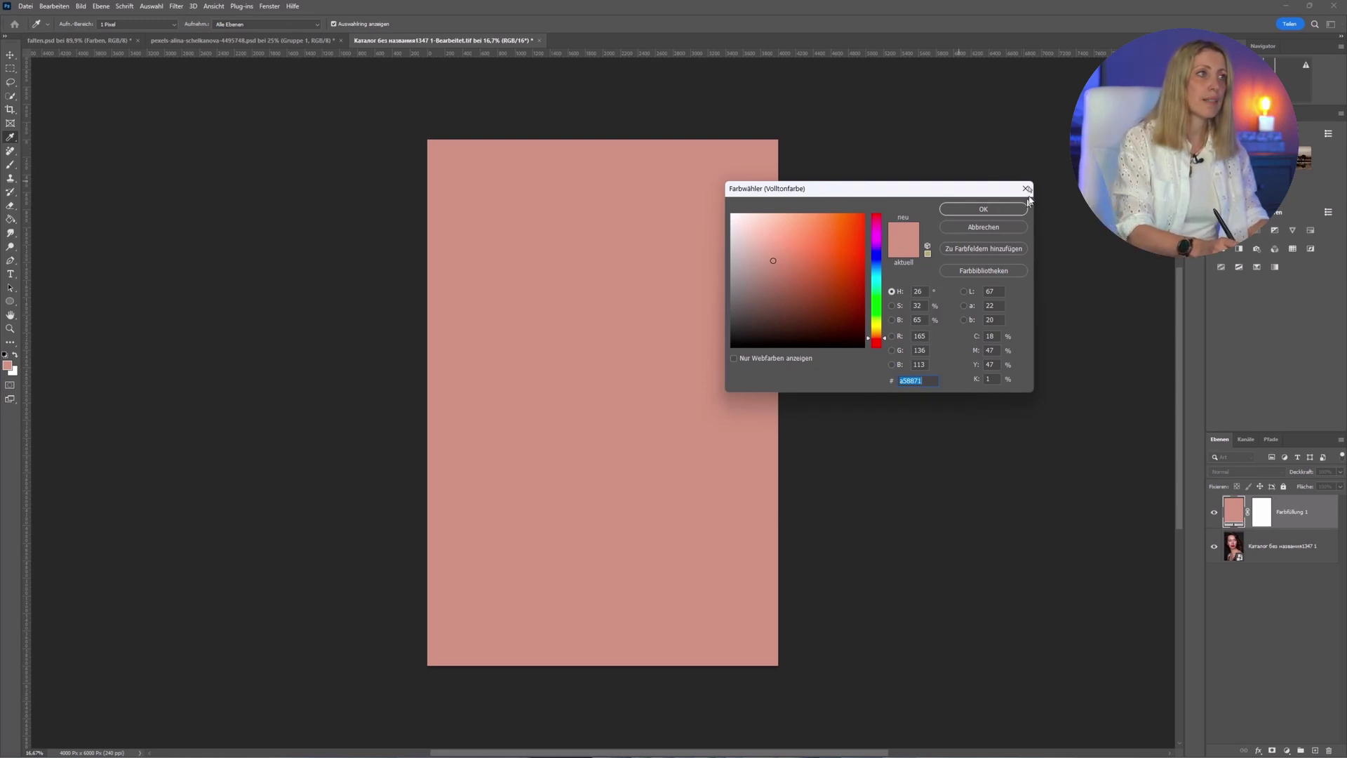
pyautogui.click(1002, 211)
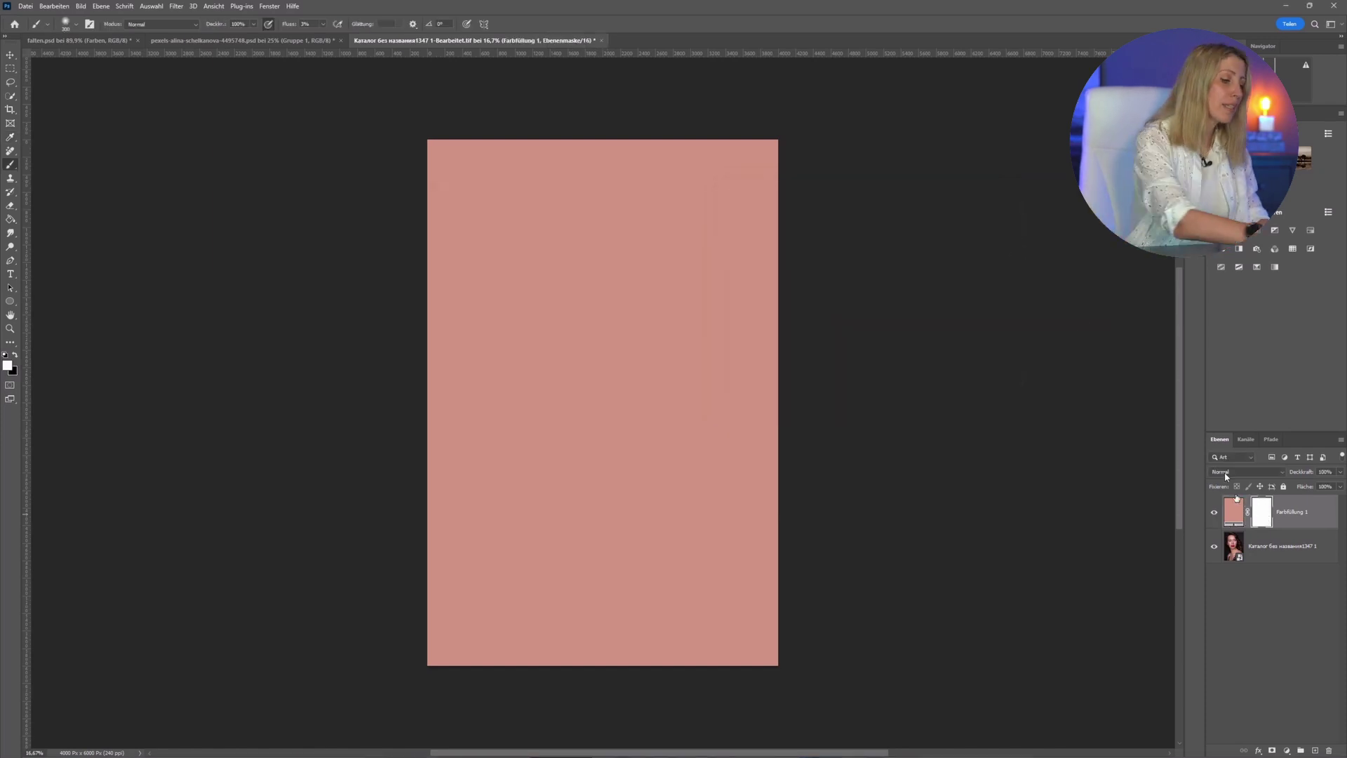
pyautogui.hotkey('ctrl', 'i')
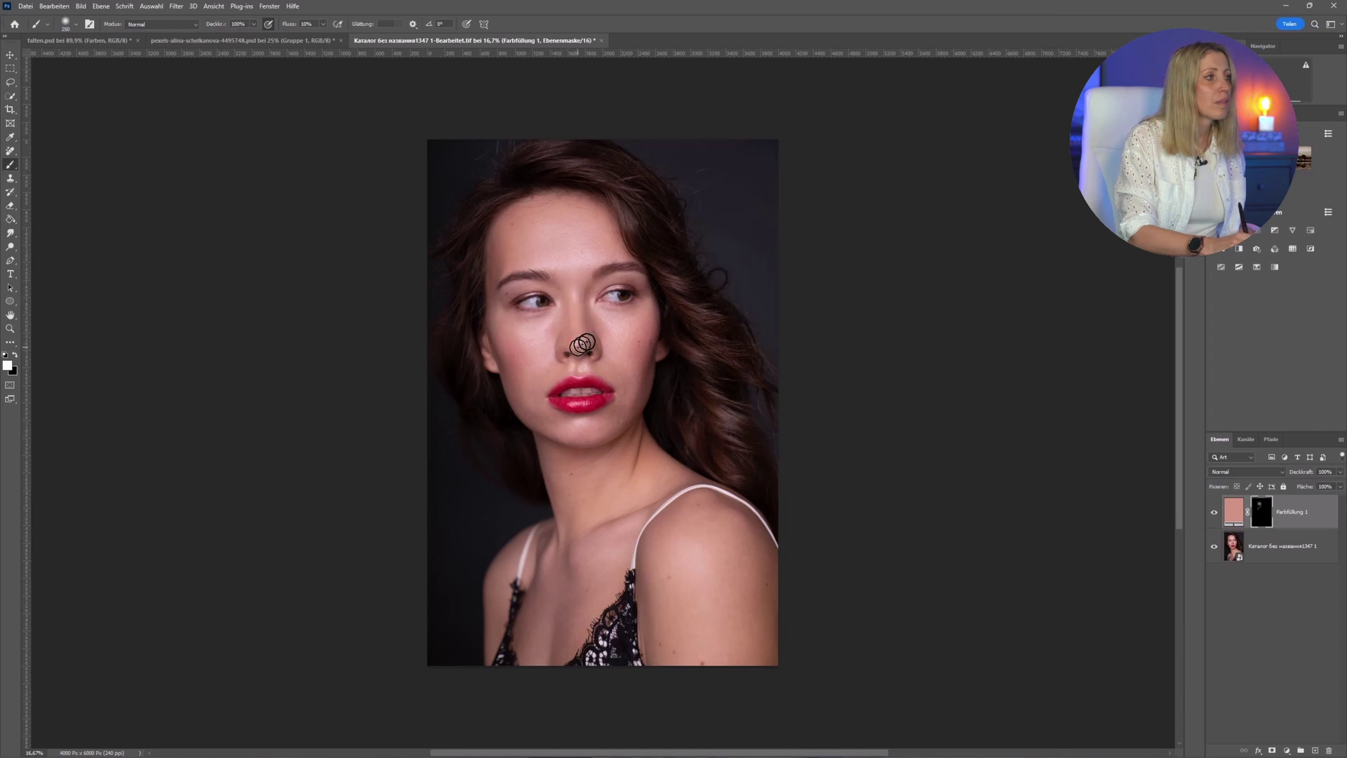
# Check the soft brush settings and toggle the fill layer's visibility to compare the evened skin.
pyautogui.rightClick(541, 323)
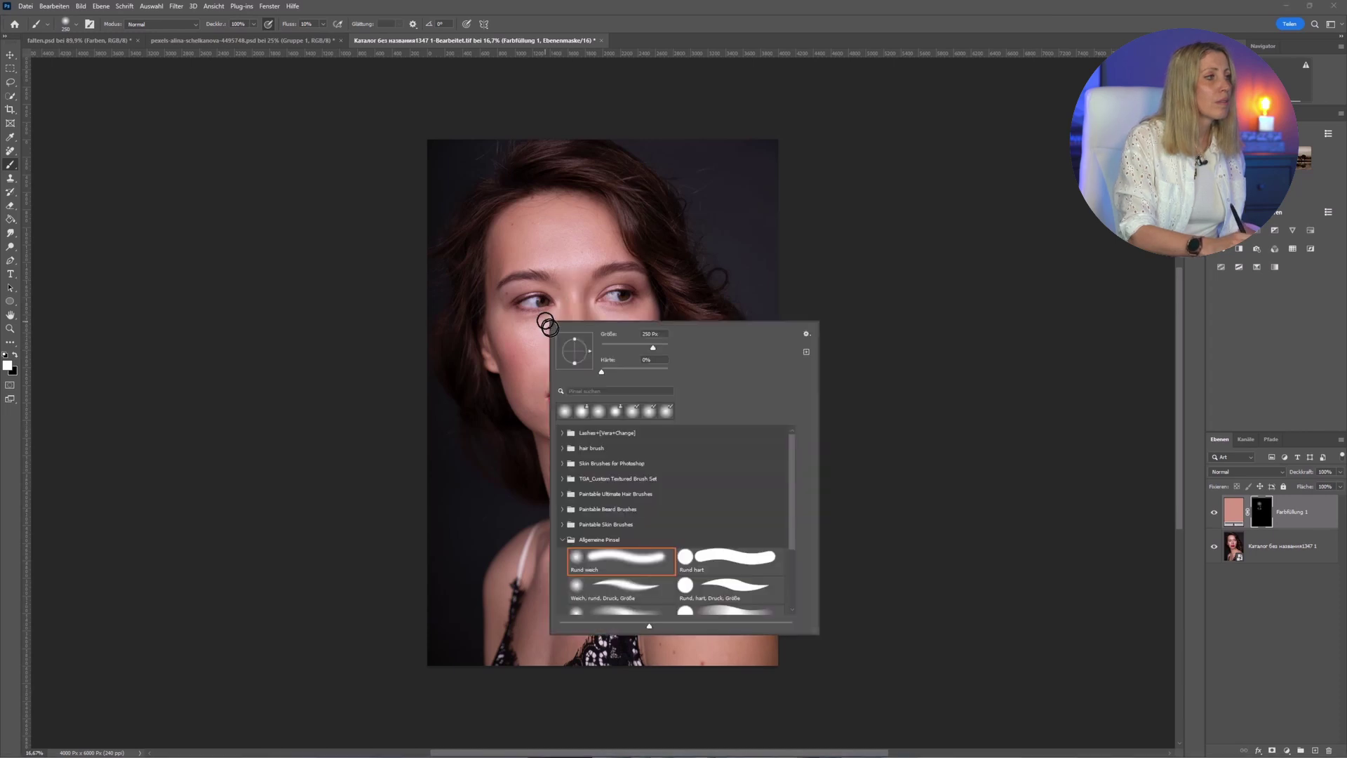
pyautogui.press('Escape')
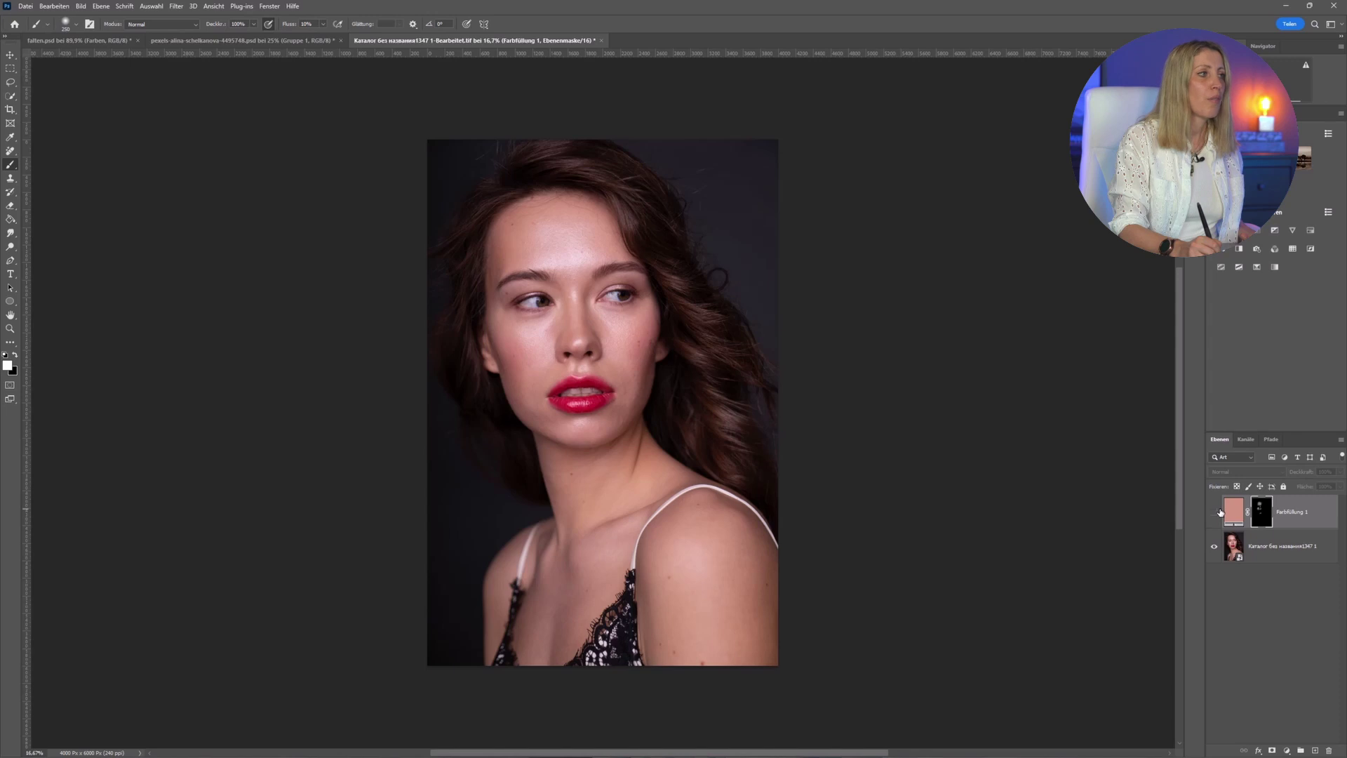
pyautogui.click(1216, 513)
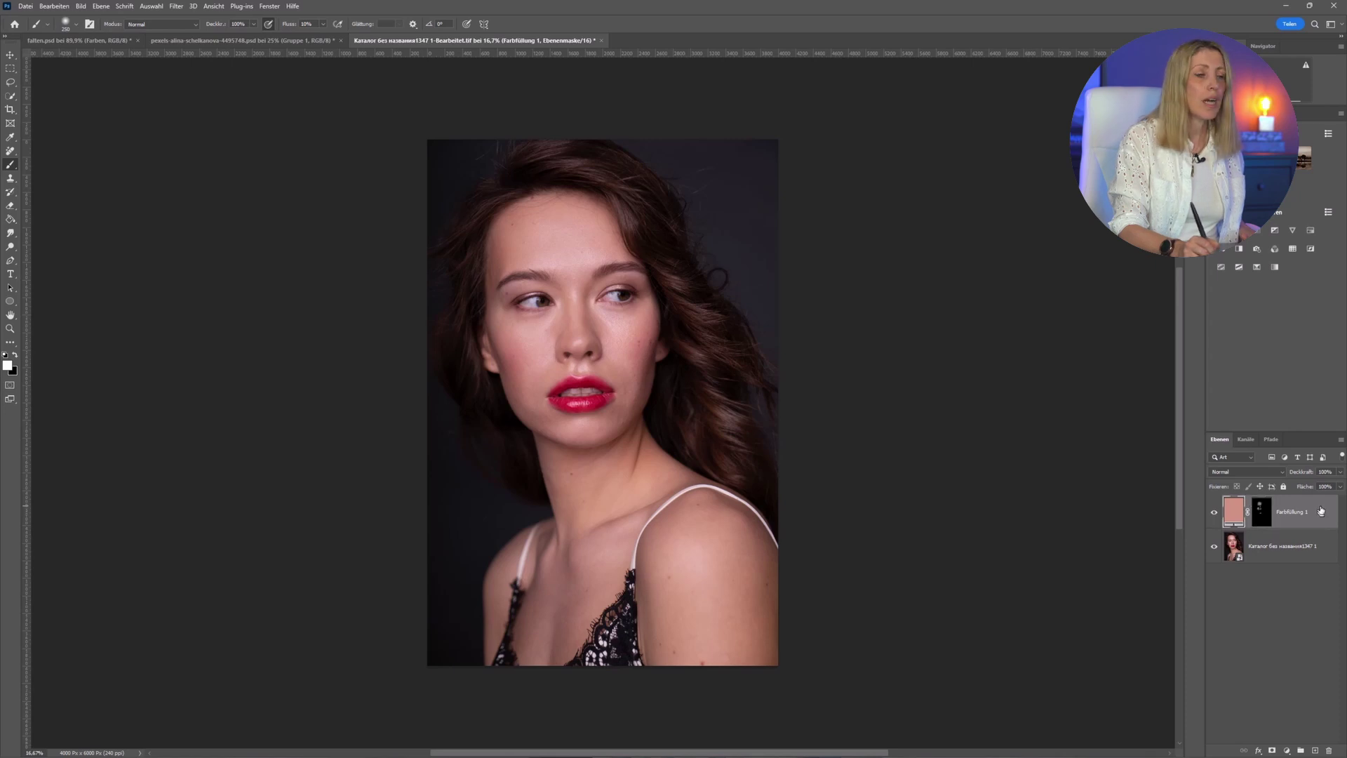
# Try Blend If in the fill layer's blending options, then delete the Farbfüllung 1 layer.
pyautogui.doubleClick(1321, 512)
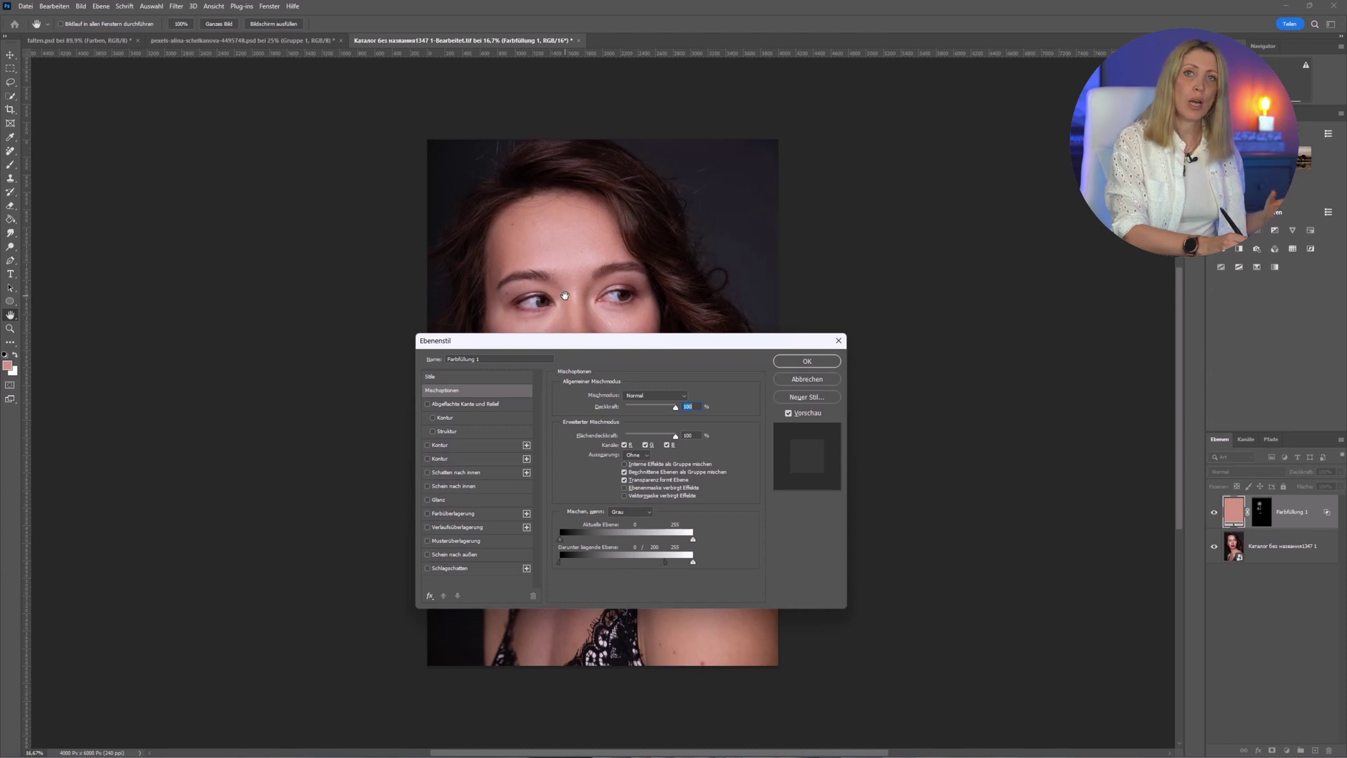
pyautogui.click(798, 362)
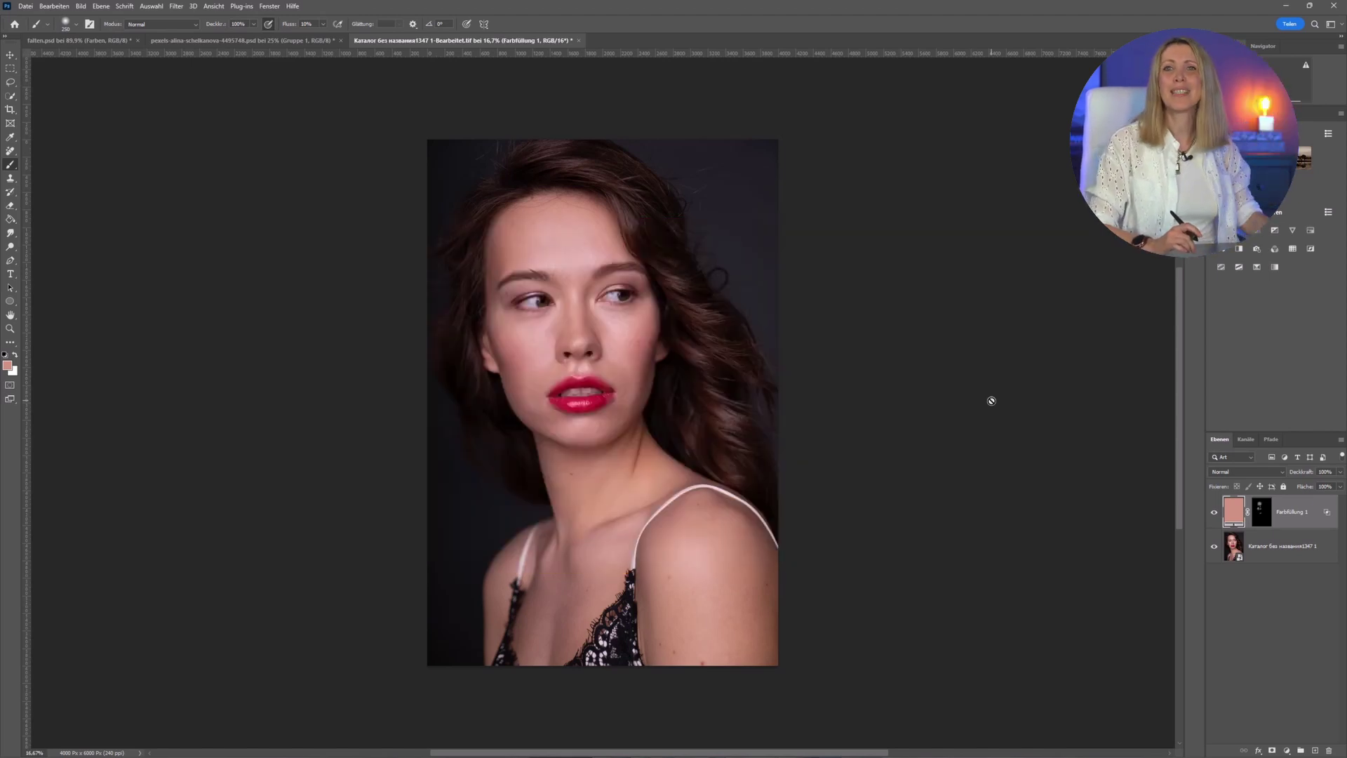
pyautogui.click(1320, 747)
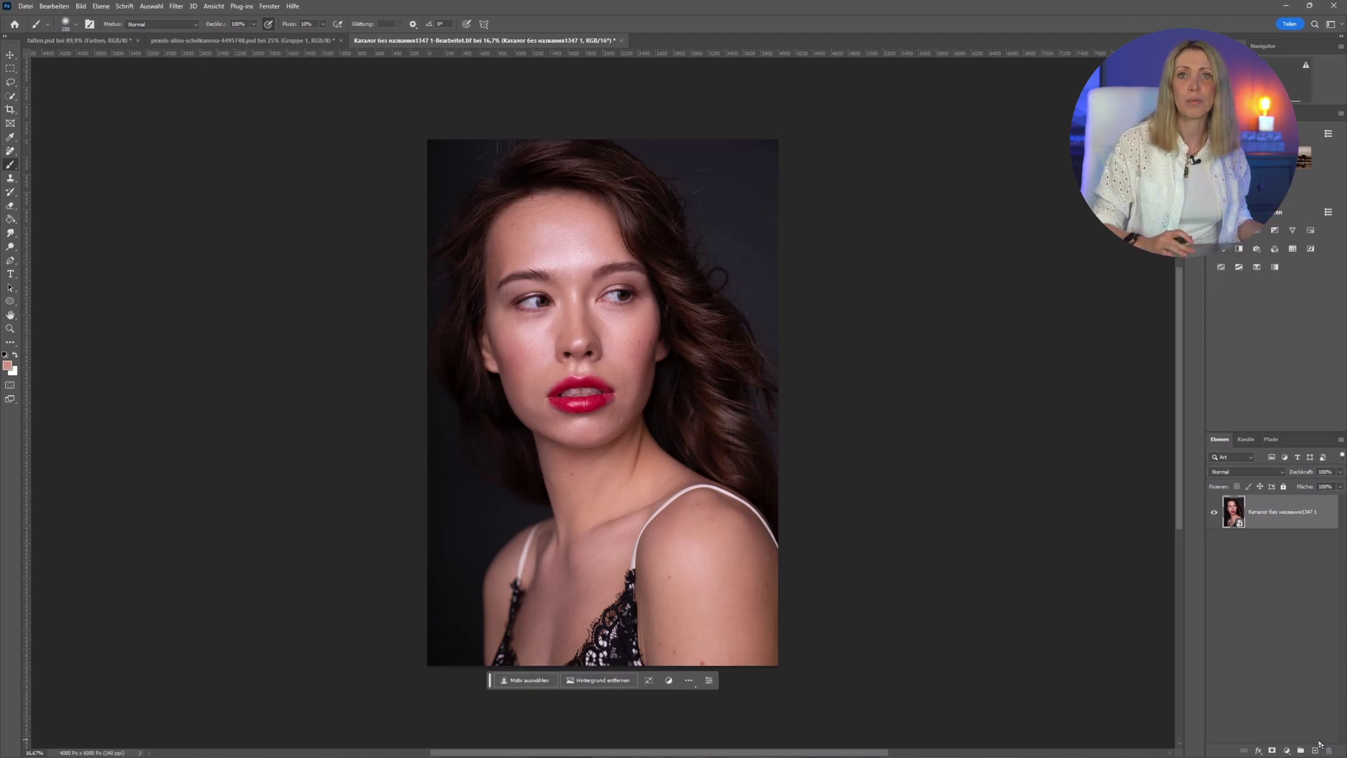
# Open the TK Lum-Mask plug-in panel and preview and load the Lights-3 luminosity mask.
pyautogui.click(1195, 224)
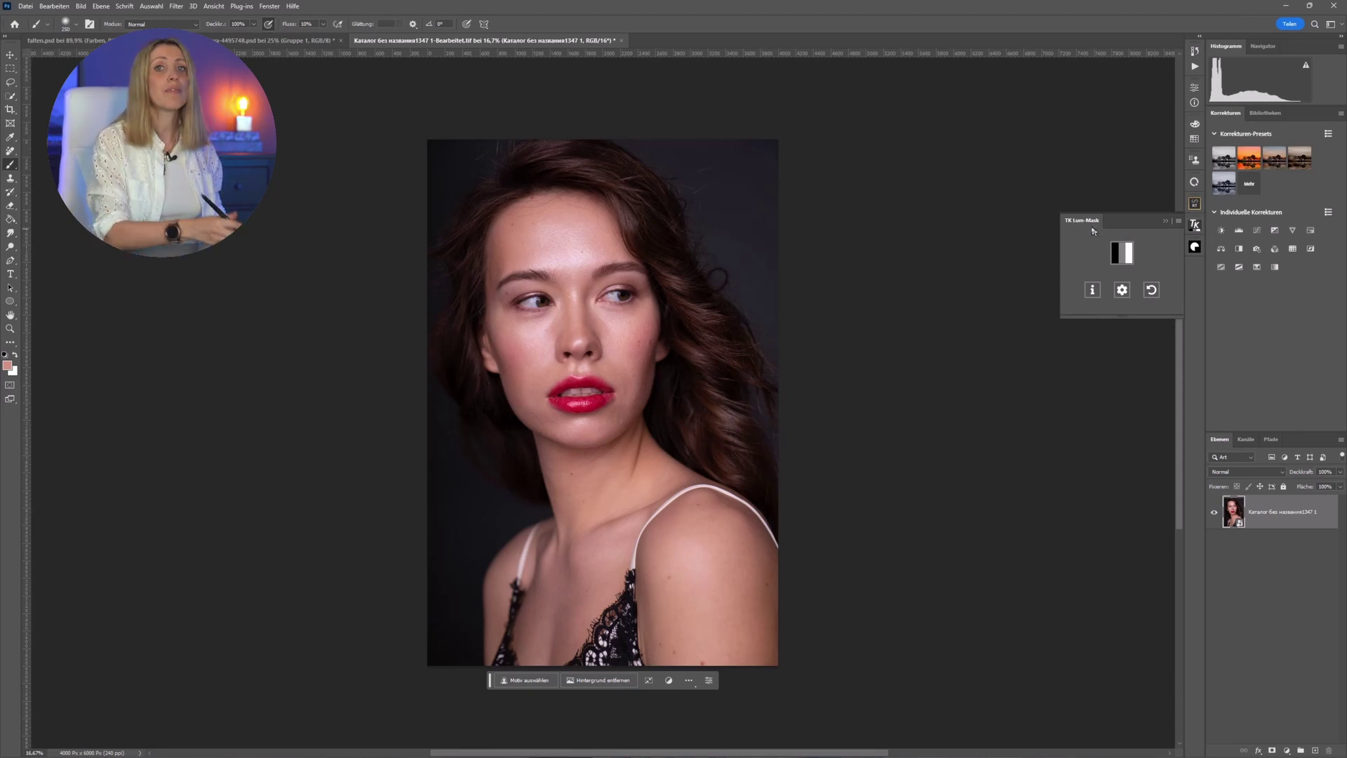
pyautogui.click(241, 7)
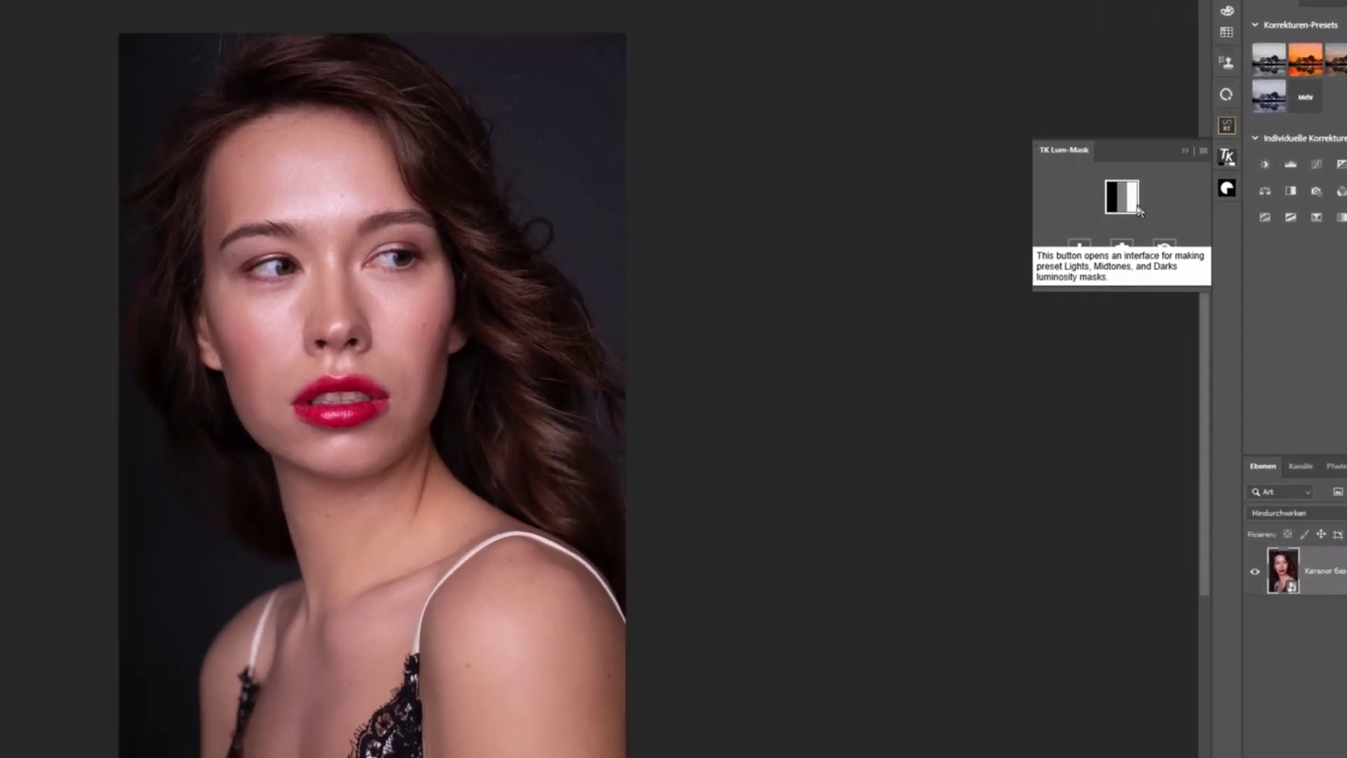
pyautogui.click(1137, 209)
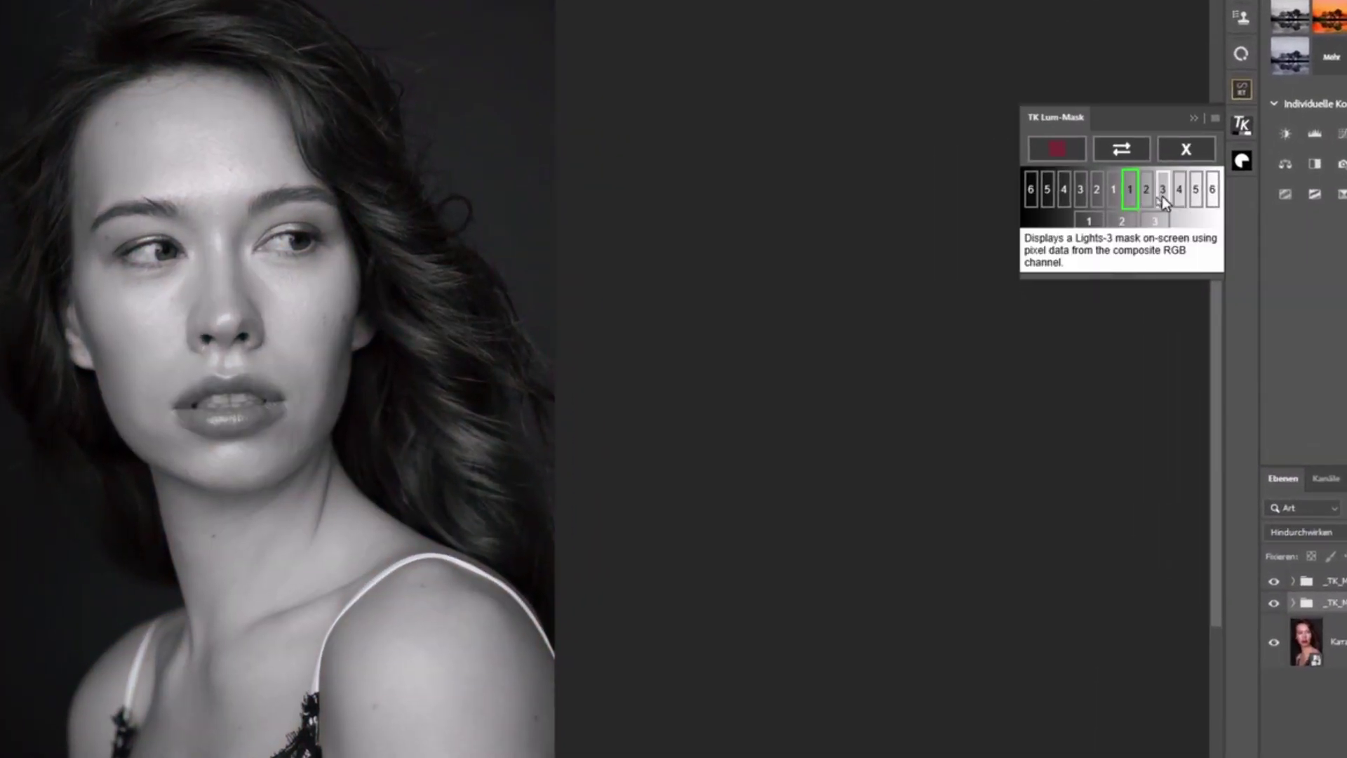
pyautogui.click(1166, 196)
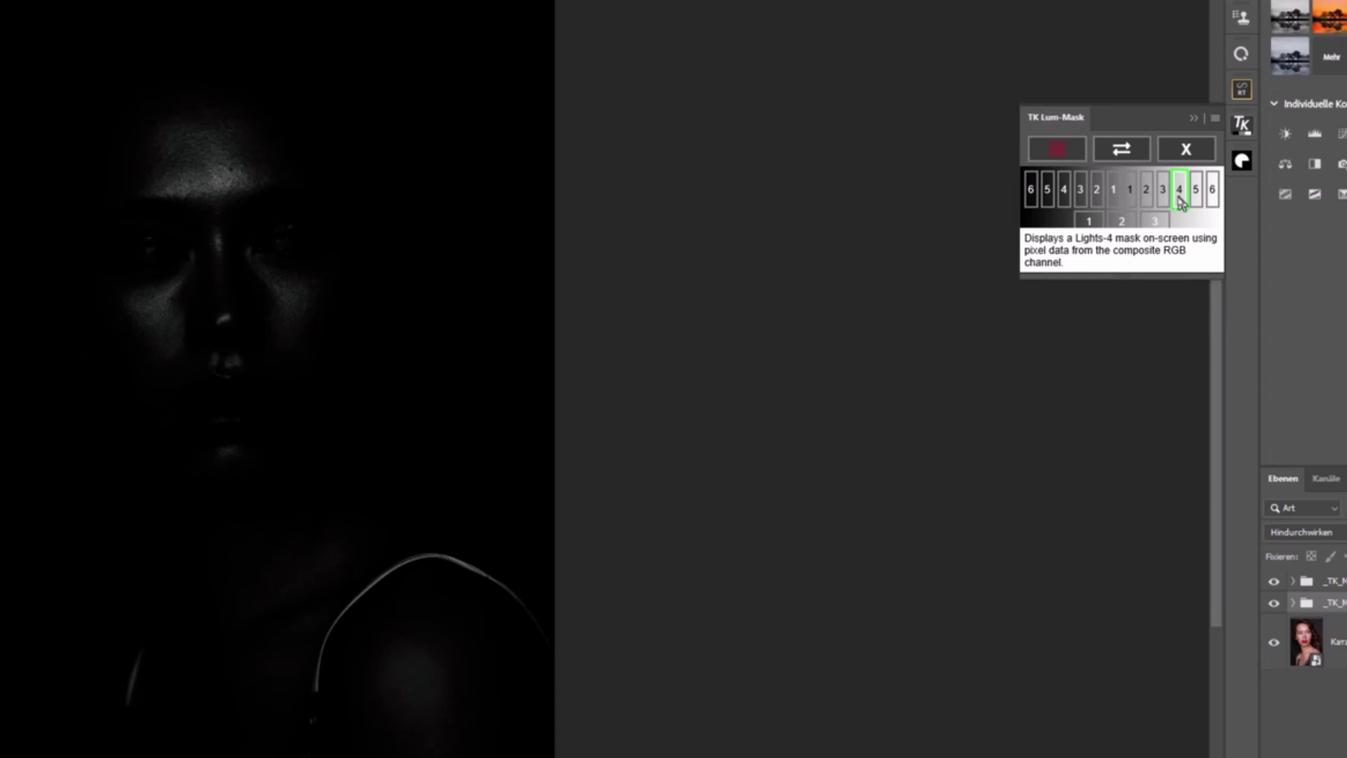
pyautogui.click(1163, 193)
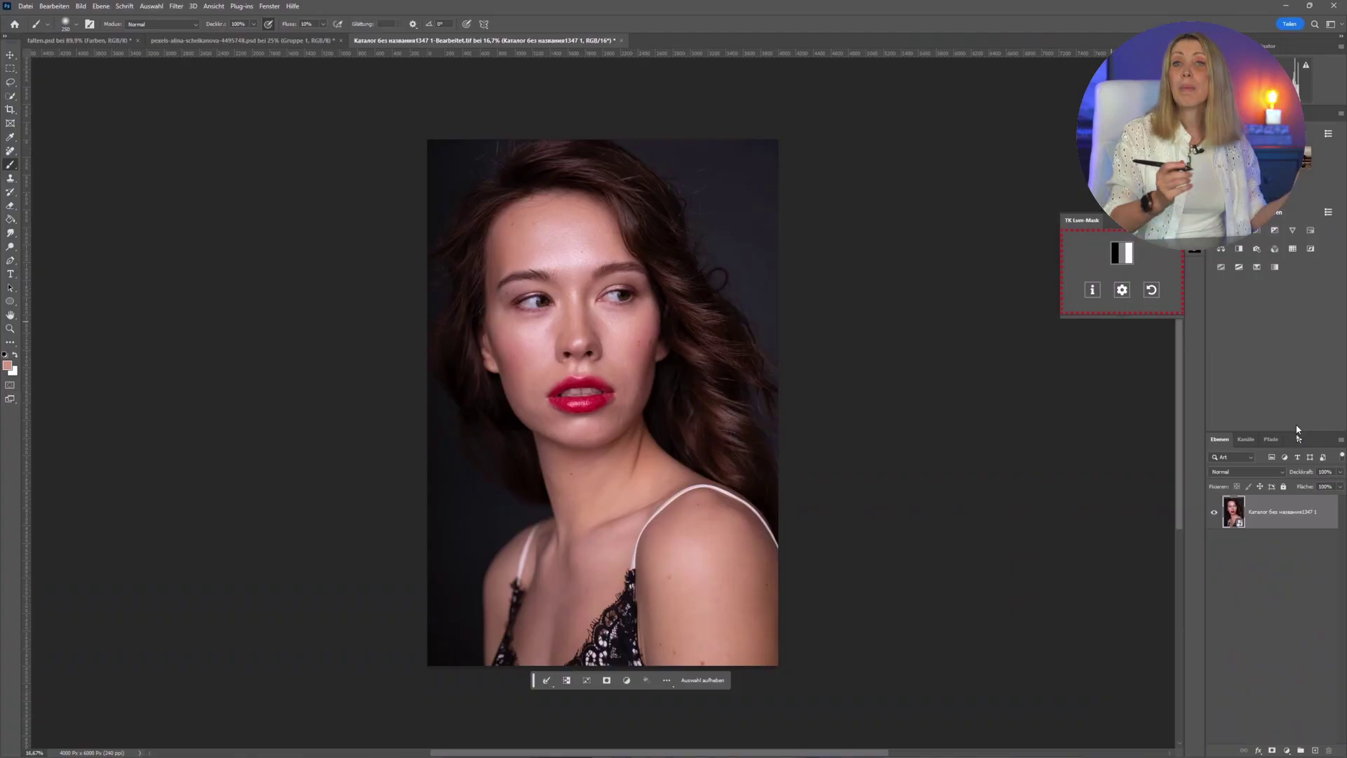
# Add a solid colour fill layer, sampling face skin tones and trying warmer and darker shades.
pyautogui.click(1286, 751)
pyautogui.click(1285, 568)
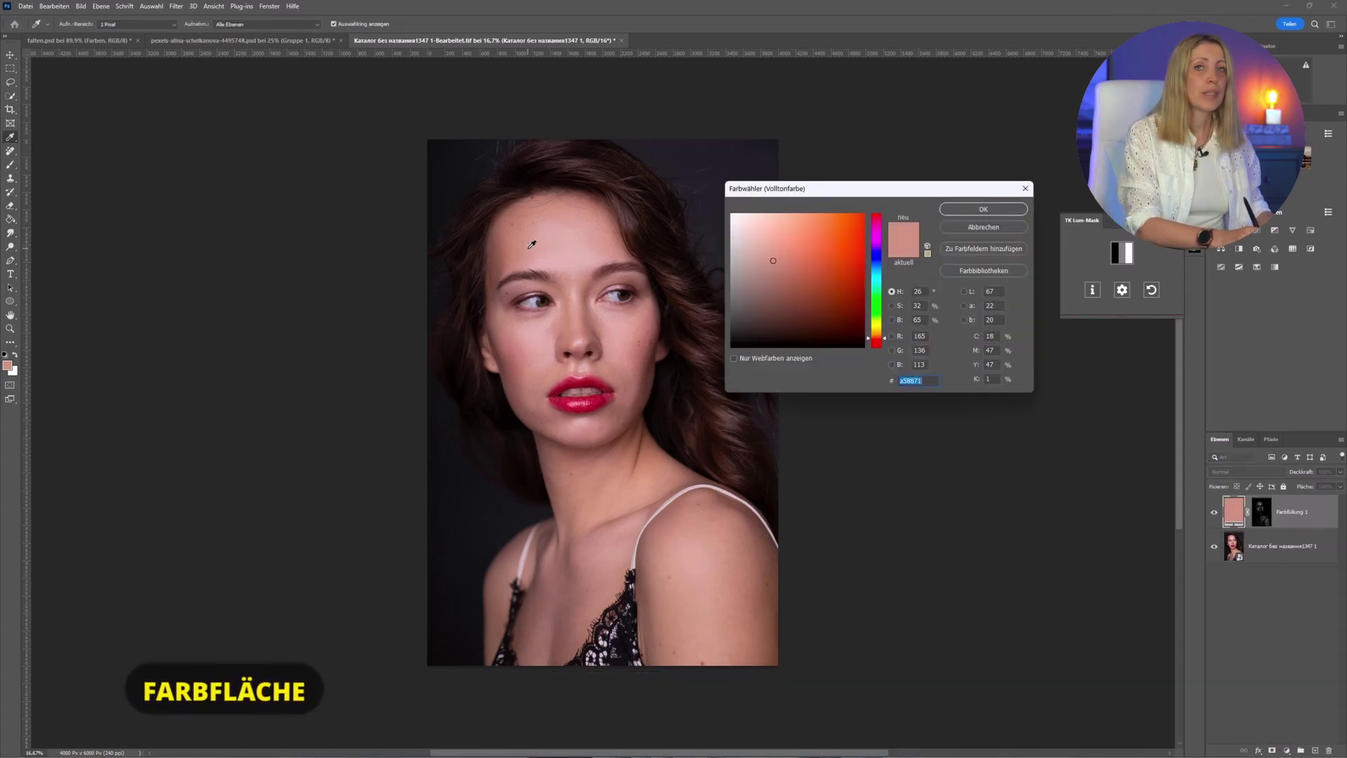
pyautogui.click(532, 249)
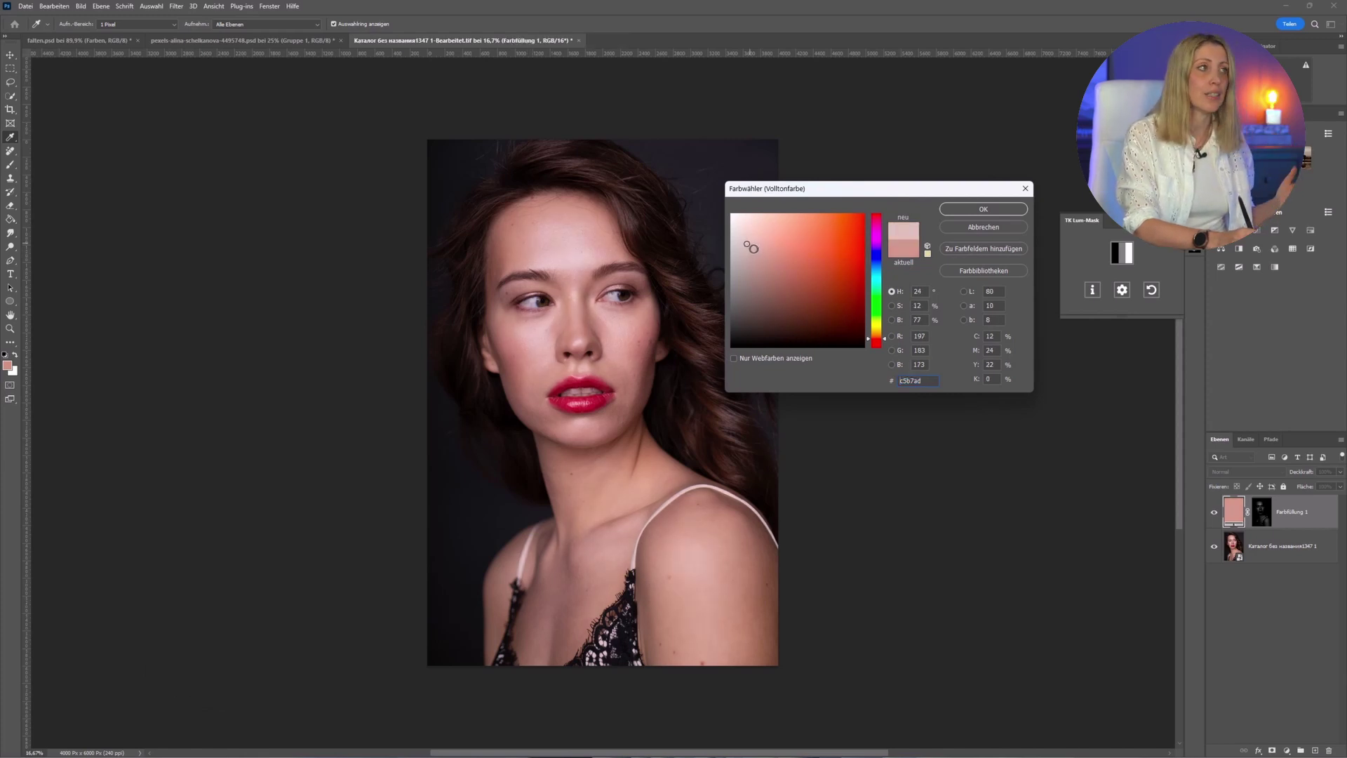
pyautogui.click(566, 246)
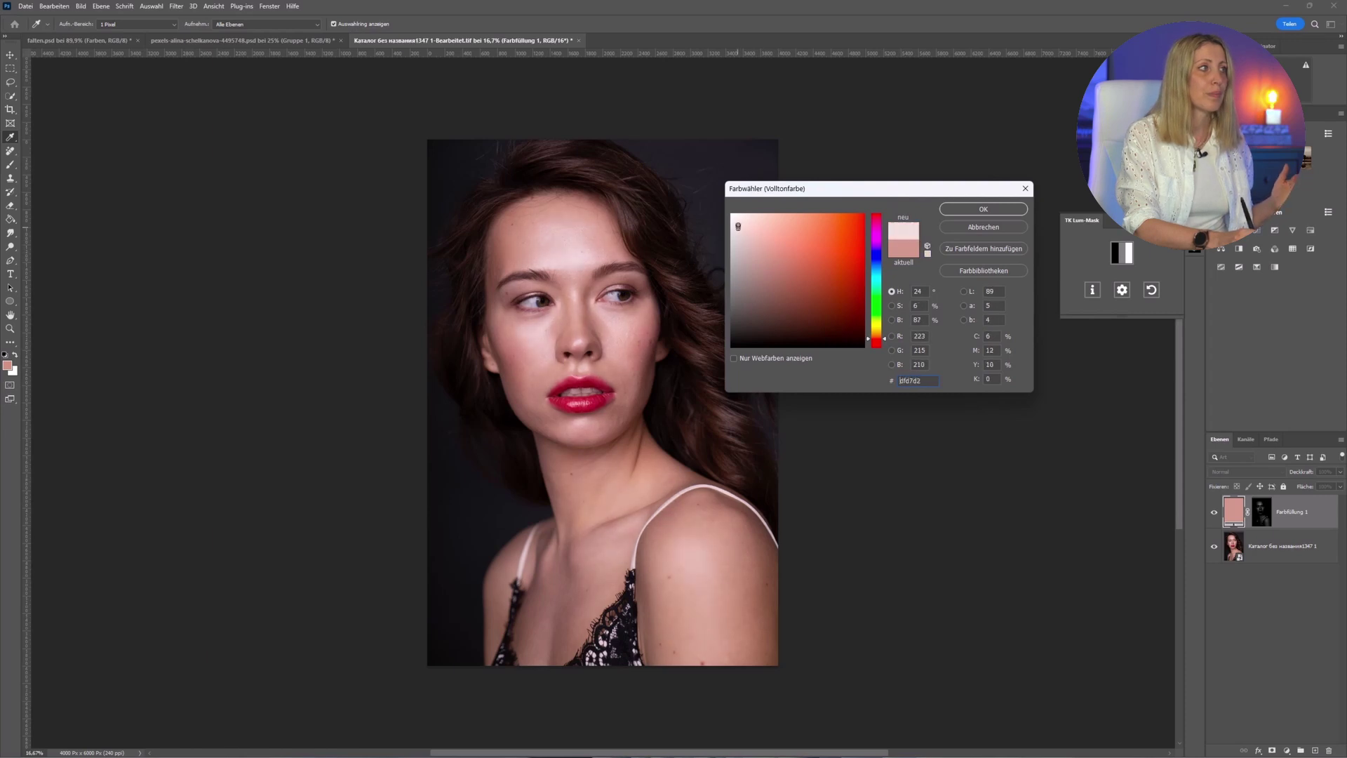
pyautogui.click(566, 244)
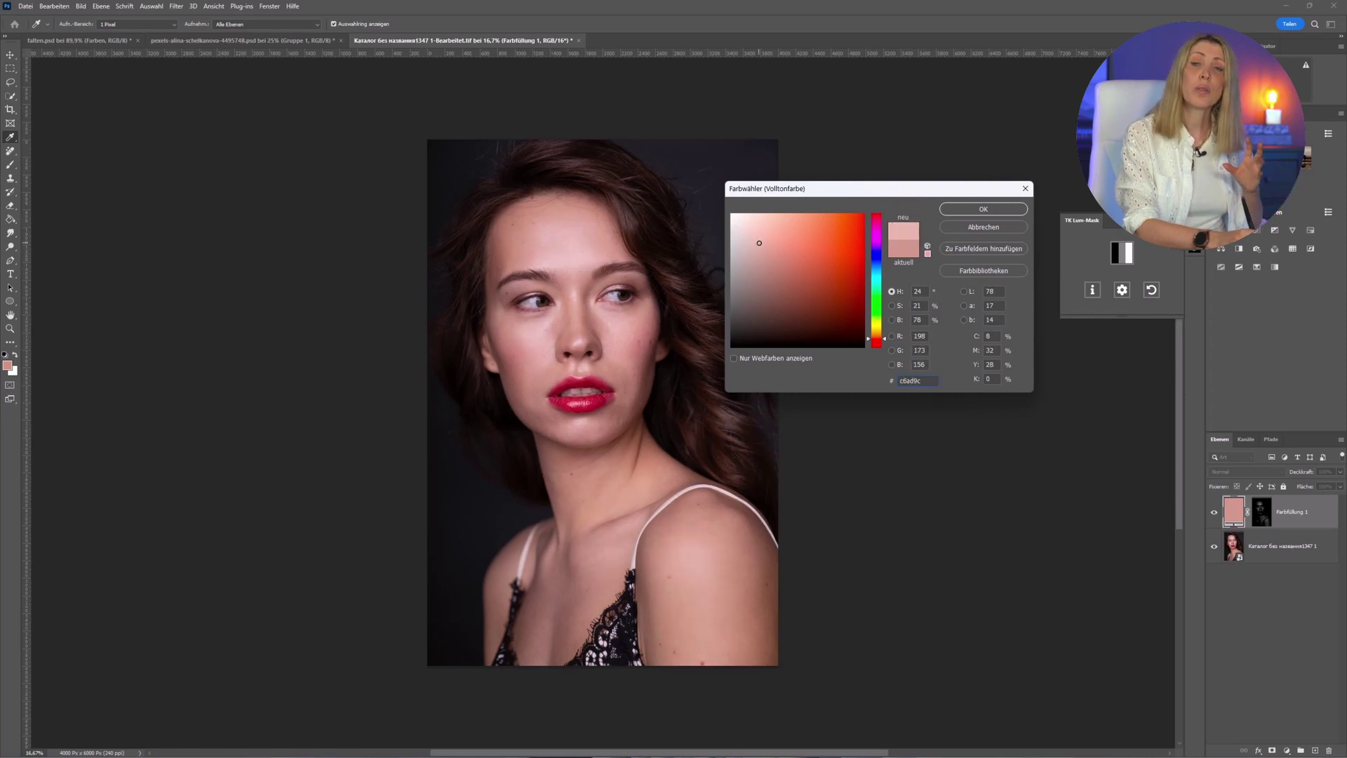
pyautogui.click(789, 250)
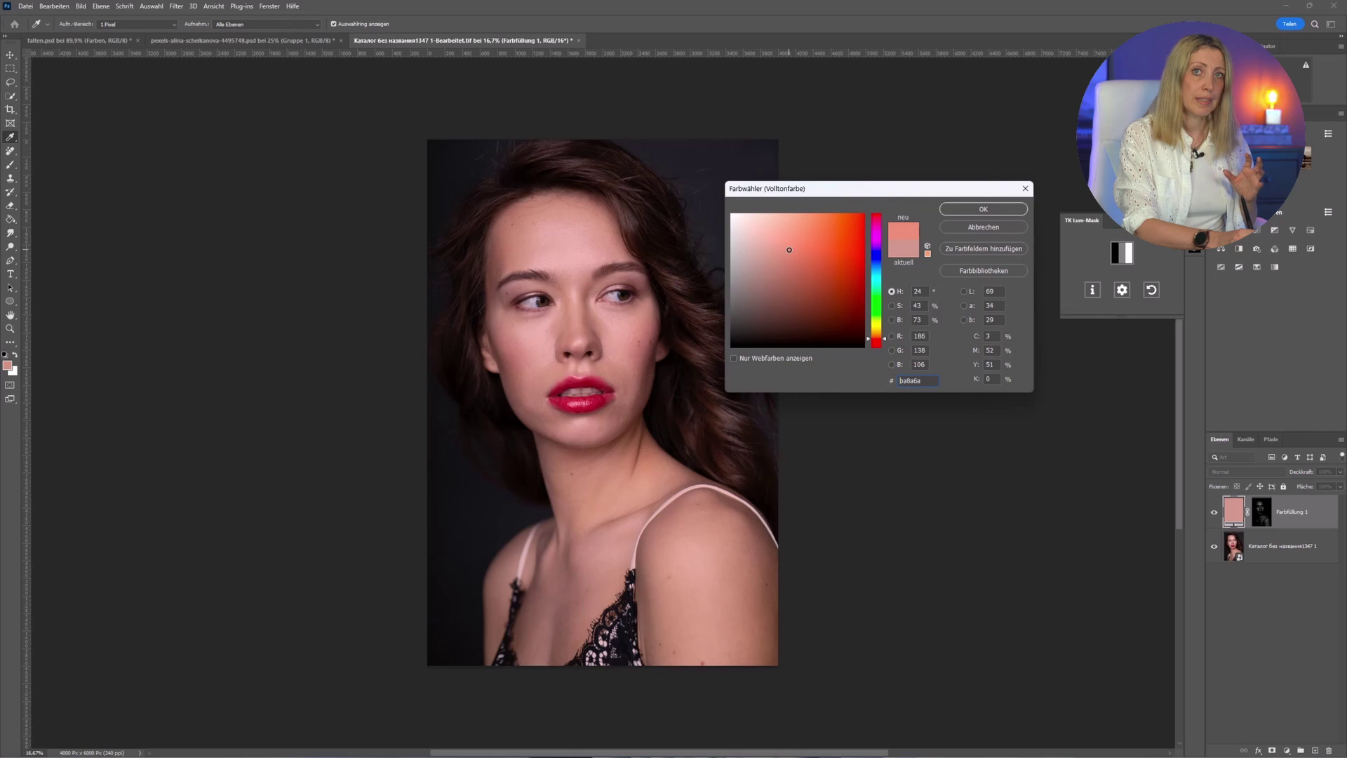
pyautogui.moveTo(790, 250); pyautogui.dragTo(821, 310)
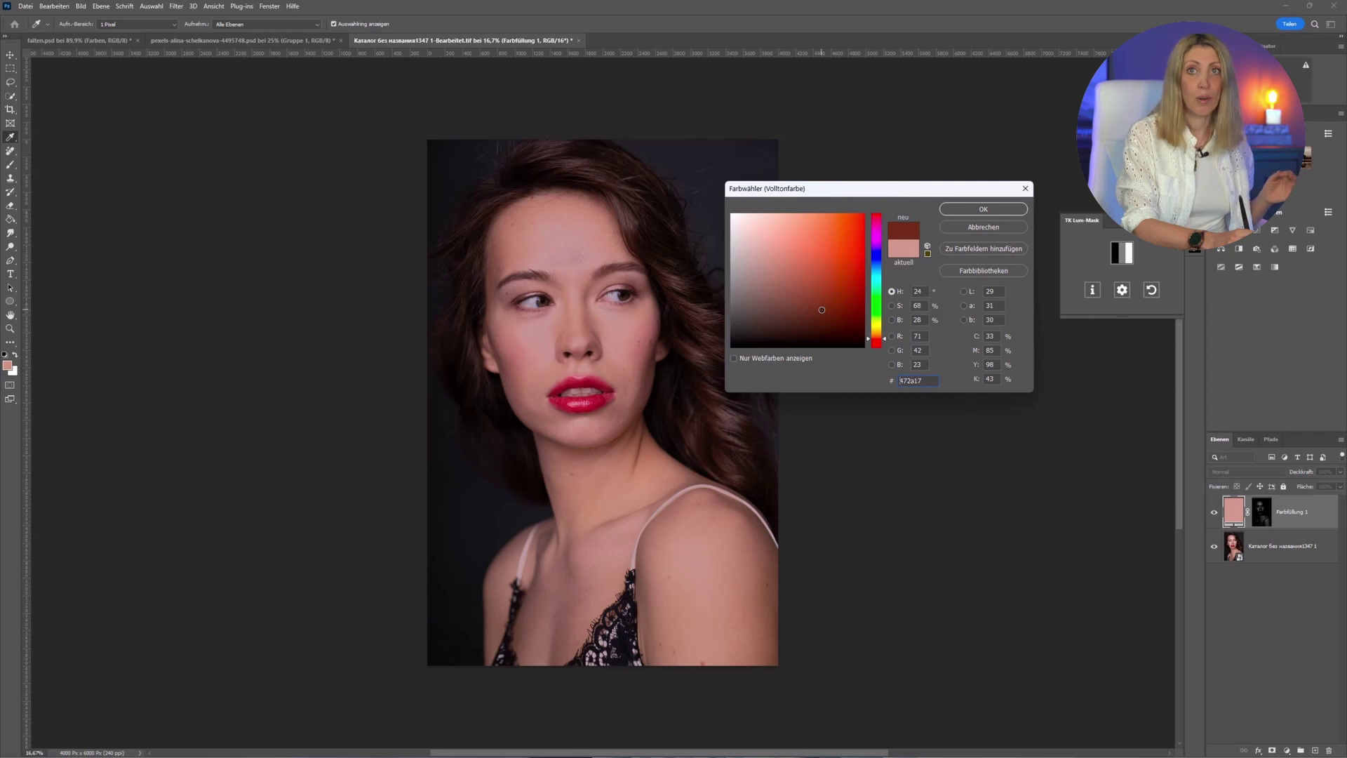
pyautogui.moveTo(822, 311); pyautogui.dragTo(807, 251)
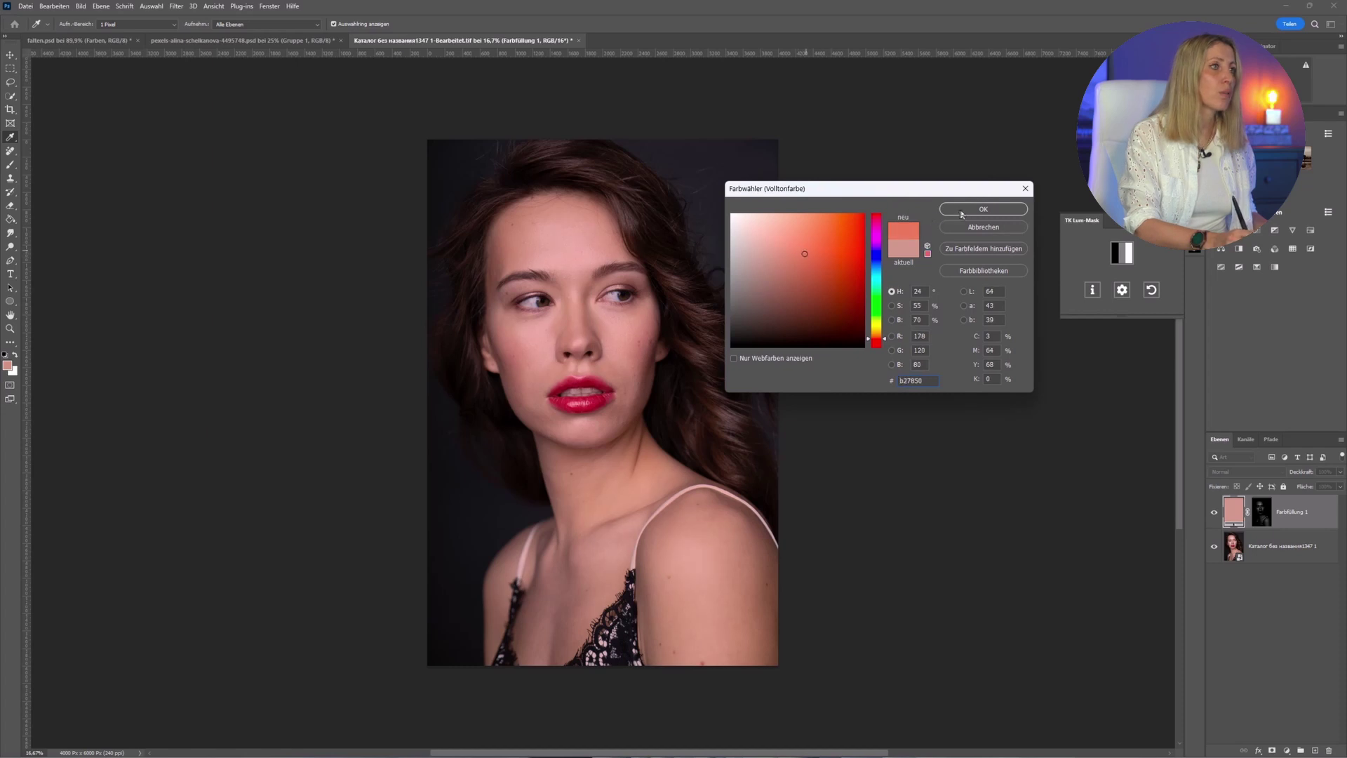
pyautogui.click(983, 209)
# Refine the fill colour to a lighter warm peach, toggling the layer to compare before and after.
pyautogui.click(1216, 514)
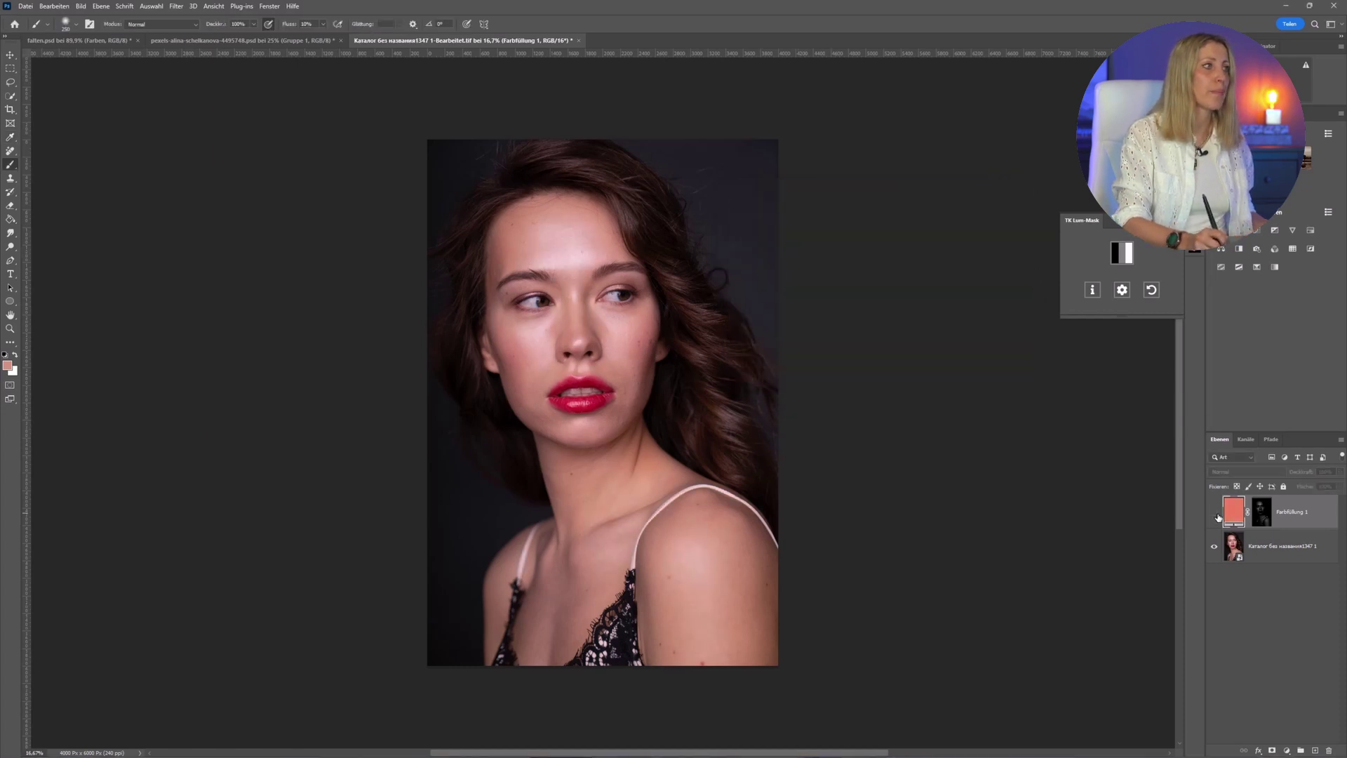
pyautogui.click(1216, 514)
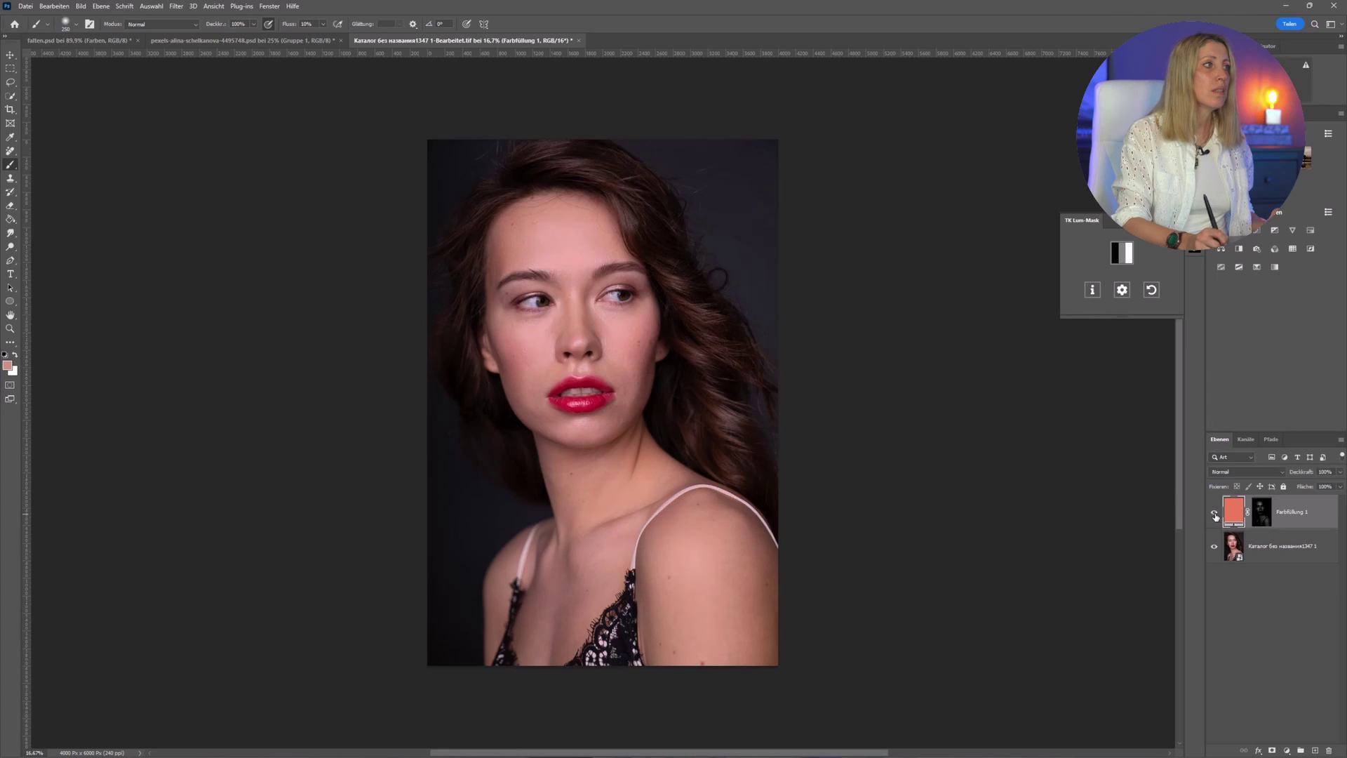
pyautogui.doubleClick(1236, 510)
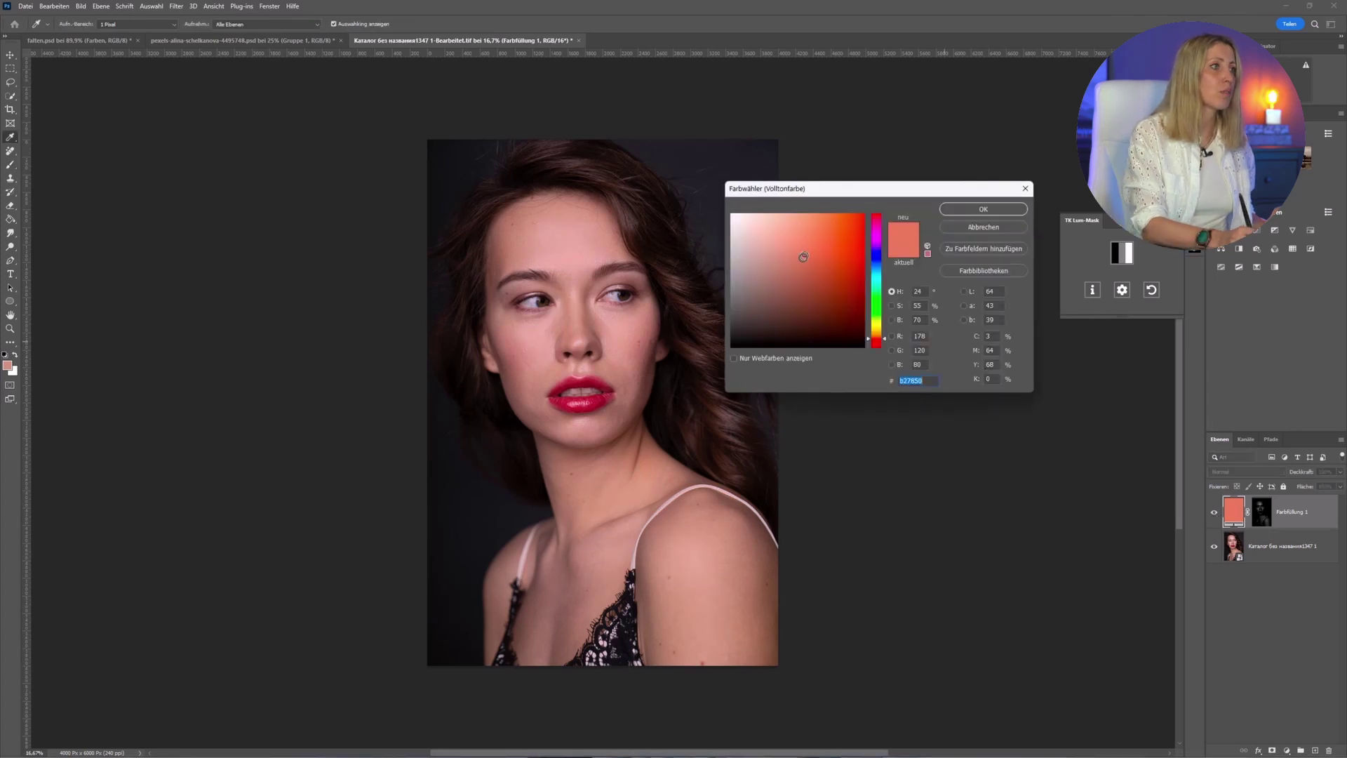
pyautogui.click(962, 211)
pyautogui.press('b')
pyautogui.click(1216, 515)
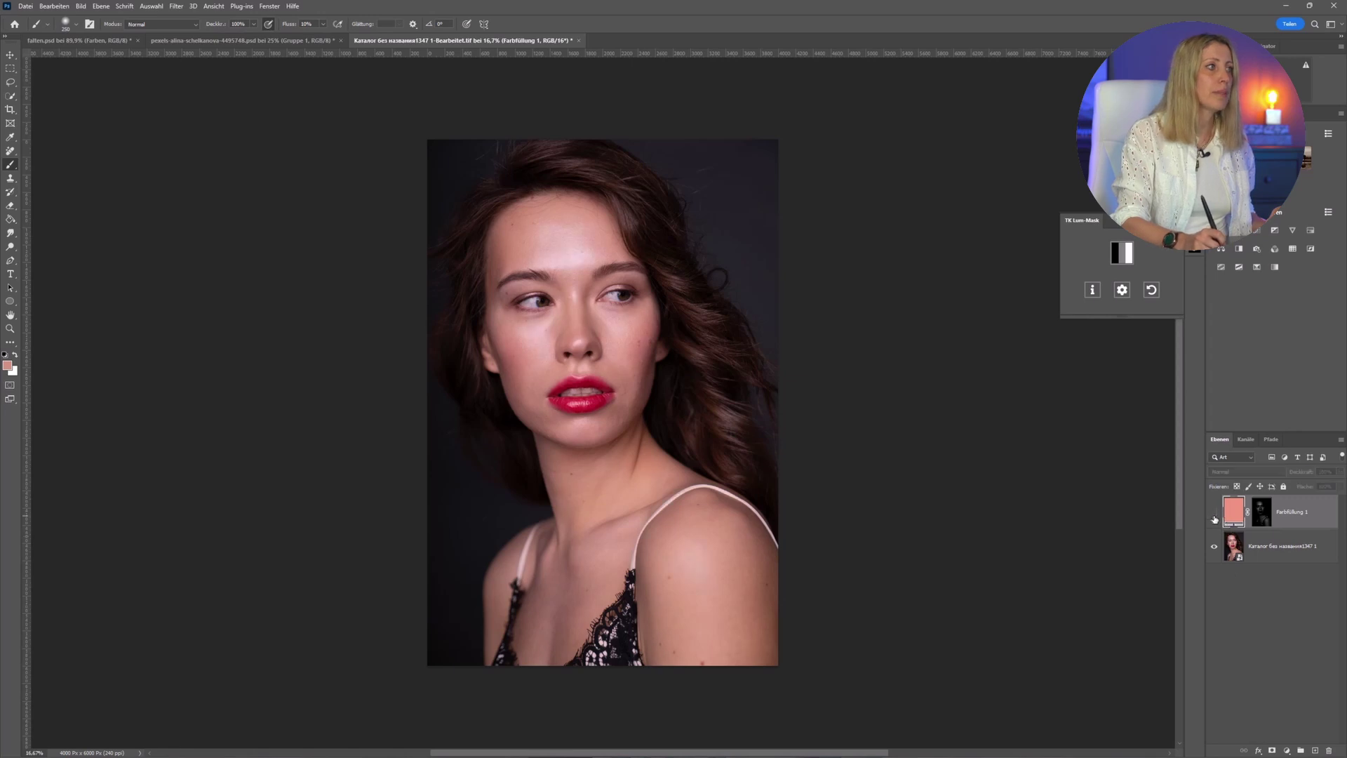
pyautogui.click(1216, 513)
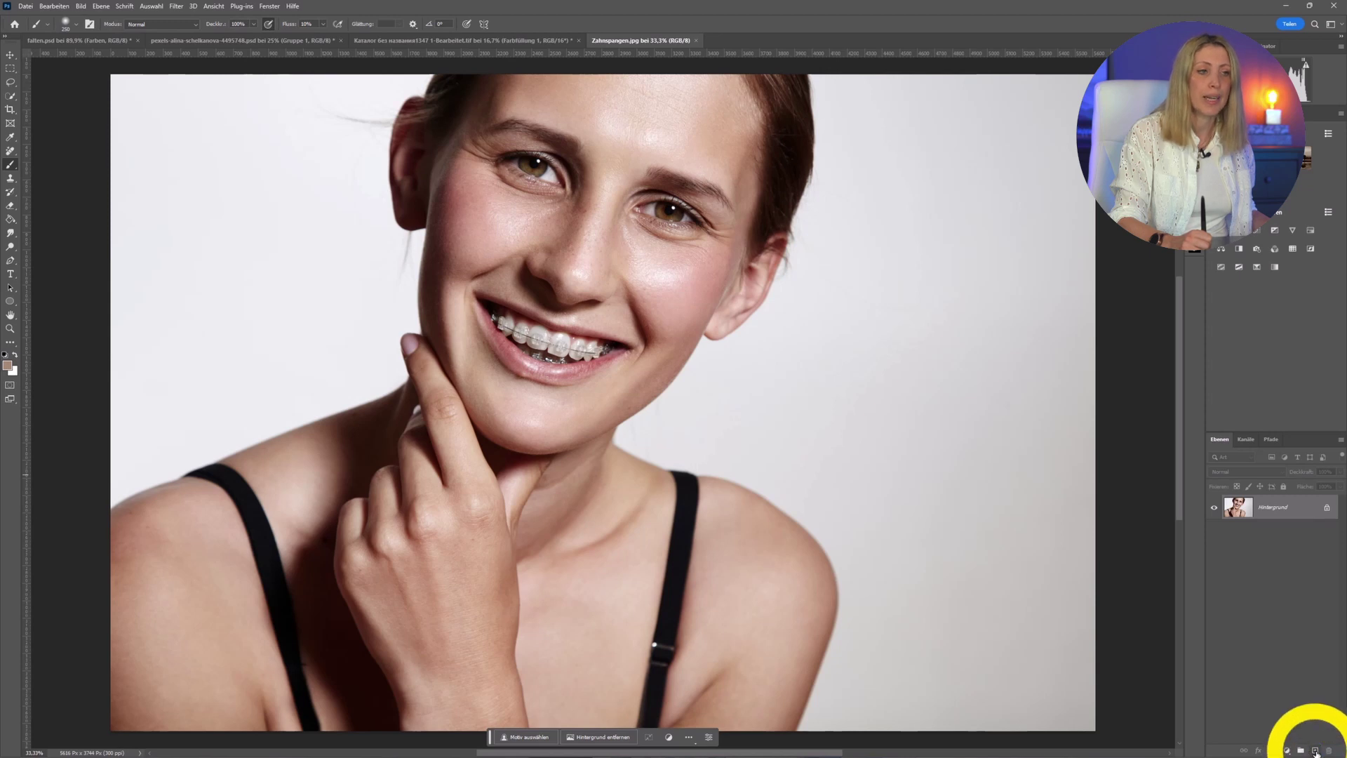
# On a new empty layer, use the Remove tool at size 250 to erase the right shoulder strap and marks.
pyautogui.click(1314, 751)
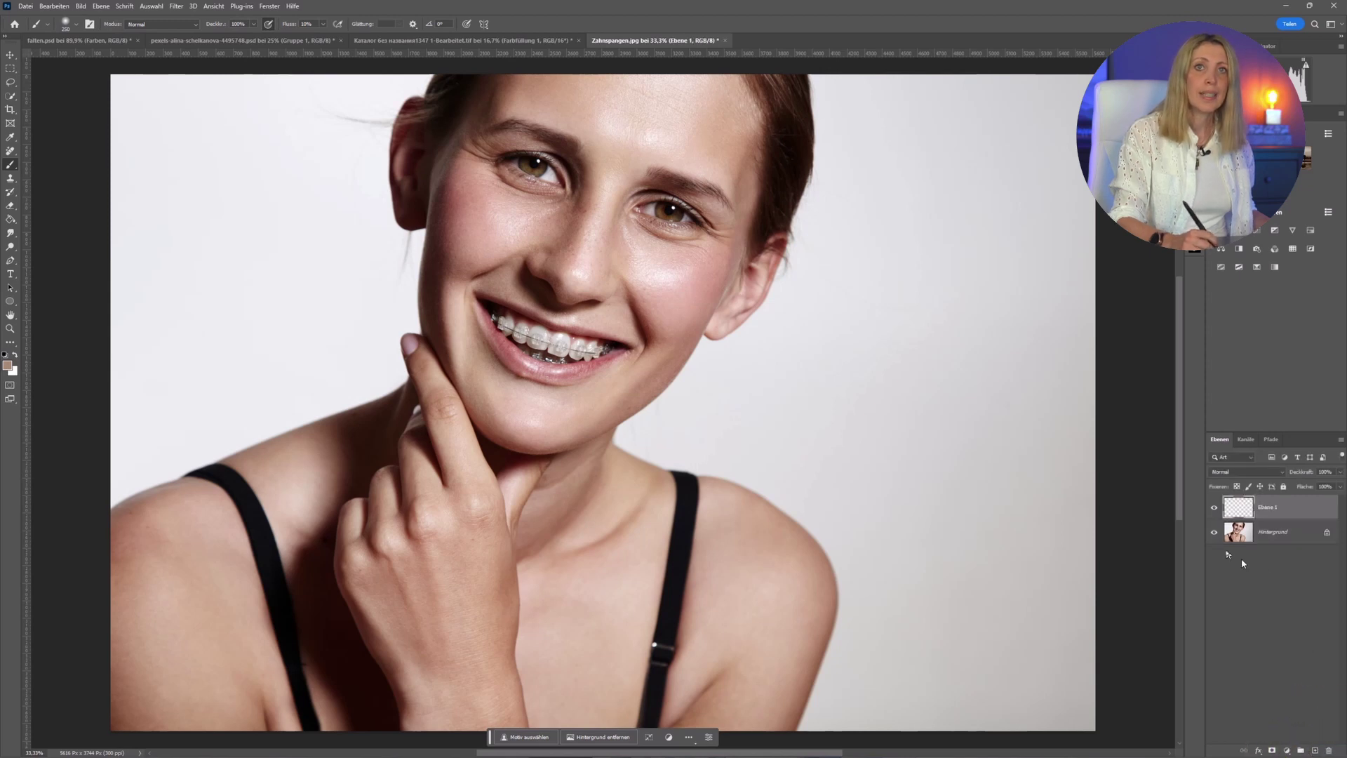
pyautogui.press('j')
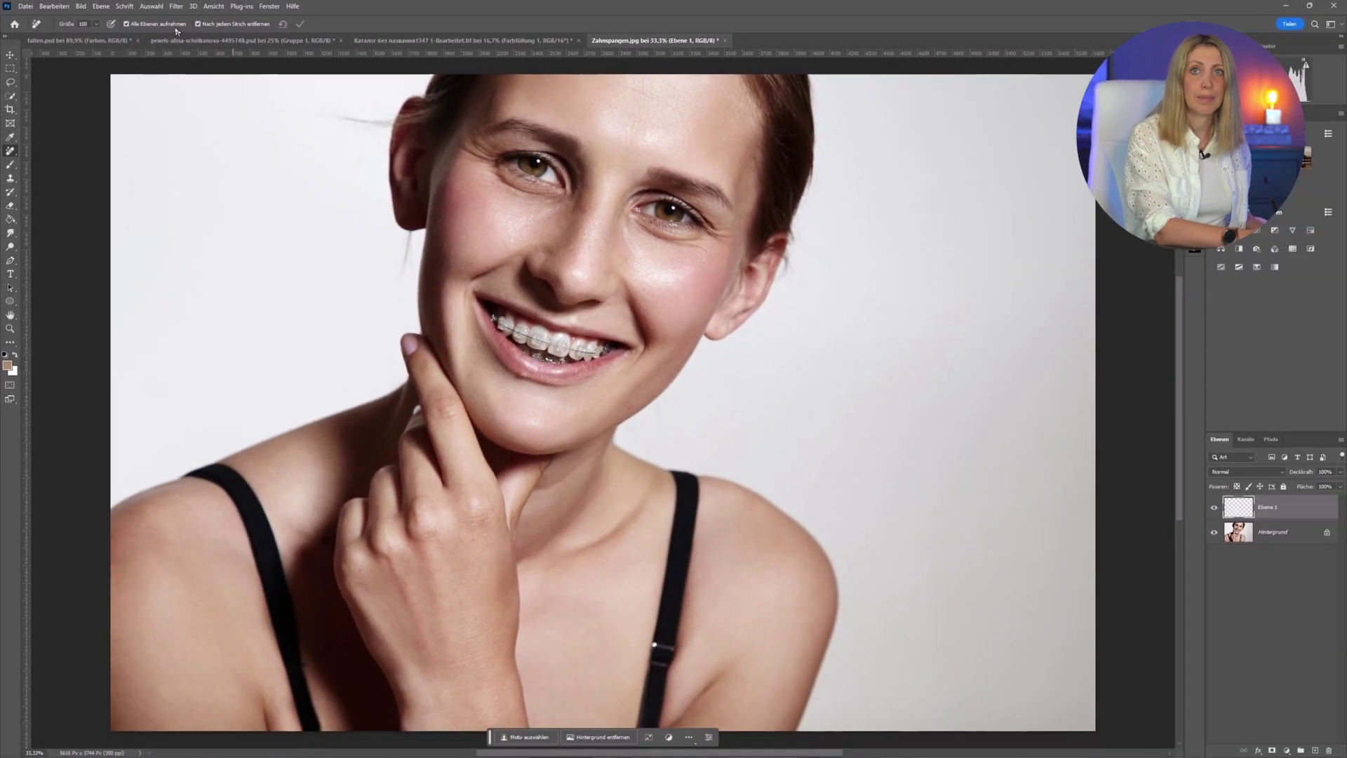
pyautogui.press(']')
pyautogui.press(']')
pyautogui.press(']')
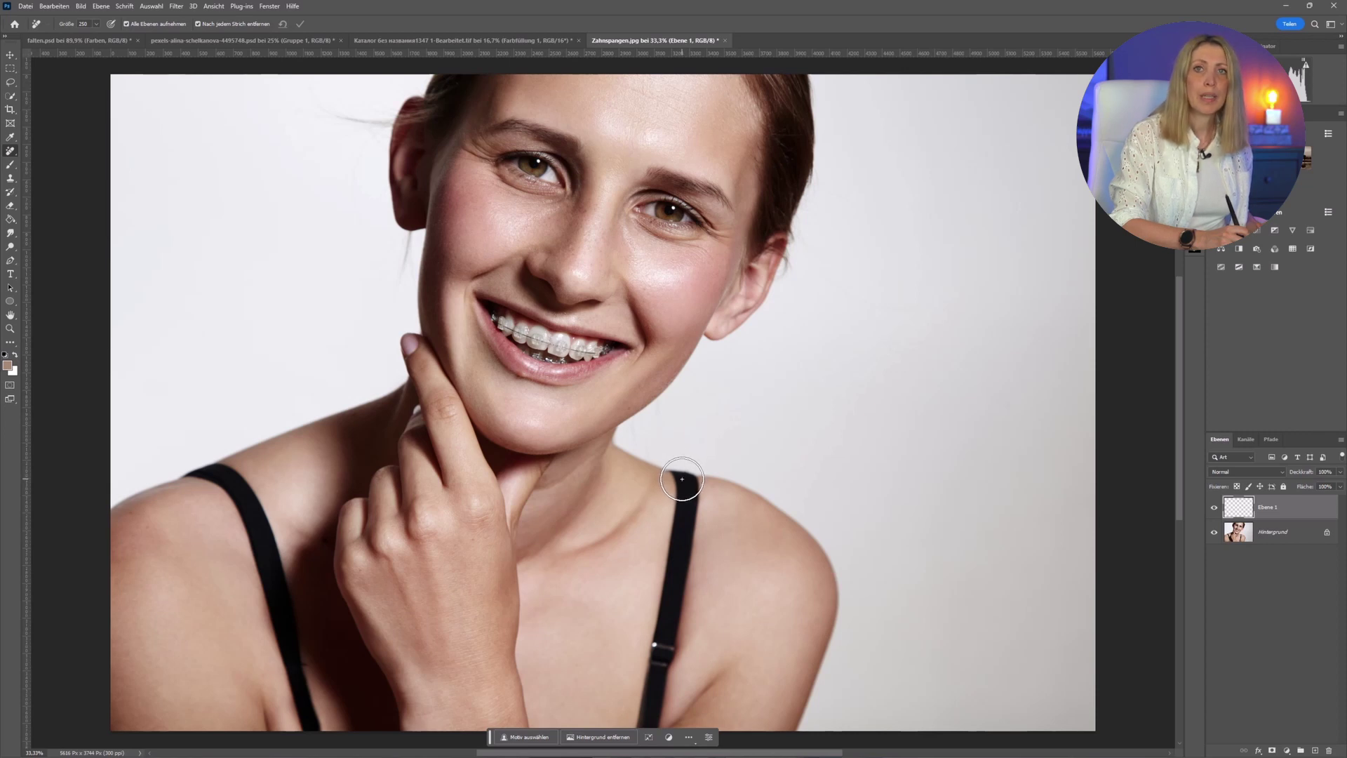
pyautogui.moveTo(682, 479); pyautogui.dragTo(648, 718)
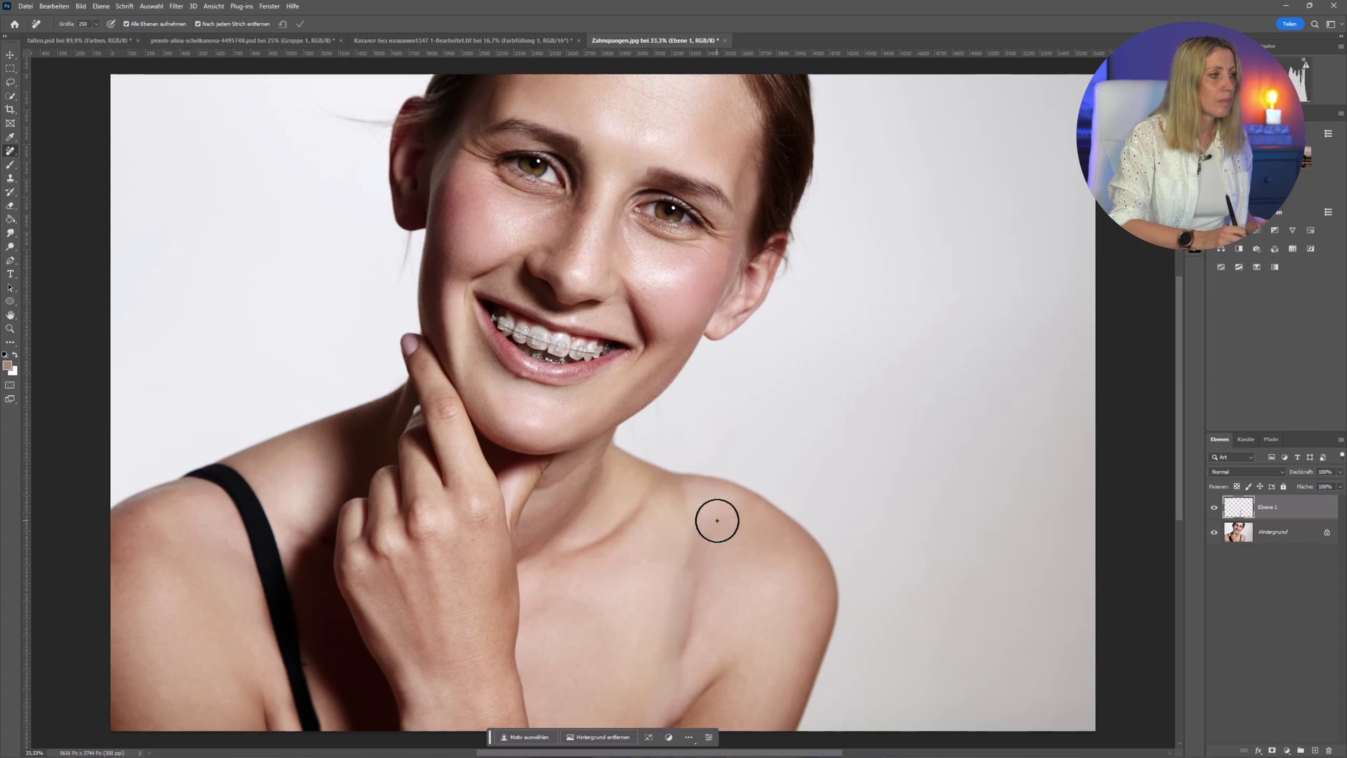
pyautogui.press('[')
pyautogui.press('[')
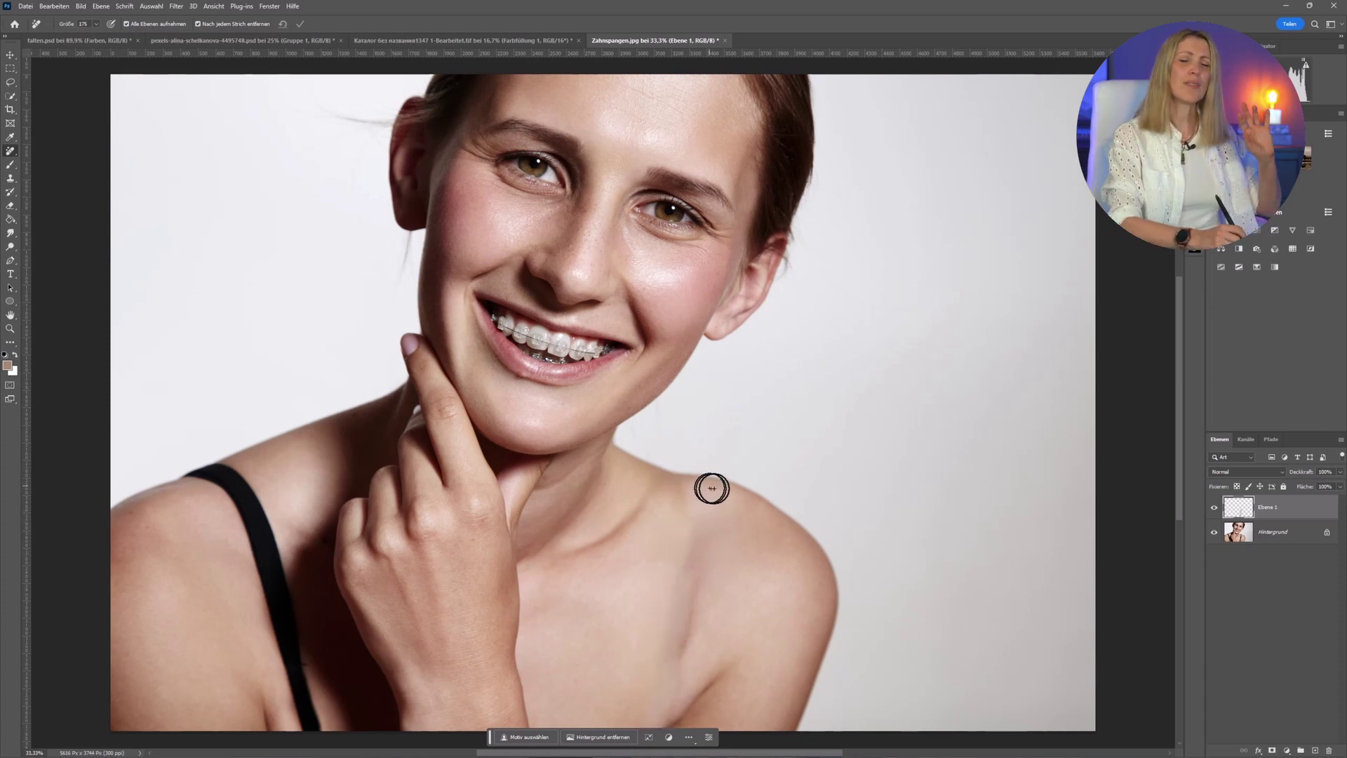
pyautogui.moveTo(703, 537); pyautogui.dragTo(668, 698)
pyautogui.press('[')
pyautogui.press('[')
pyautogui.press('[')
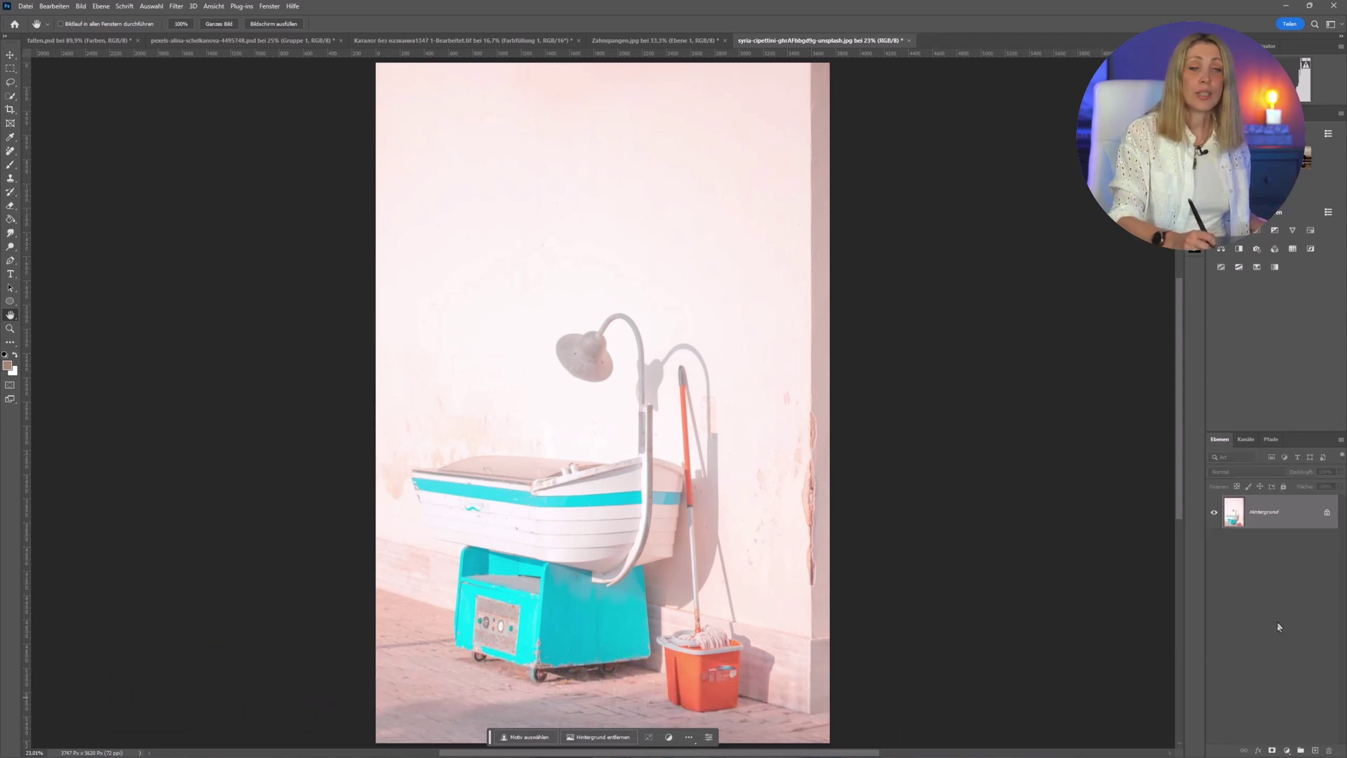
# On a new empty layer, paint out the mop pole, mop head and orange bucket, cleaning leftovers by the wall.
pyautogui.click(1315, 751)
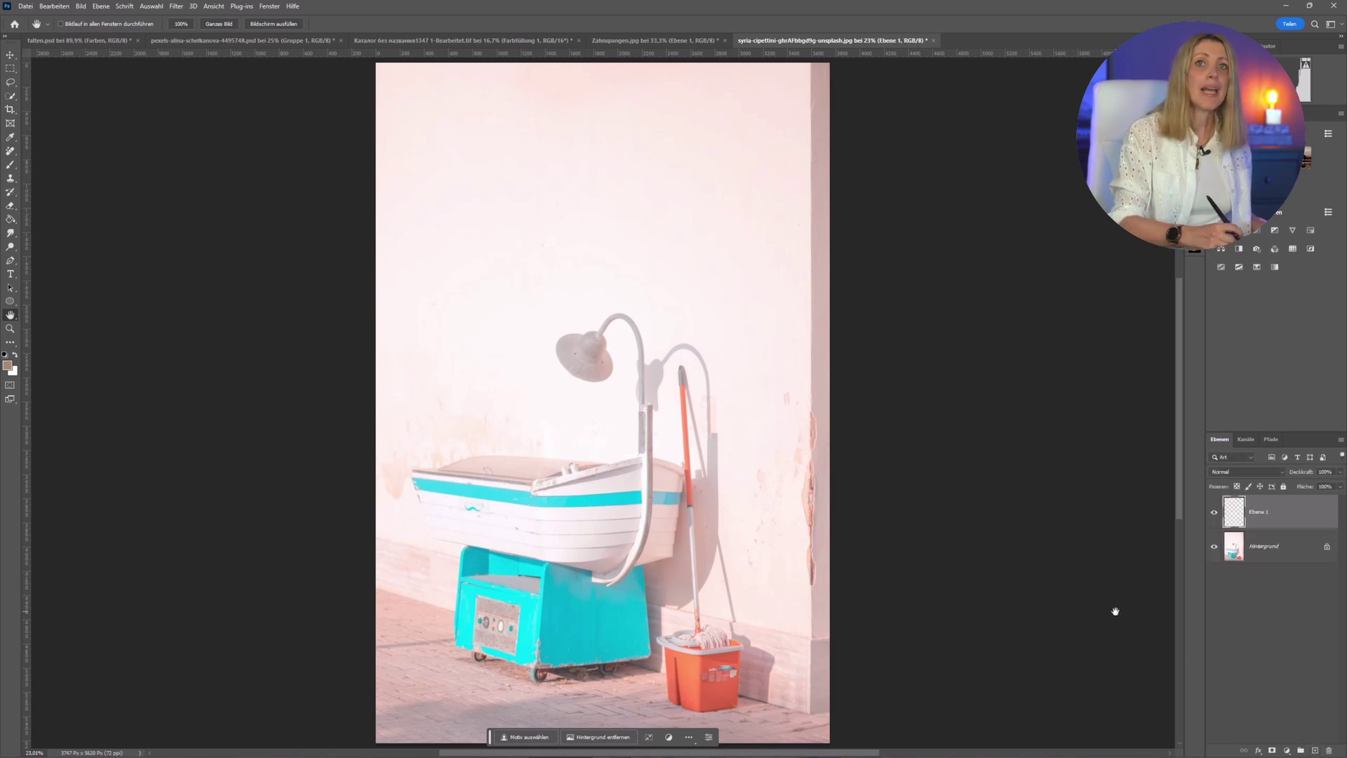
pyautogui.click(11, 151)
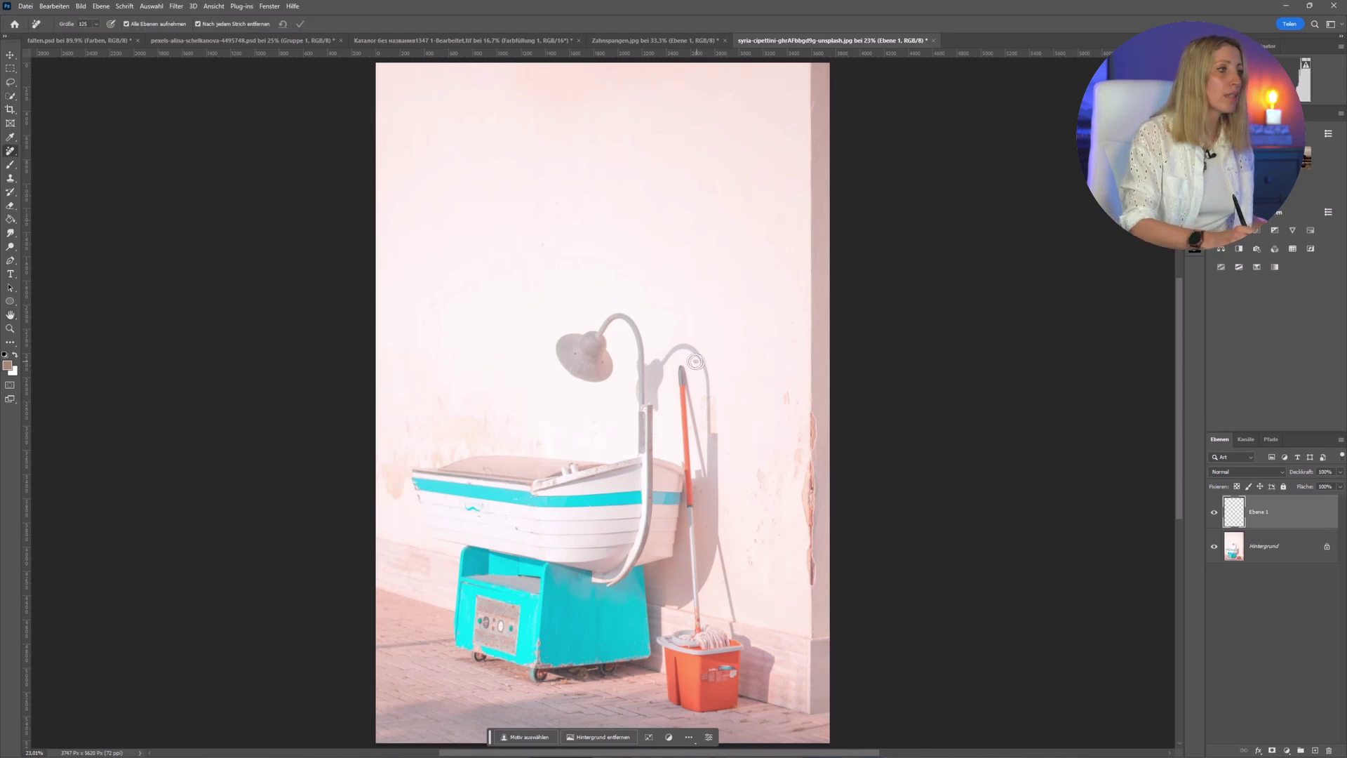
pyautogui.moveTo(683, 382); pyautogui.dragTo(688, 429)
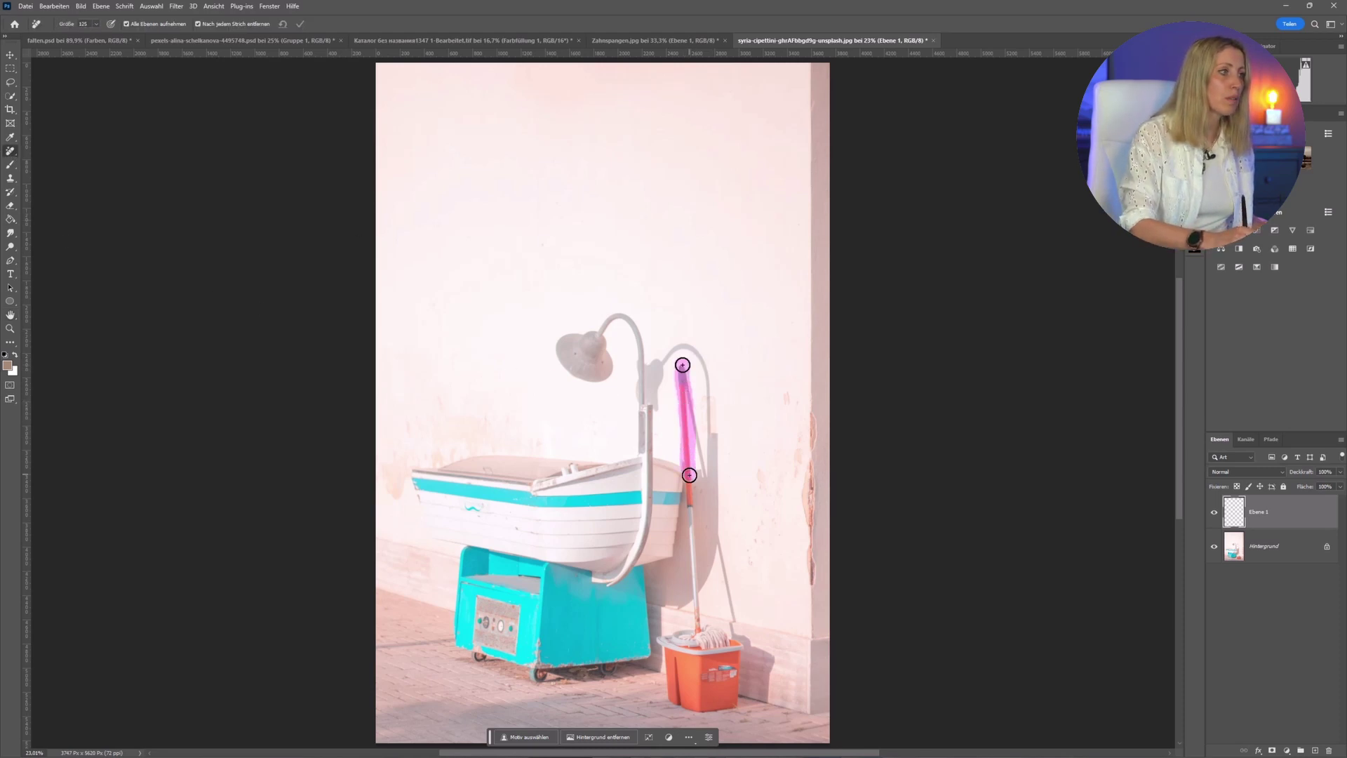
pyautogui.moveTo(689, 474); pyautogui.dragTo(696, 587)
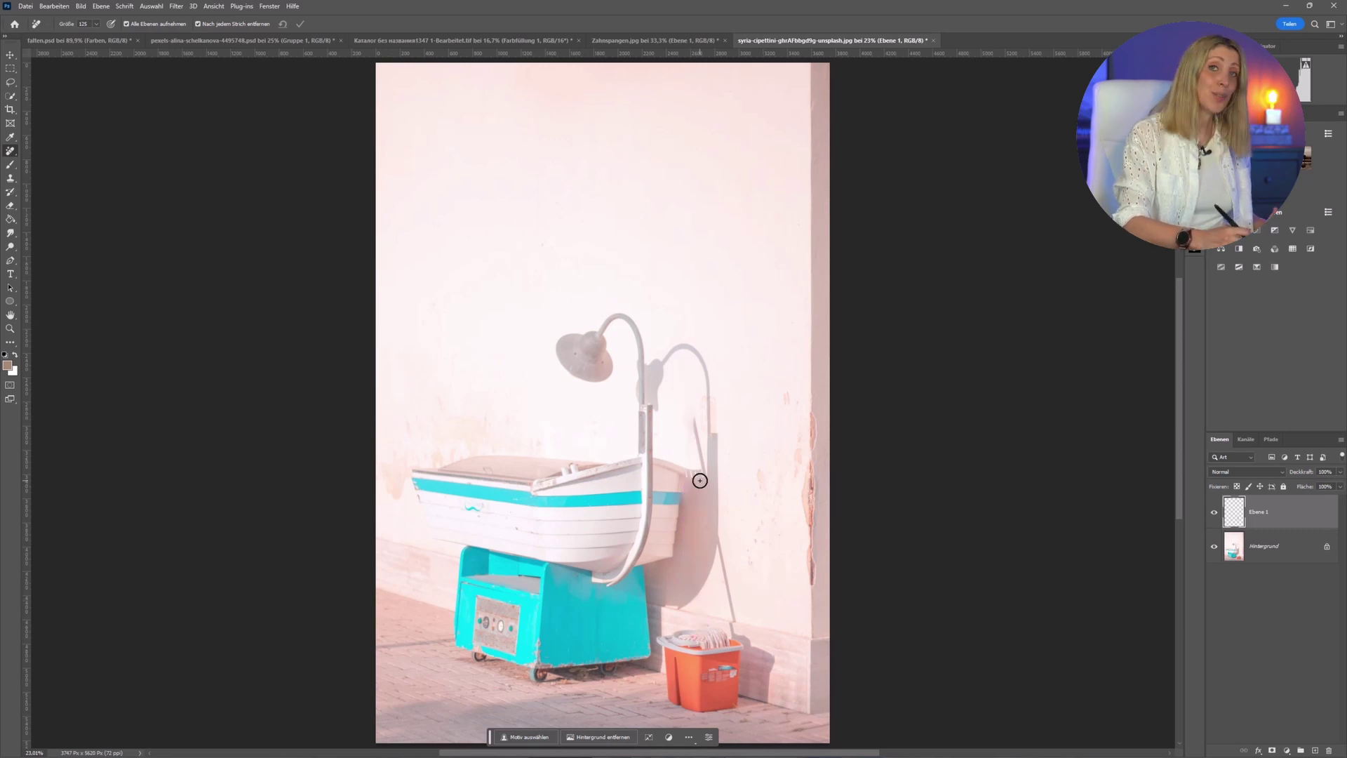
pyautogui.moveTo(691, 416); pyautogui.dragTo(731, 605)
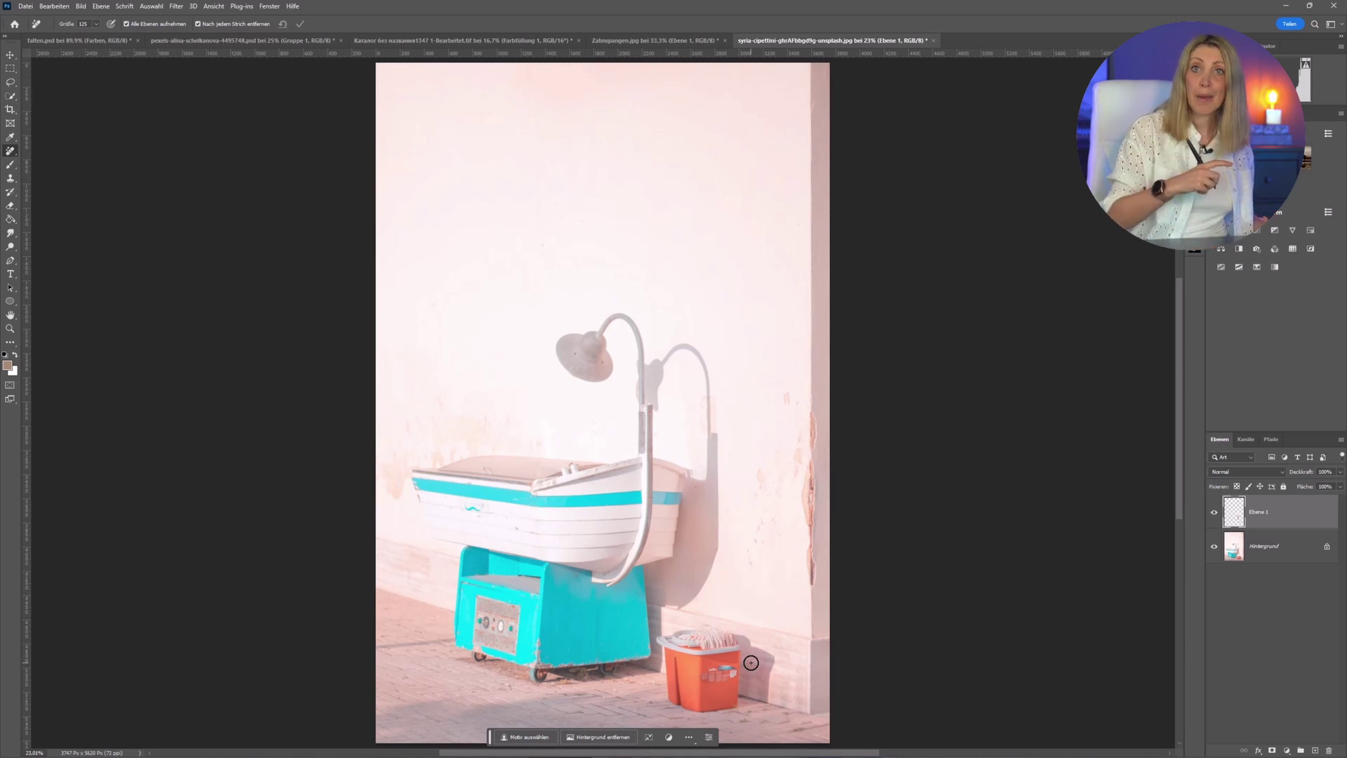
pyautogui.press(']')
pyautogui.moveTo(706, 635)
pyautogui.mouseDown()
pyautogui.moveTo(663, 642)
pyautogui.moveTo(668, 688)
pyautogui.moveTo(758, 698)
pyautogui.moveTo(772, 660)
pyautogui.moveTo(736, 635)
pyautogui.moveTo(695, 647)
pyautogui.moveTo(684, 691)
pyautogui.moveTo(742, 675)
pyautogui.mouseUp()
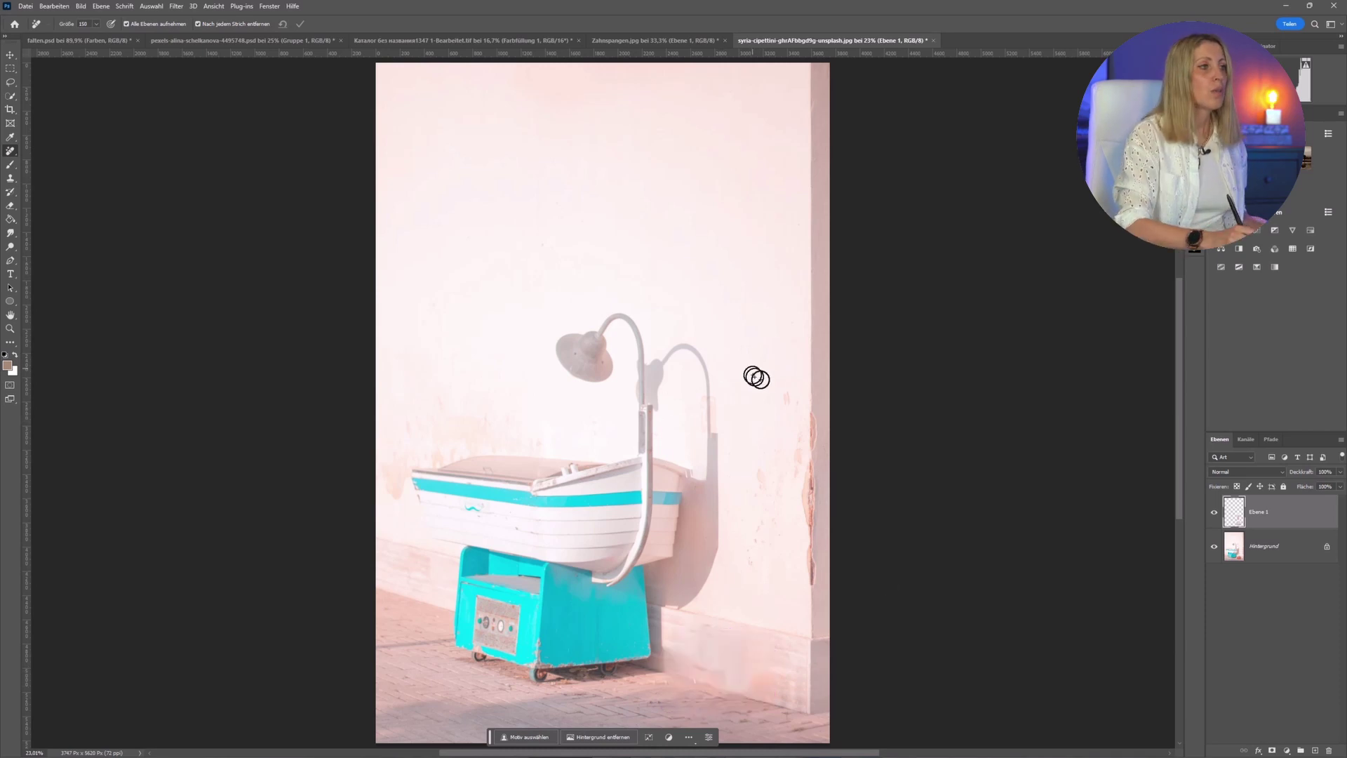
pyautogui.press(']')
pyautogui.press(']')
pyautogui.moveTo(812, 378)
pyautogui.mouseDown()
pyautogui.moveTo(812, 362)
pyautogui.moveTo(808, 618)
pyautogui.mouseUp()
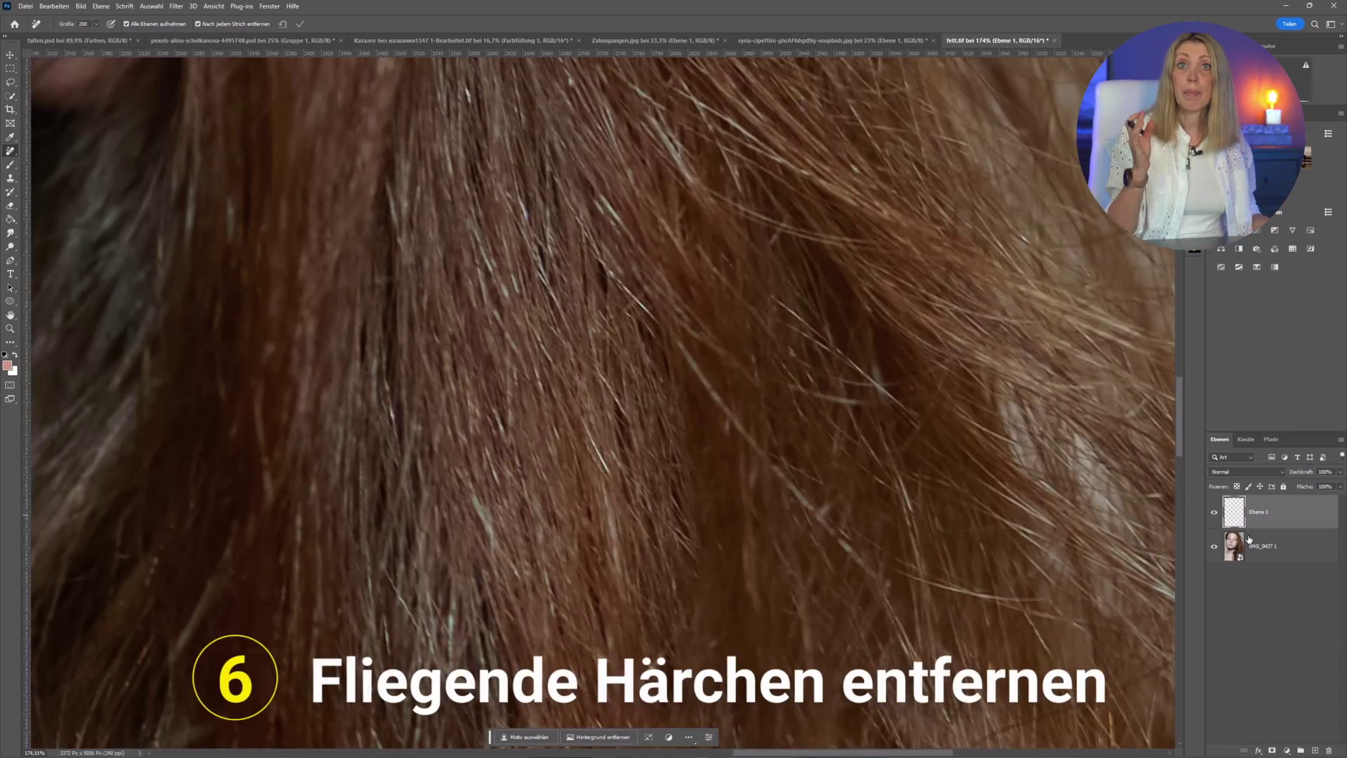
pyautogui.moveTo(1242, 541)
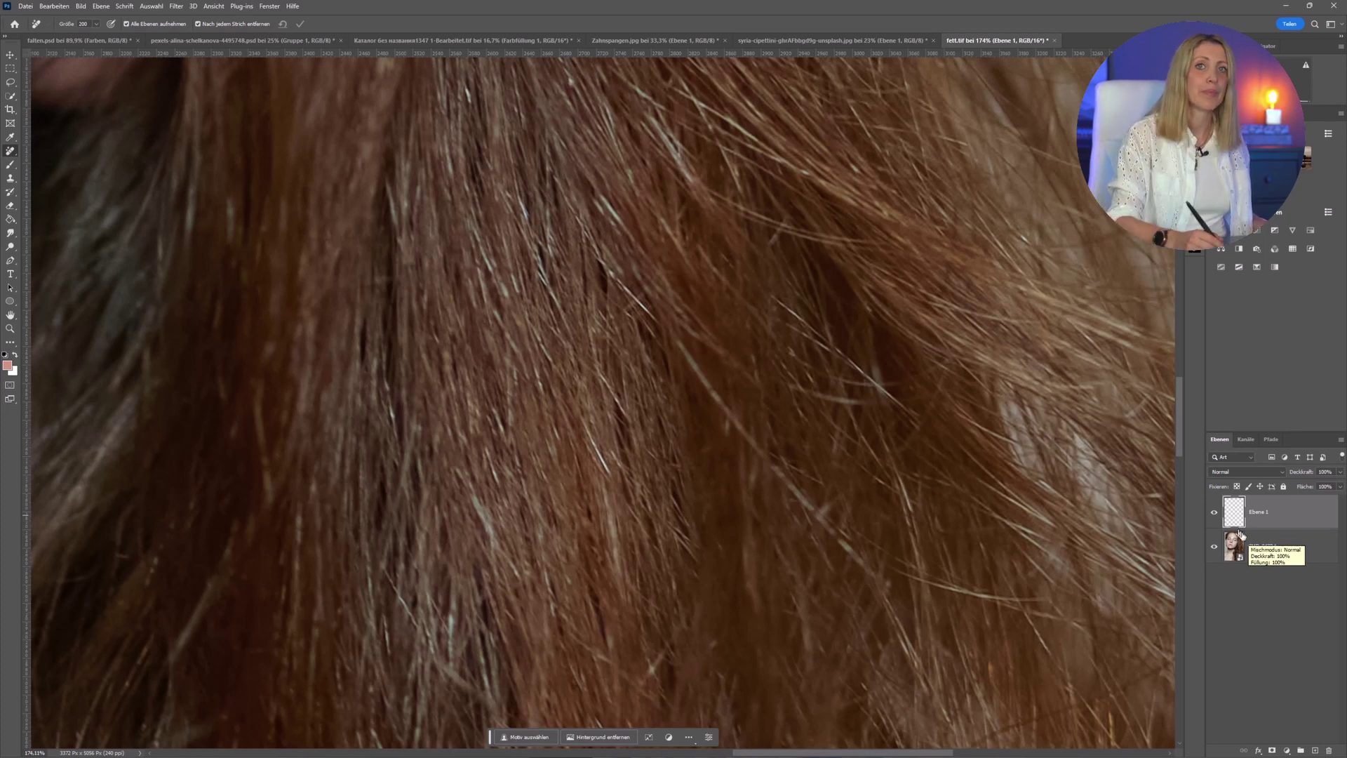
# Shrink the Remove brush to about 20 and paint out three stray light hairs.
pyautogui.press('[')
pyautogui.press('[')
pyautogui.press('[')
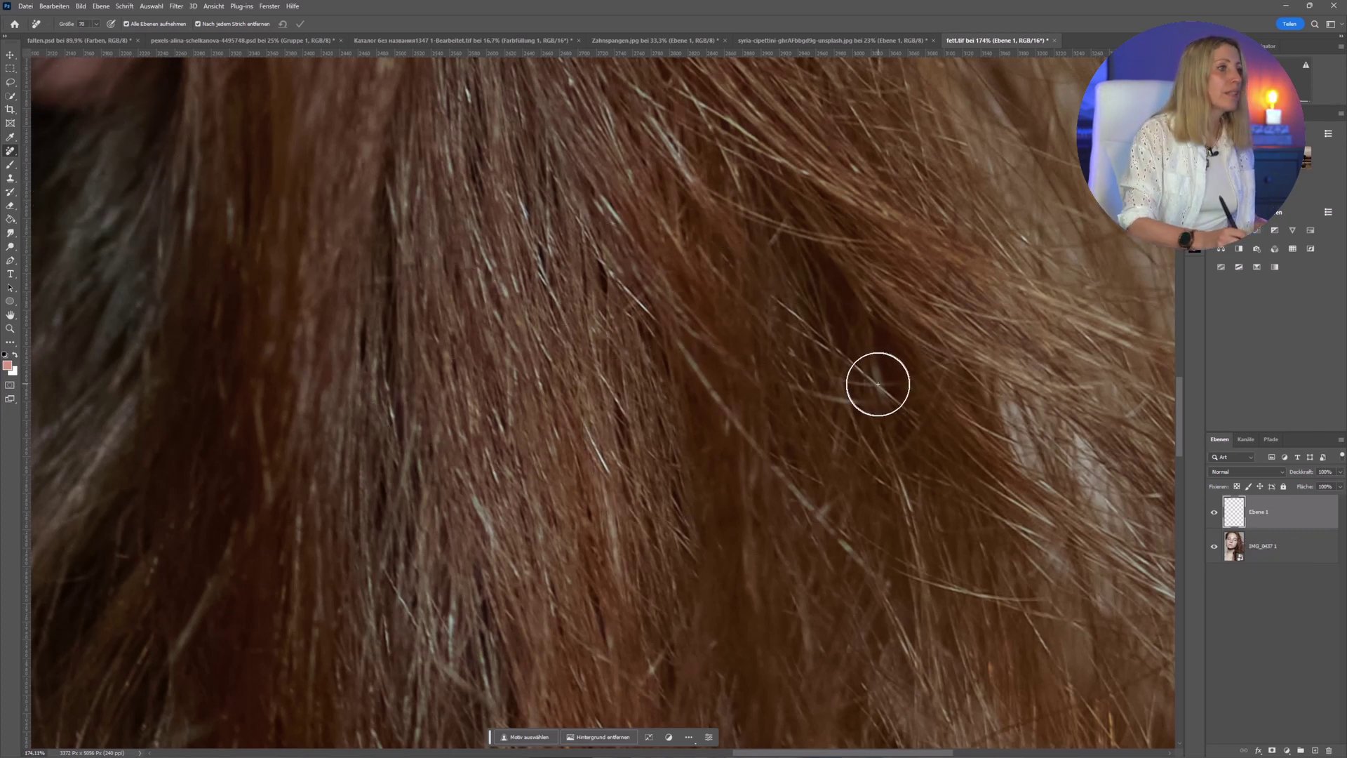
pyautogui.press('[')
pyautogui.press('[')
pyautogui.press('[')
pyautogui.press('[')
pyautogui.press('[')
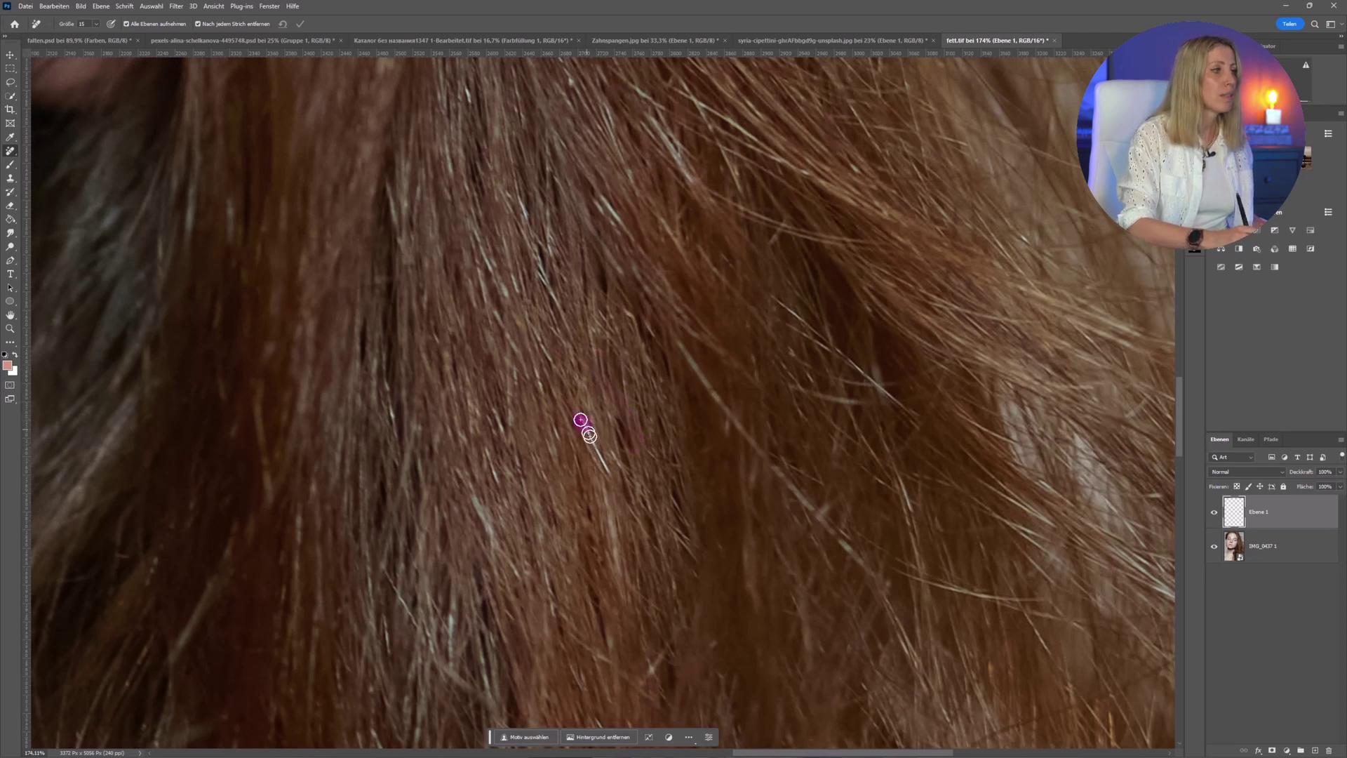
pyautogui.moveTo(581, 420); pyautogui.dragTo(623, 511)
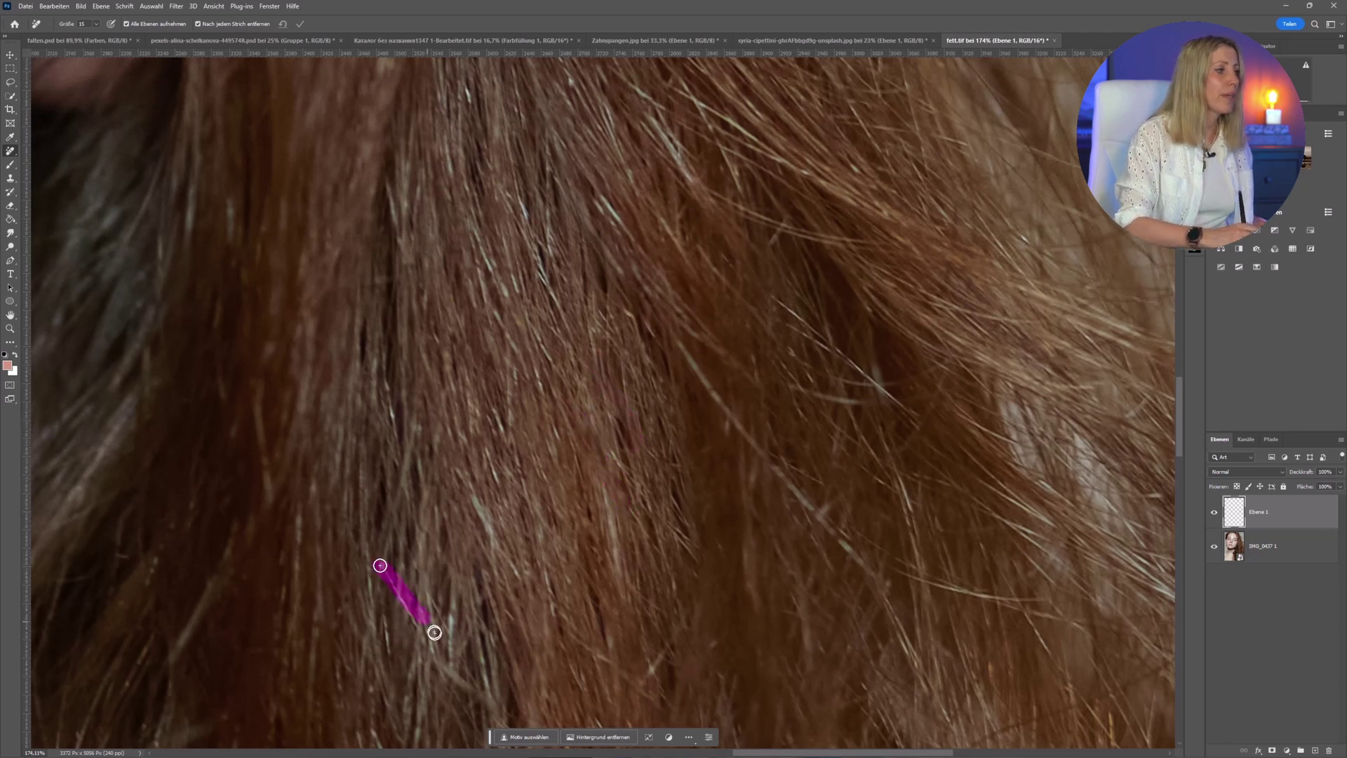
pyautogui.moveTo(408, 603); pyautogui.dragTo(431, 652)
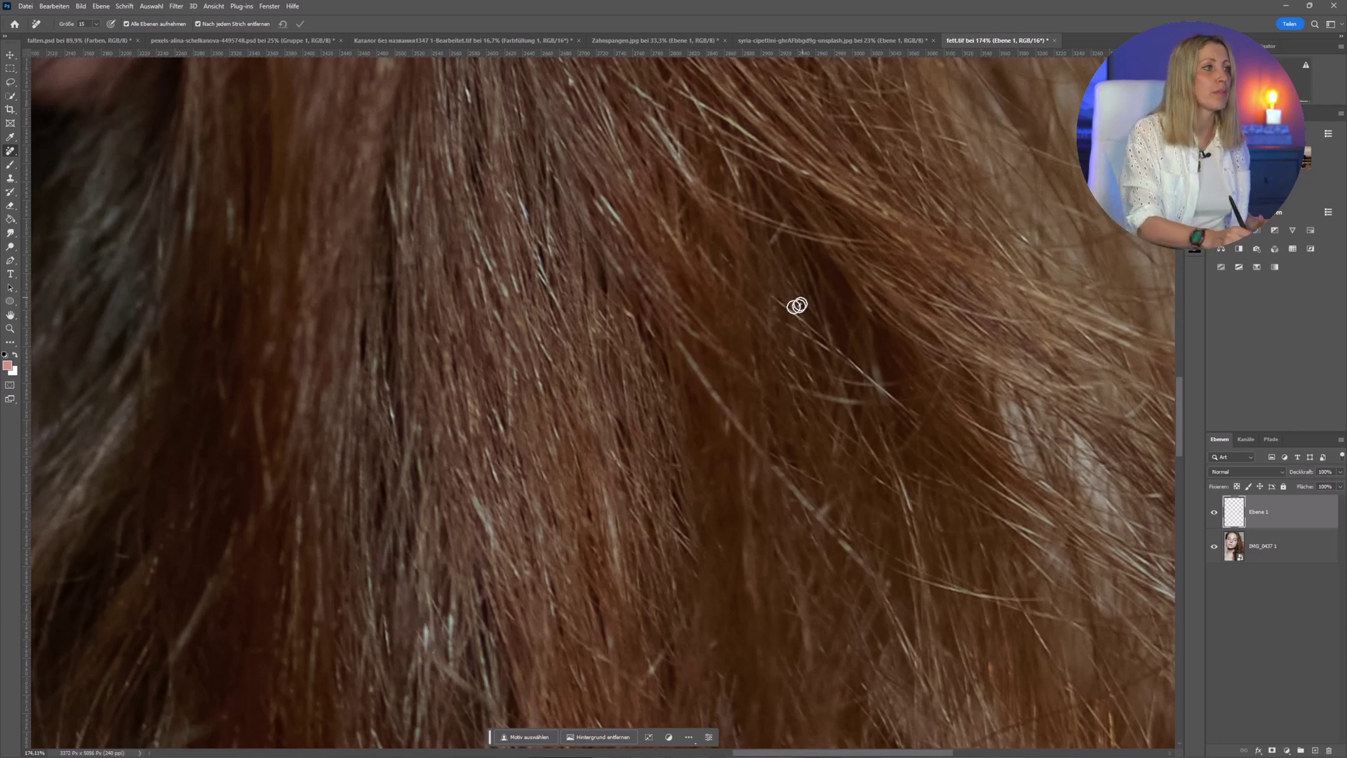
pyautogui.moveTo(778, 296); pyautogui.dragTo(833, 355)
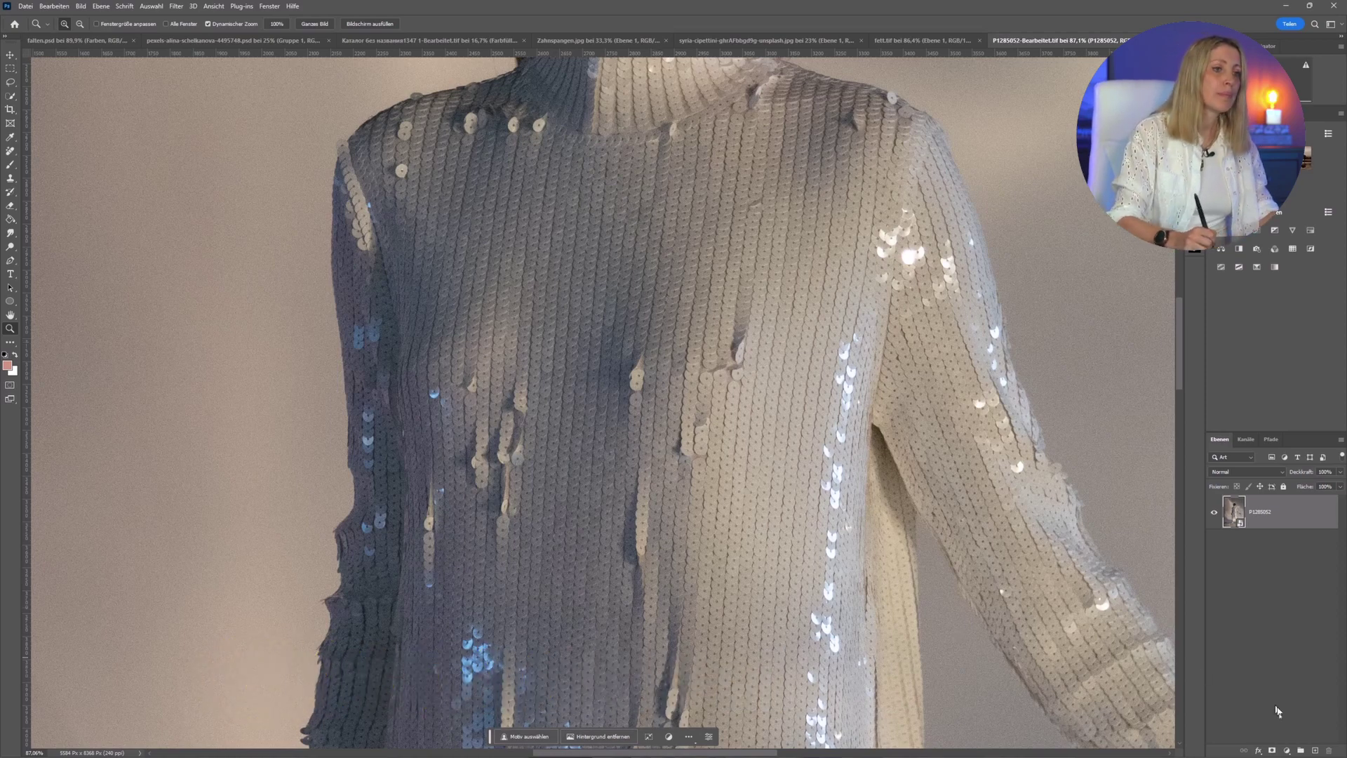
# On a new empty layer, remove sequin flaws at the collar, the shoulder seam and a bright shoulder streak.
pyautogui.click(1314, 749)
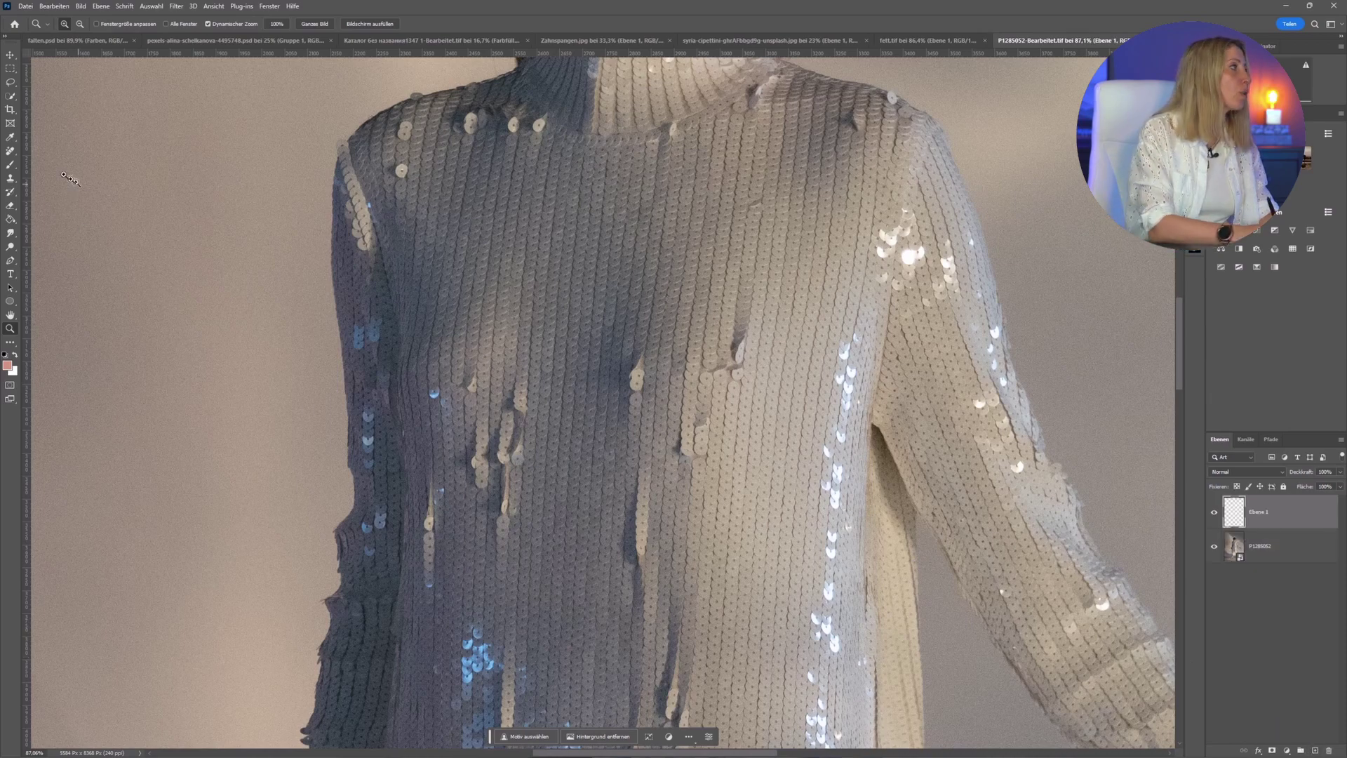
pyautogui.press('j')
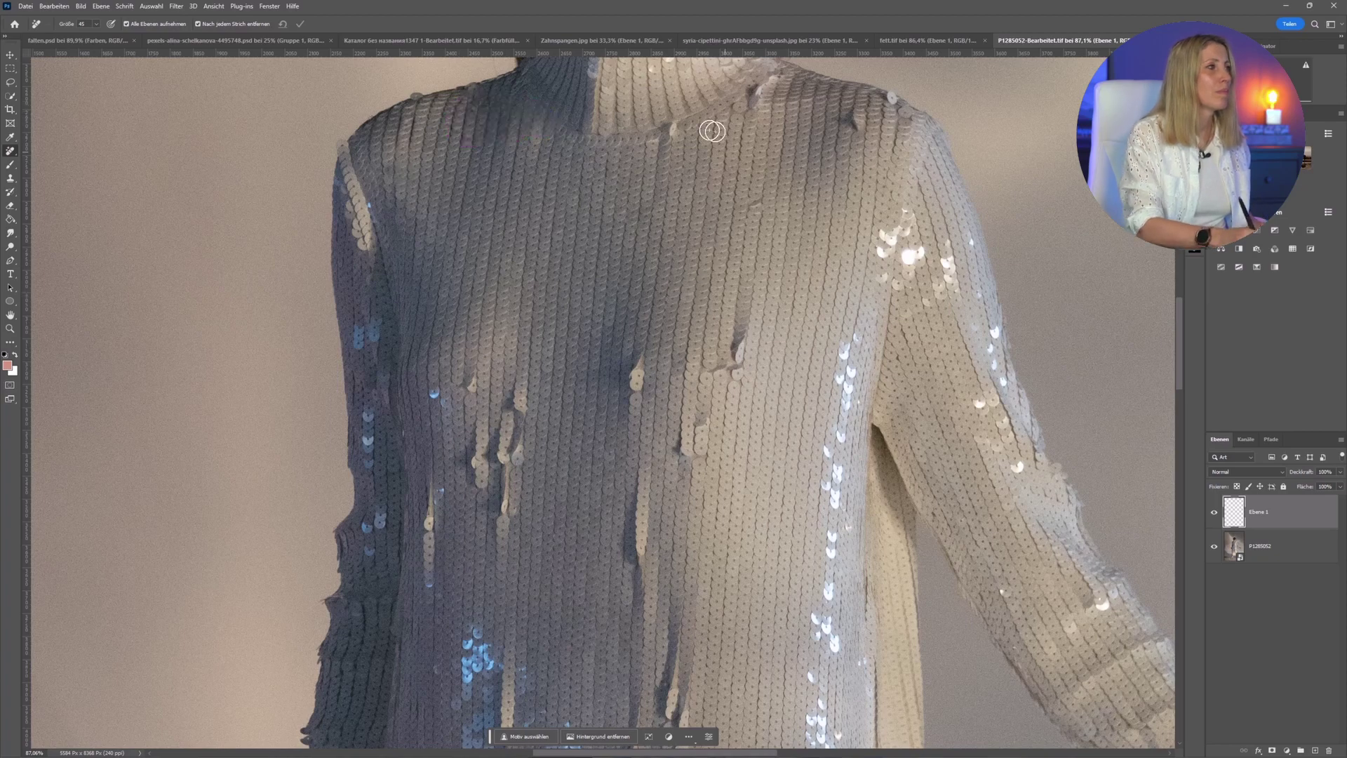
pyautogui.moveTo(684, 125); pyautogui.dragTo(646, 157)
pyautogui.moveTo(779, 75); pyautogui.dragTo(783, 72)
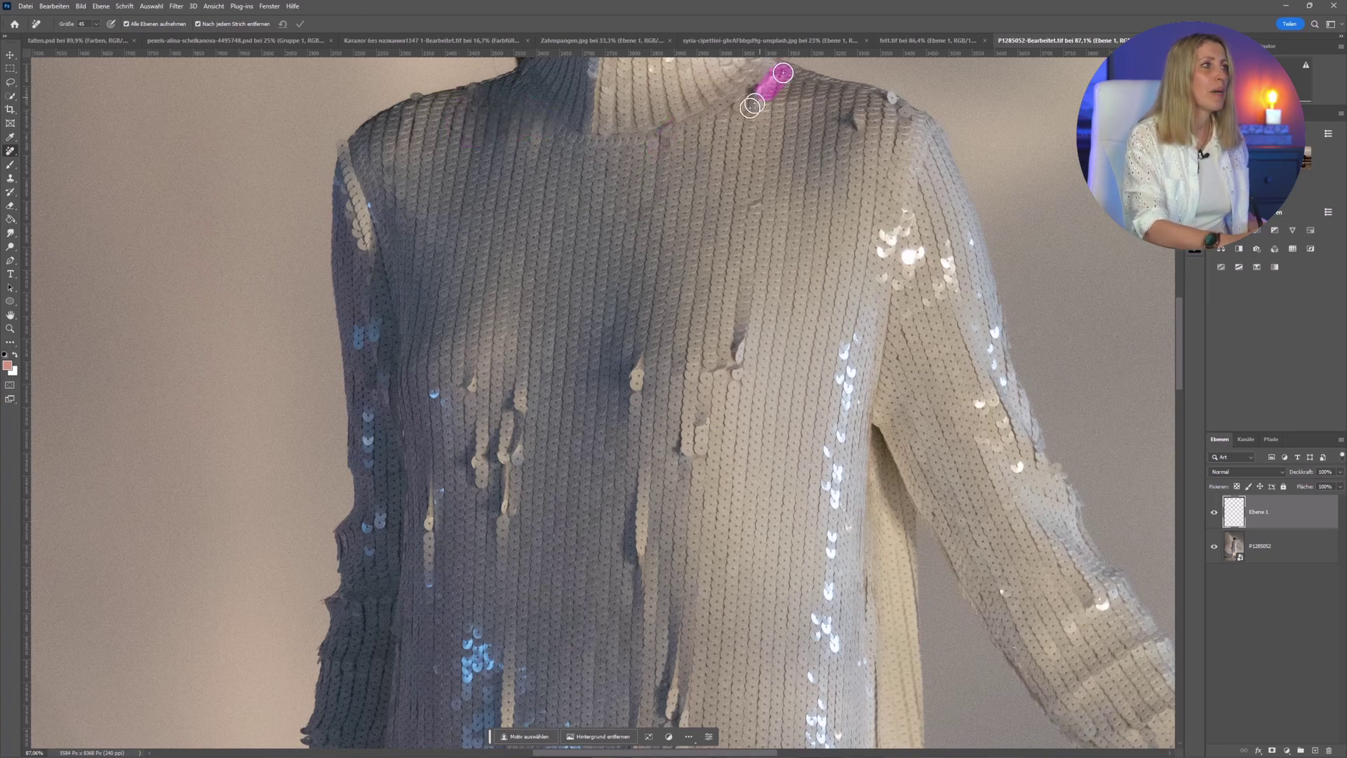
pyautogui.moveTo(854, 111); pyautogui.dragTo(854, 204)
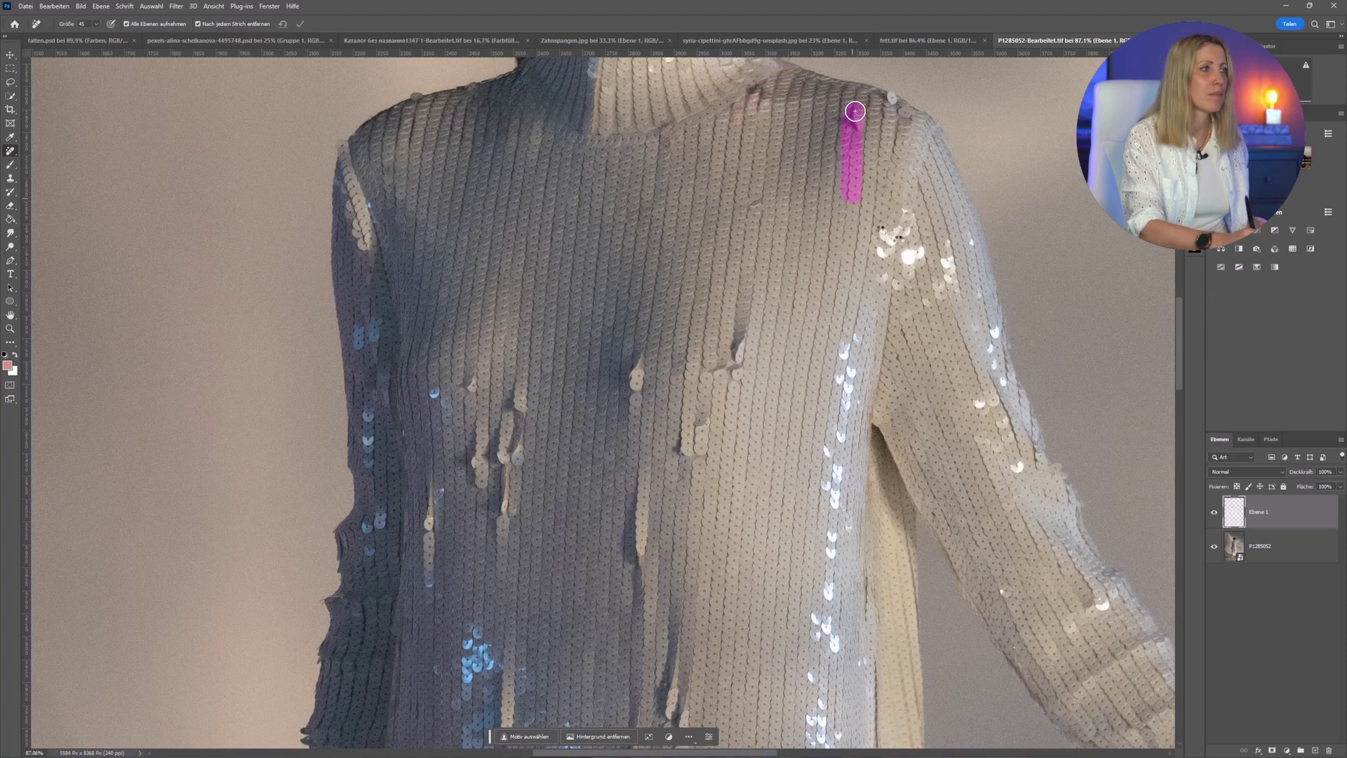